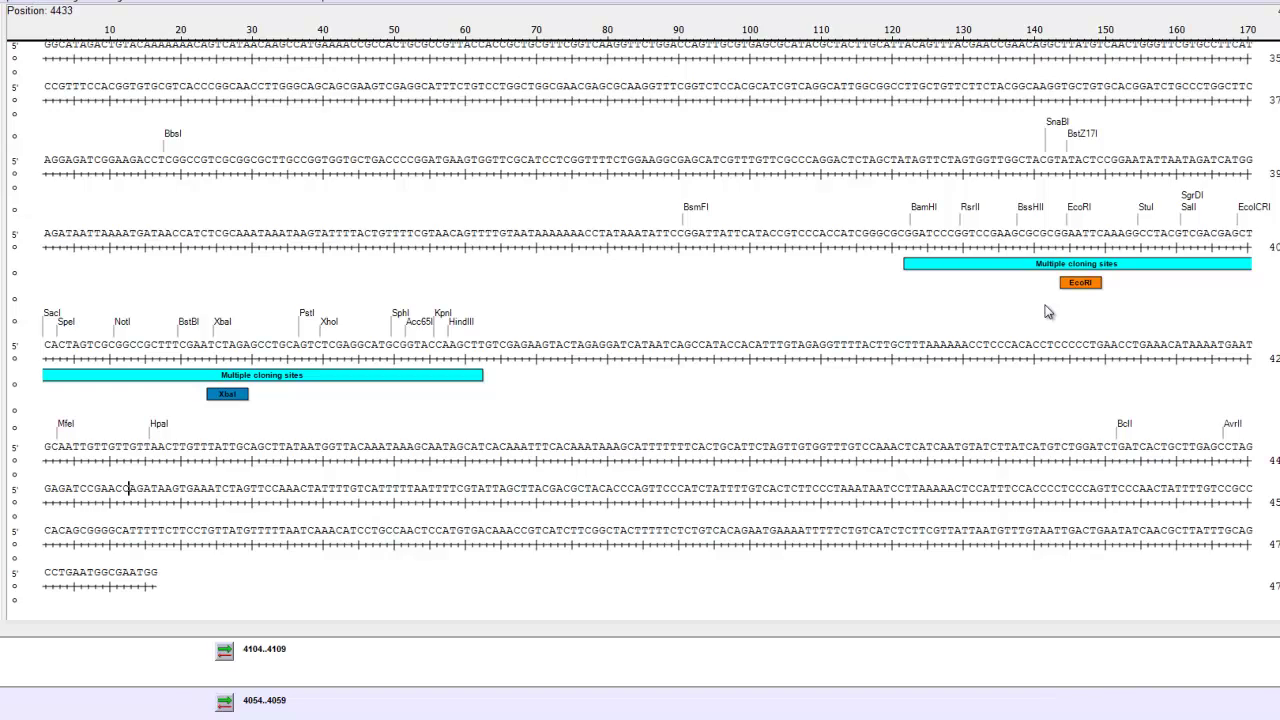
Select the EcoRI feature in the multiple cloning sites region and switch to the DNA of interest.sbd document.
click(1080, 286)
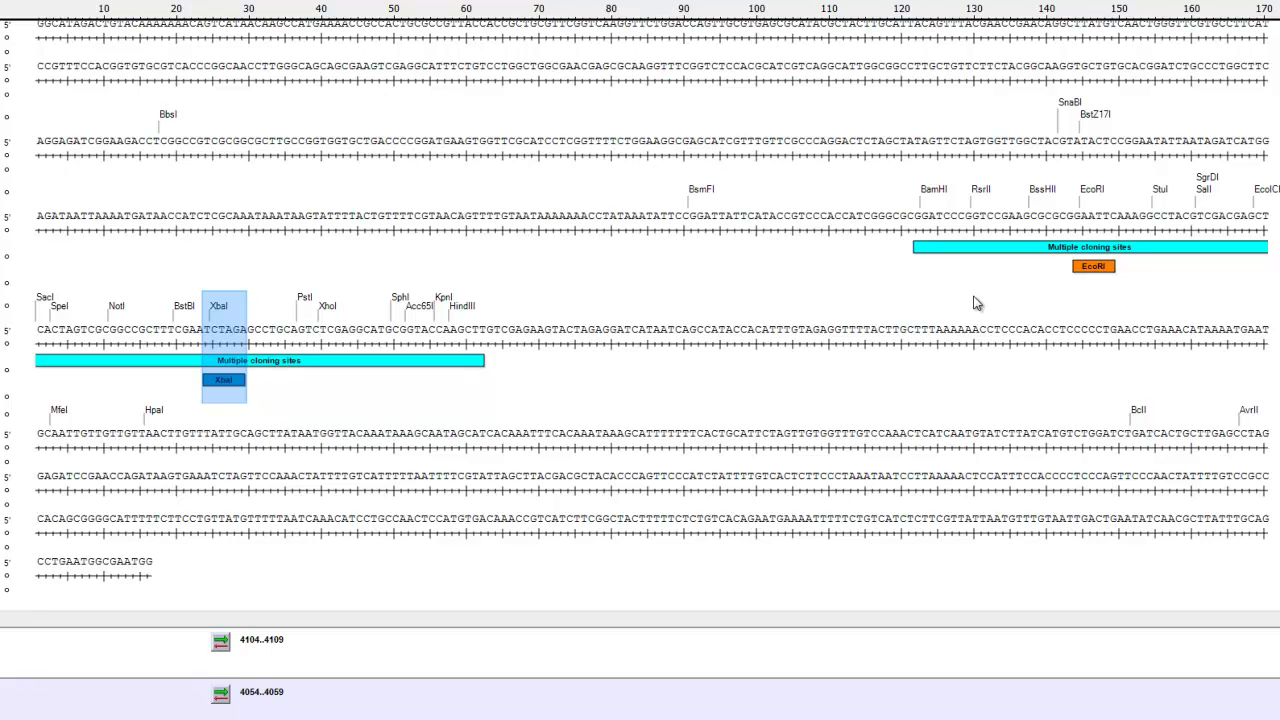
click(285, 0)
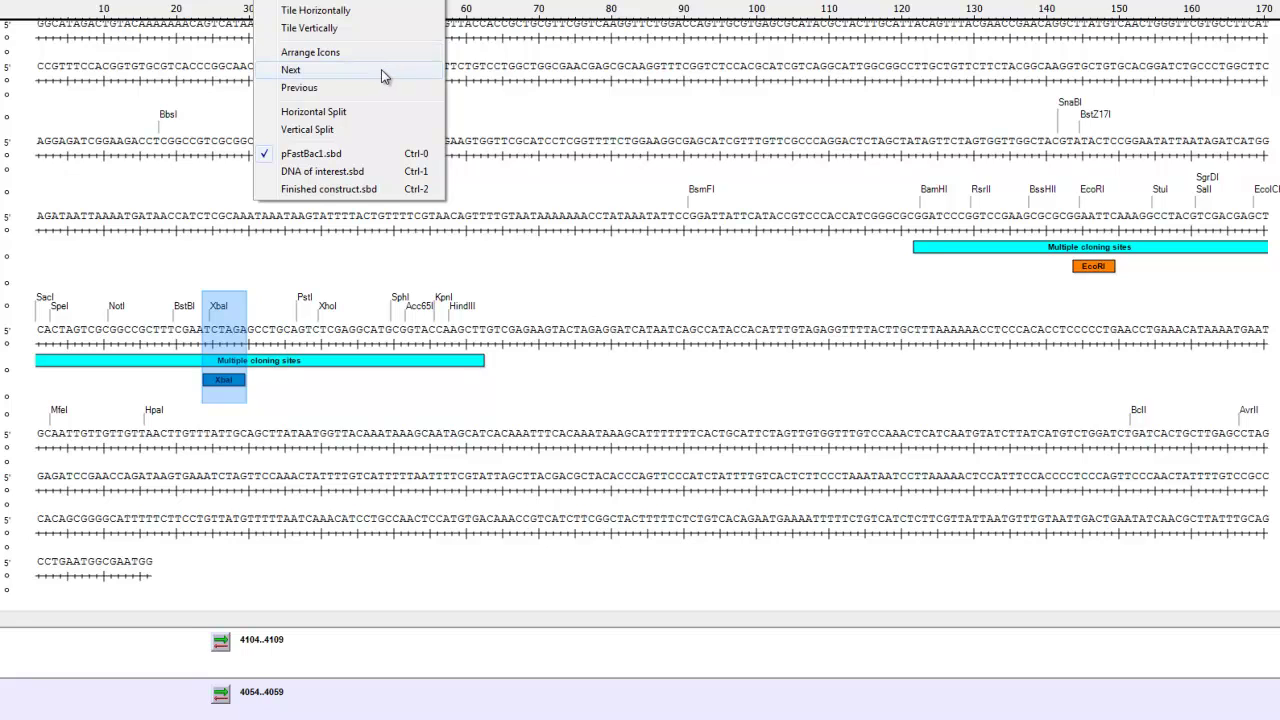
click(362, 175)
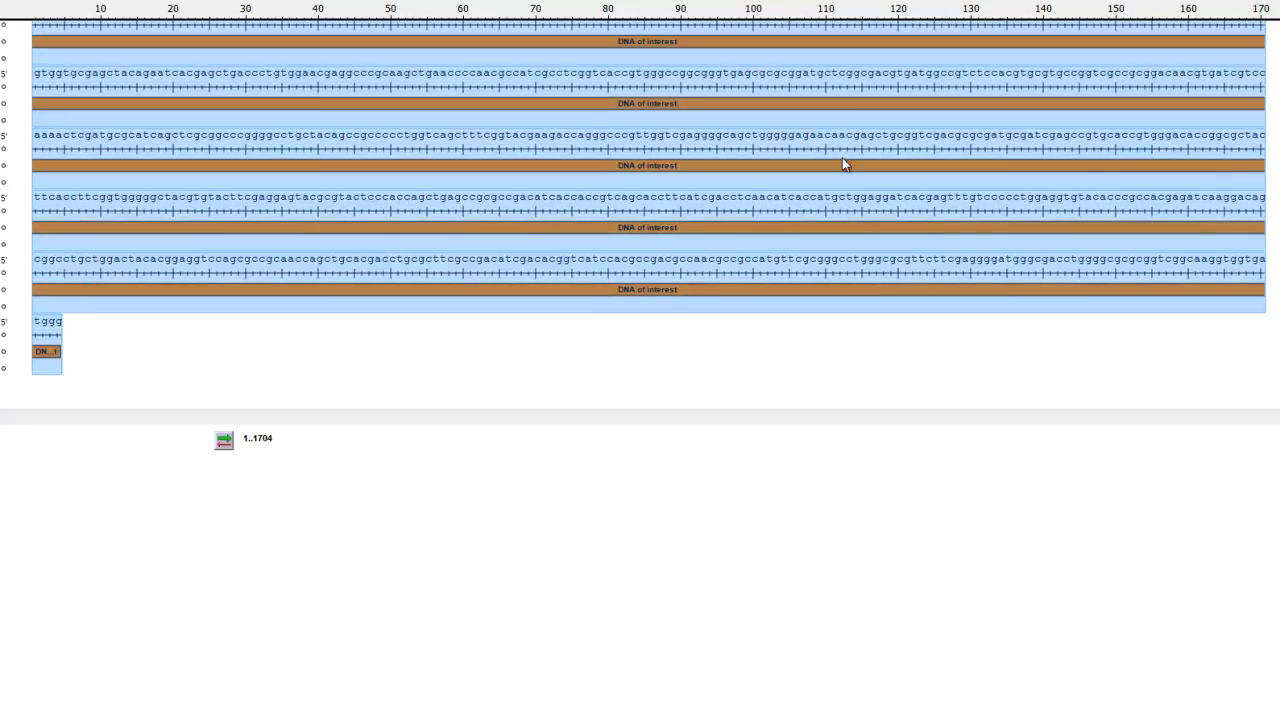
Clear the selection in DNA of interest.sbd and enlarge the sequence view to show the insert down to its last bases.
scroll(842, 158, up, 4)
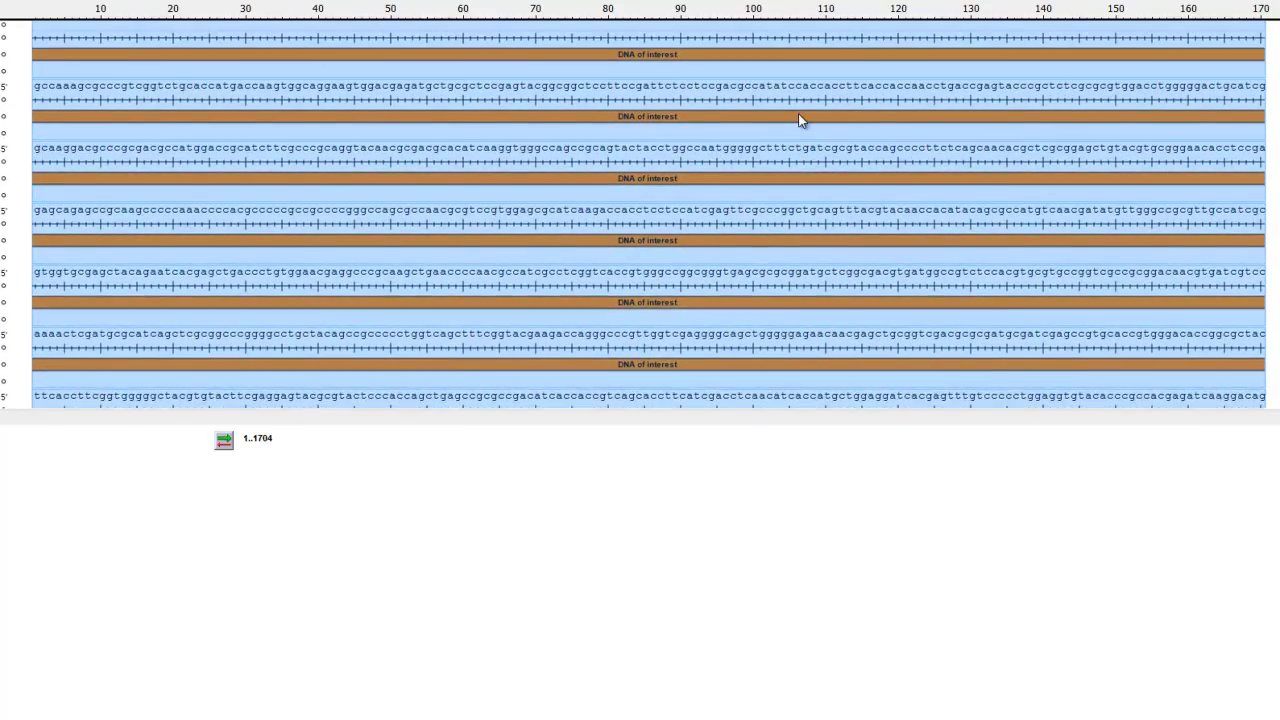
scroll(799, 120, up, 3)
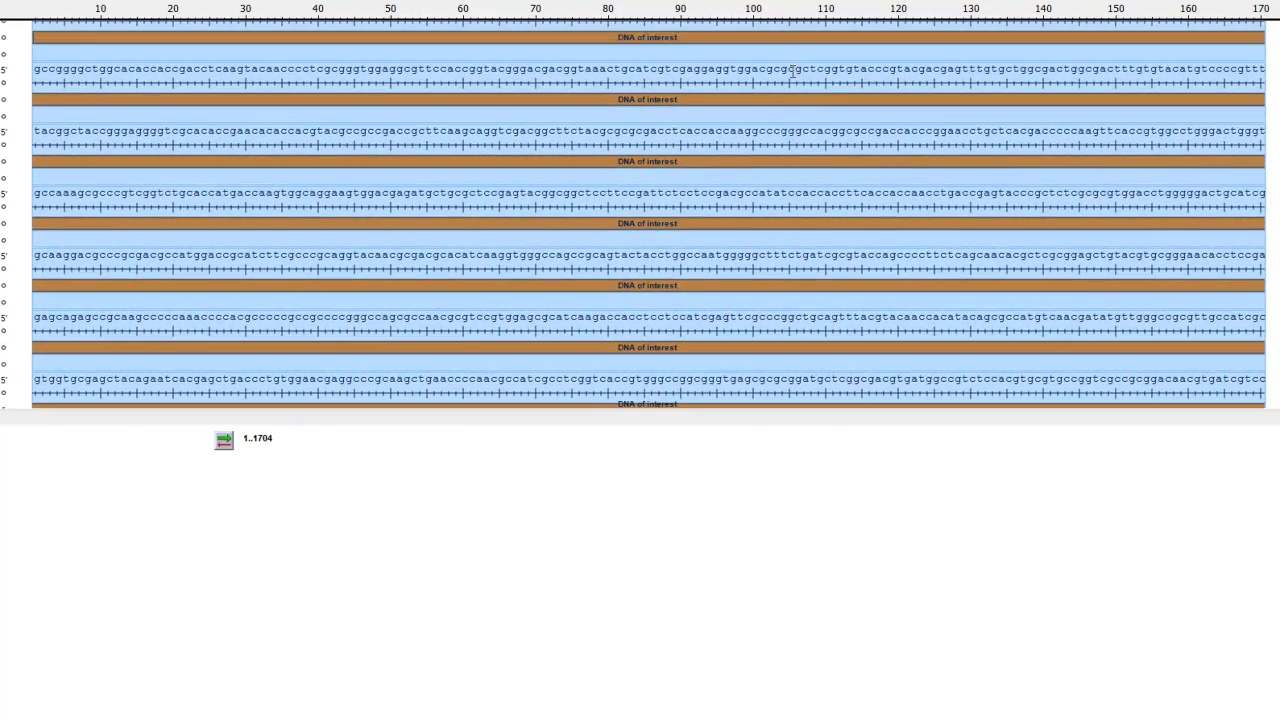
click(842, 70)
scroll(866, 129, up, 1)
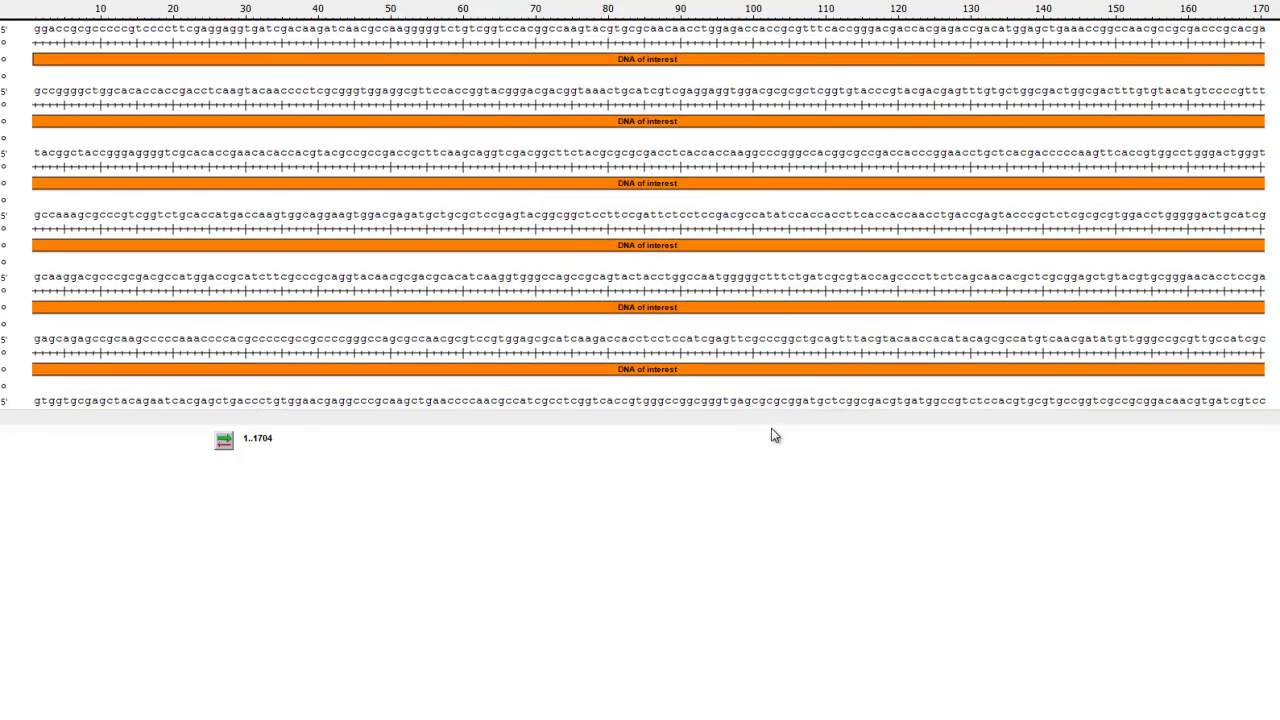
drag(771, 423, 802, 709)
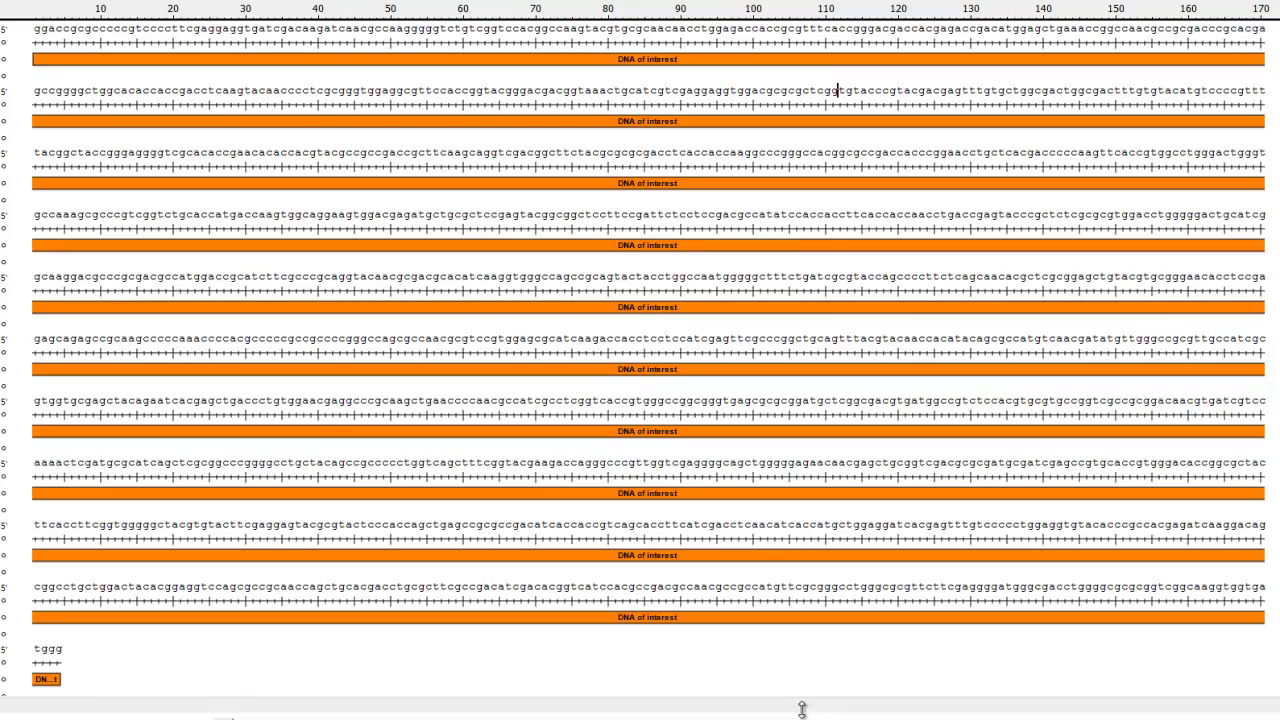
scroll(822, 241, down, 1)
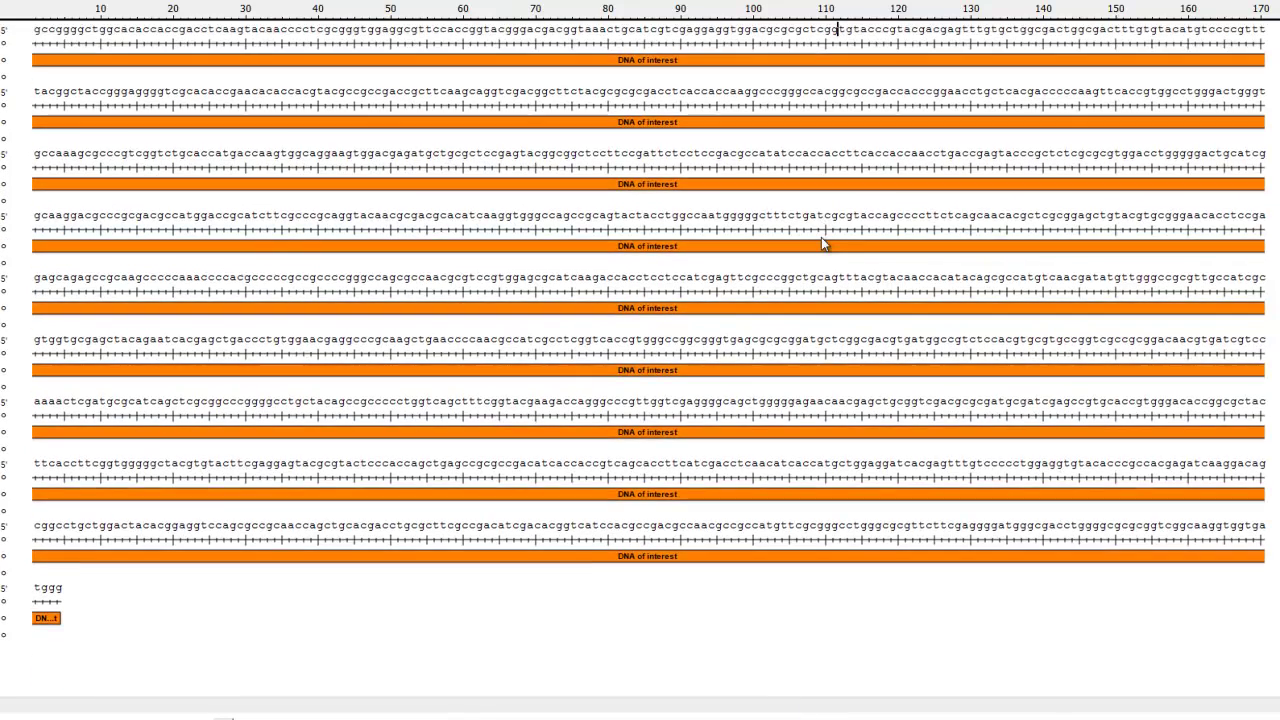
scroll(818, 237, up, 1)
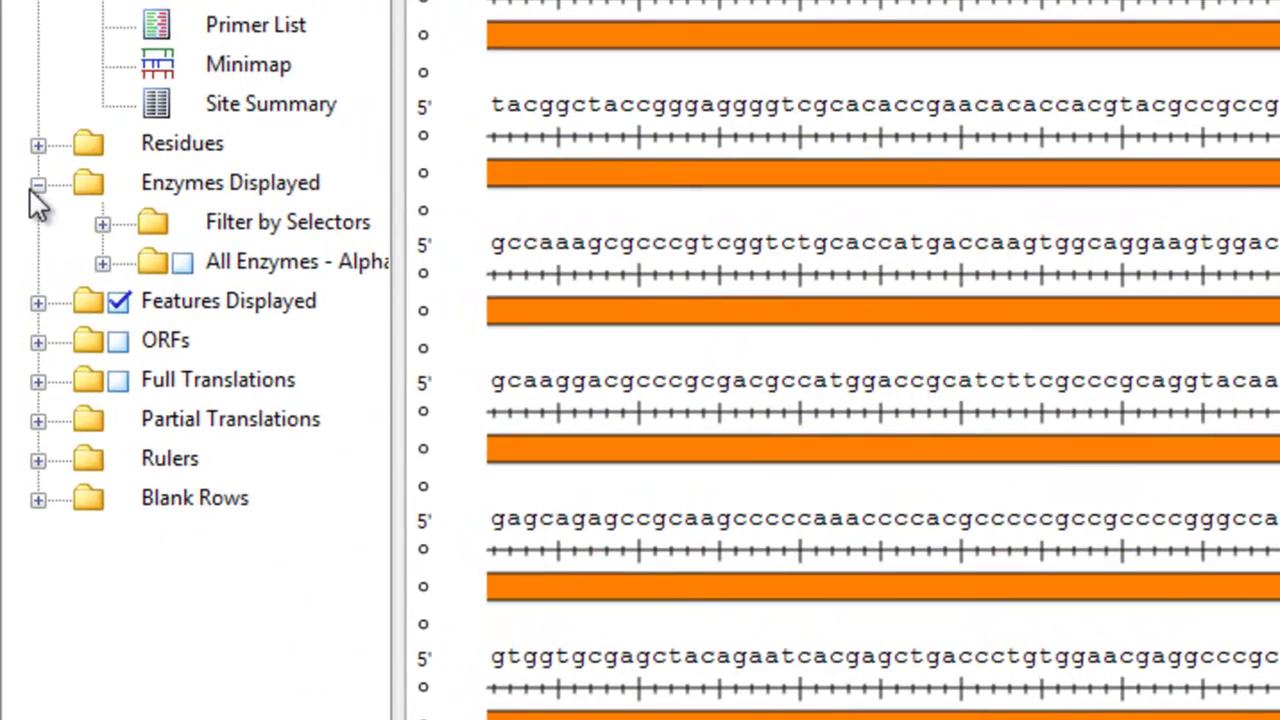
Display EcoRI among the enzymes shown on the DNA of interest sequence.
click(102, 263)
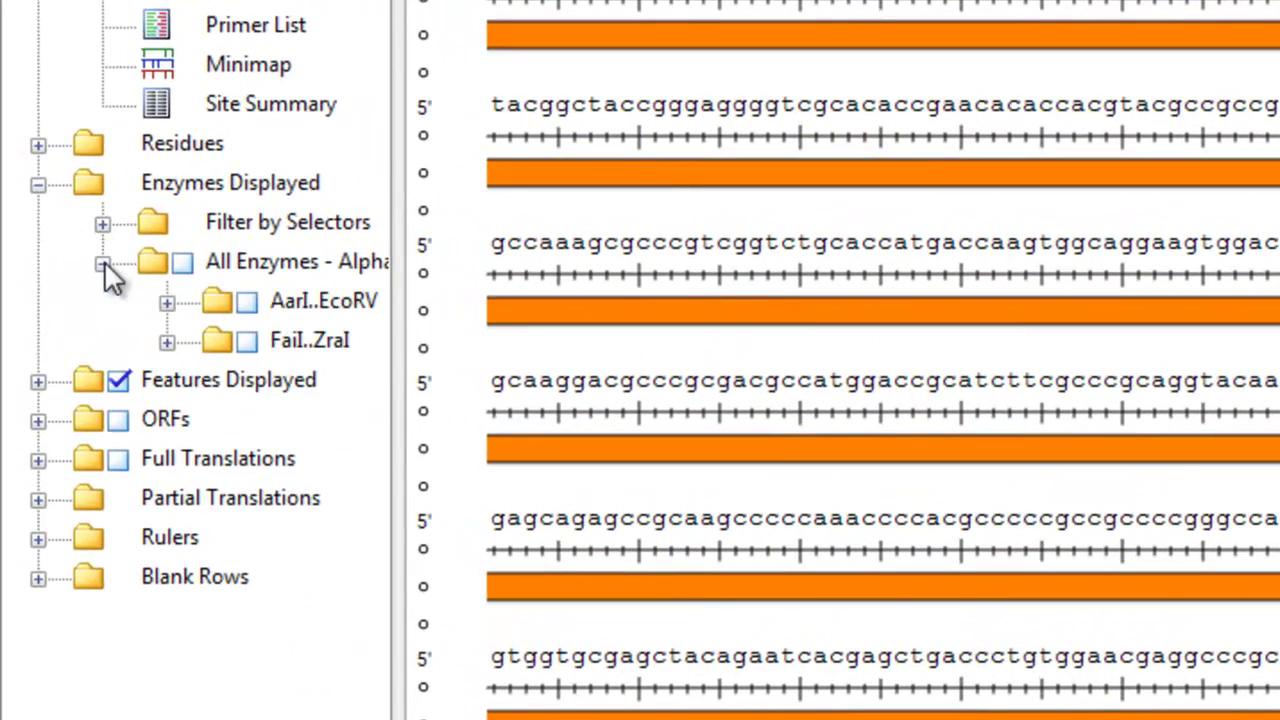
click(167, 303)
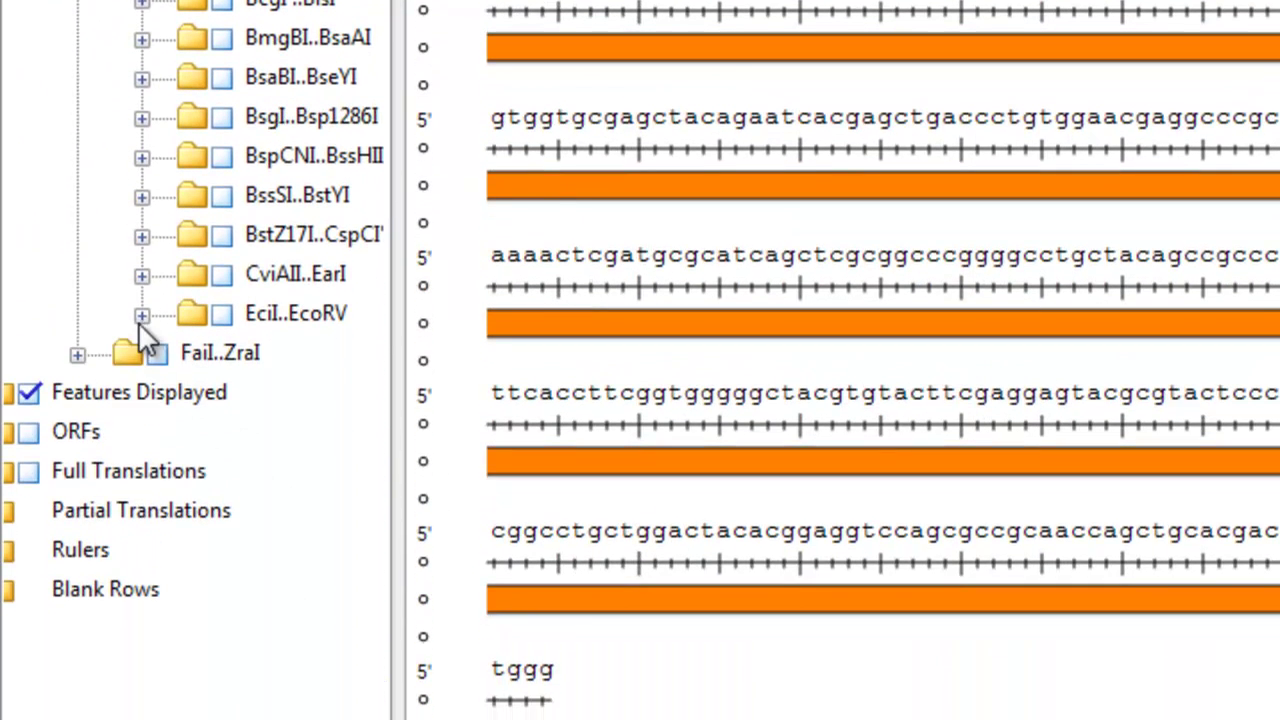
click(141, 314)
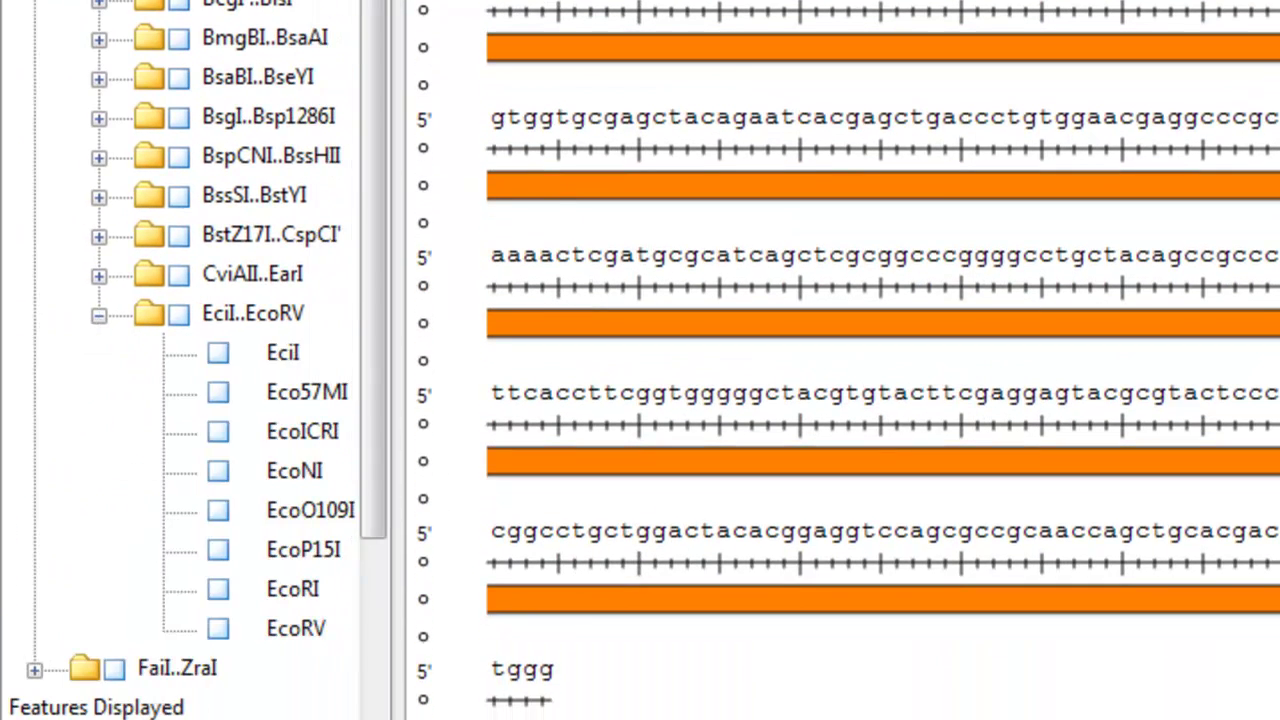
click(217, 590)
Display XbaI from the FaiI..ZraI enzyme group on the DNA of interest sequence as well.
drag(364, 504, 371, 622)
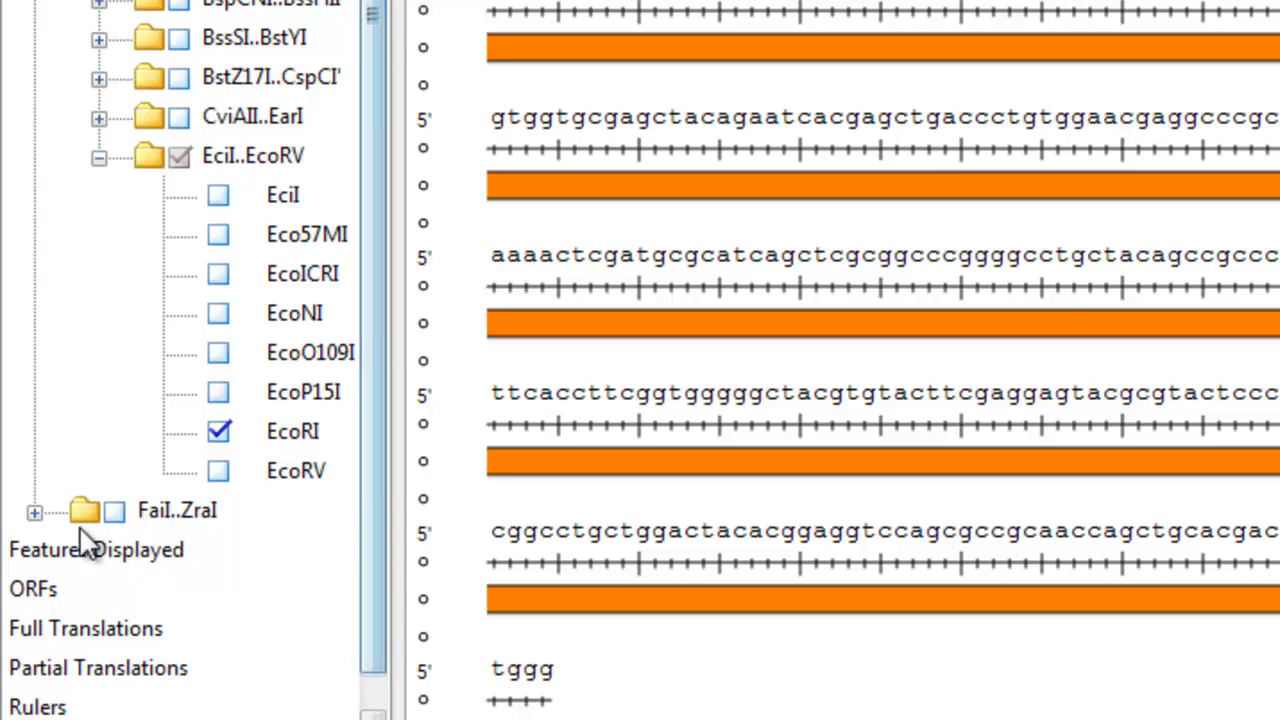
click(34, 512)
click(380, 623)
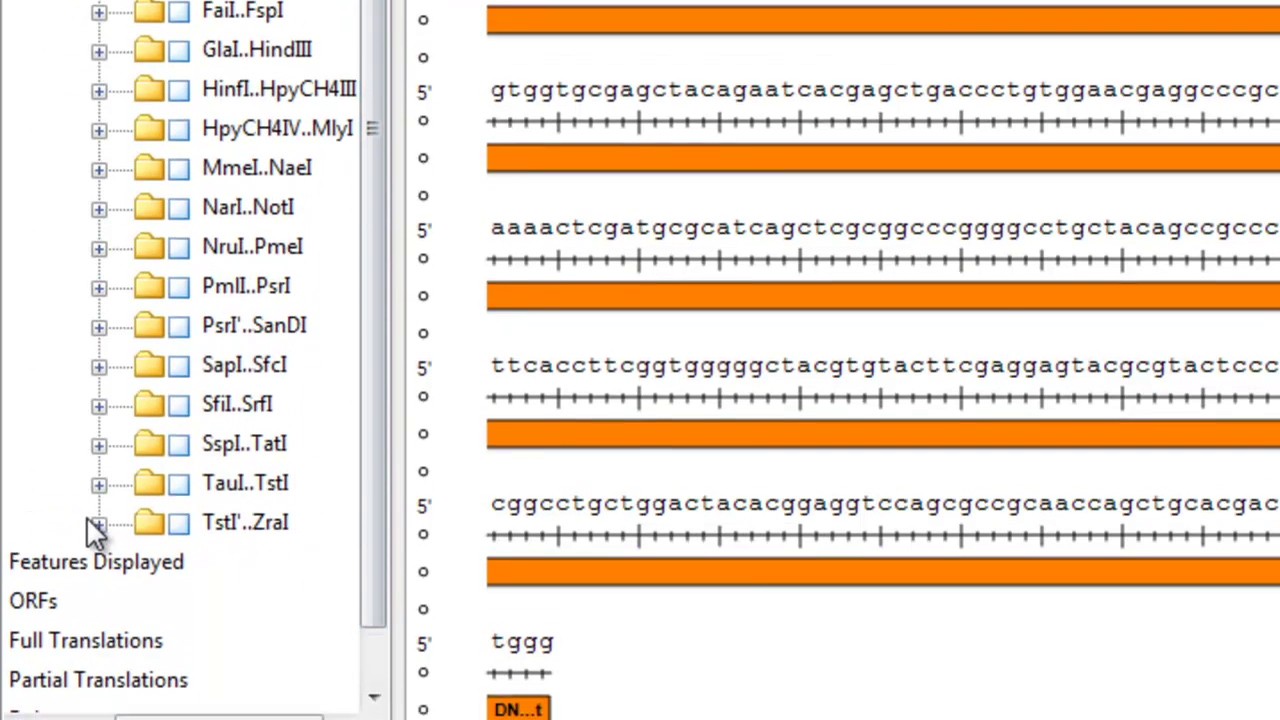
click(98, 550)
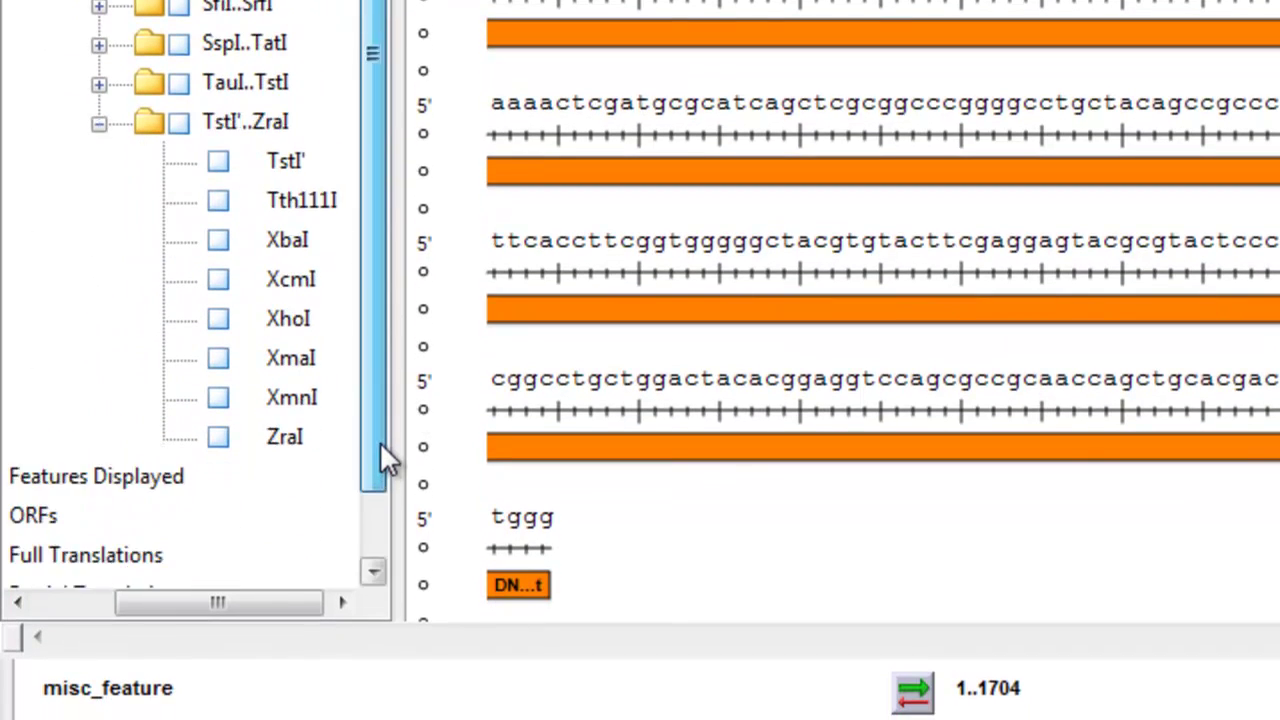
scroll(380, 442, down, 1)
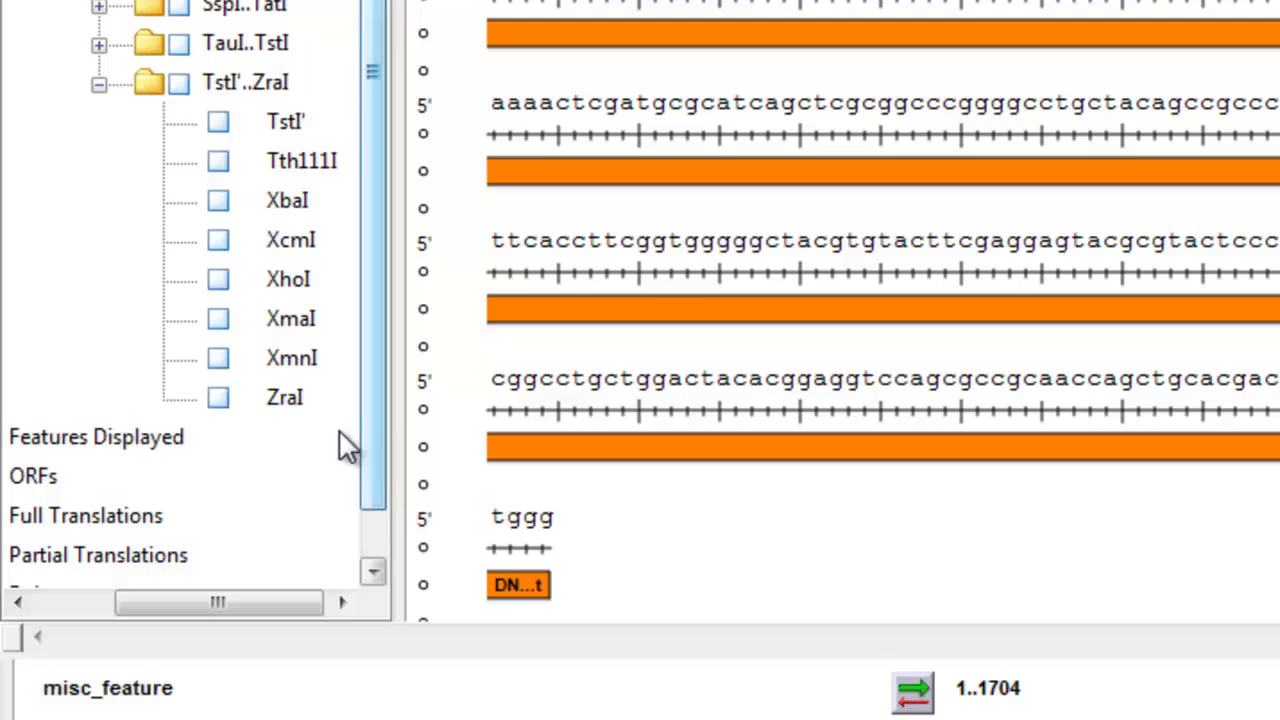
click(217, 204)
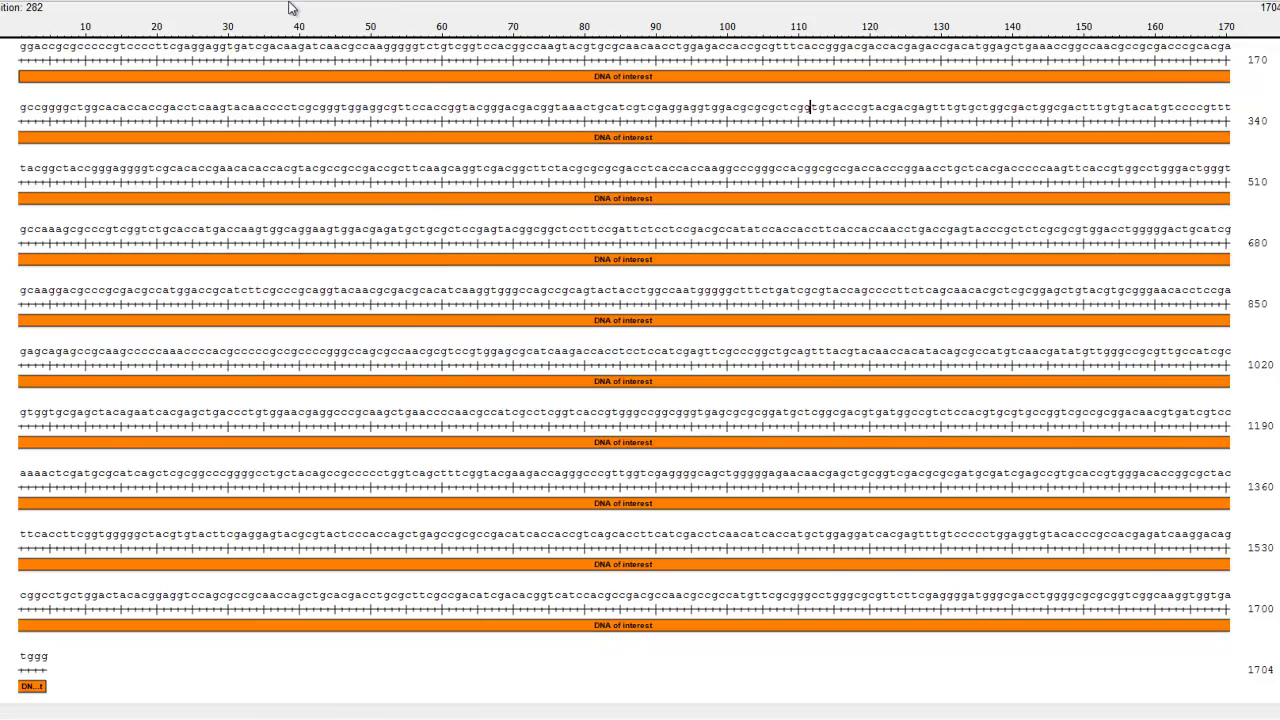
Return to pFastBac1.sbd and examine the EcoRI and XbaI sites and the region between them in the multiple cloning sites.
click(288, 5)
click(323, 189)
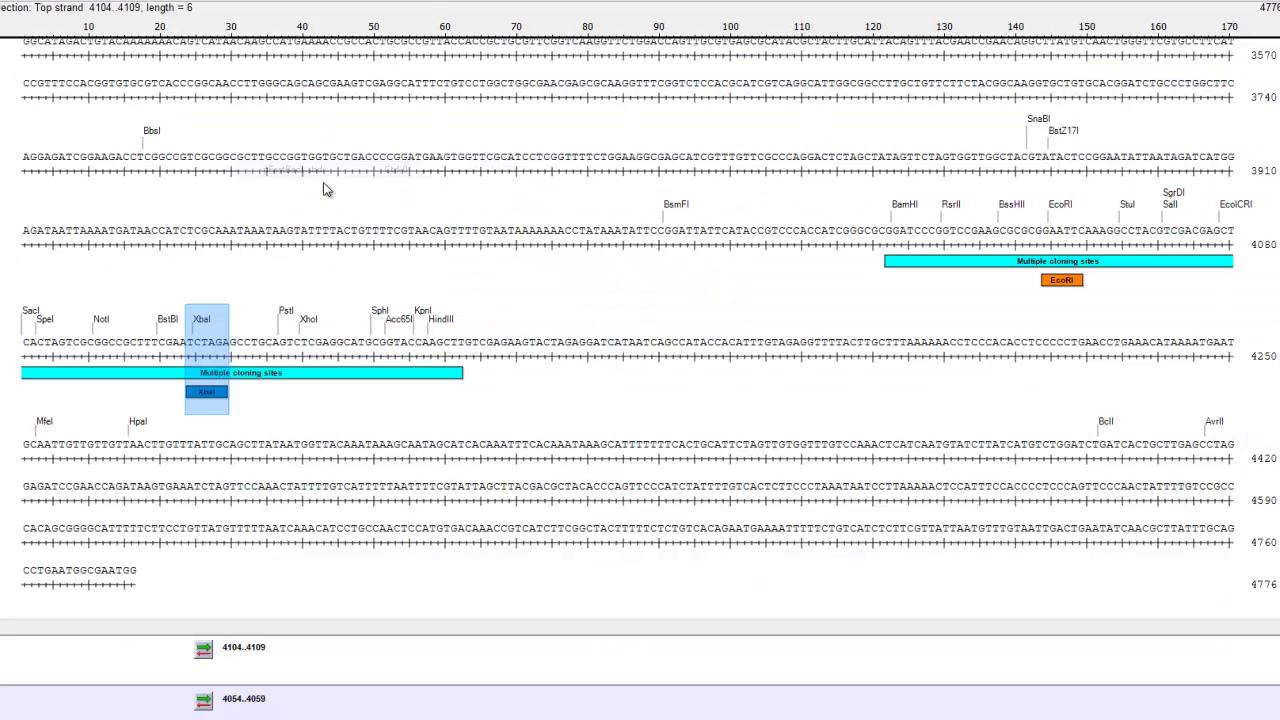
click(1072, 284)
click(205, 395)
click(1075, 286)
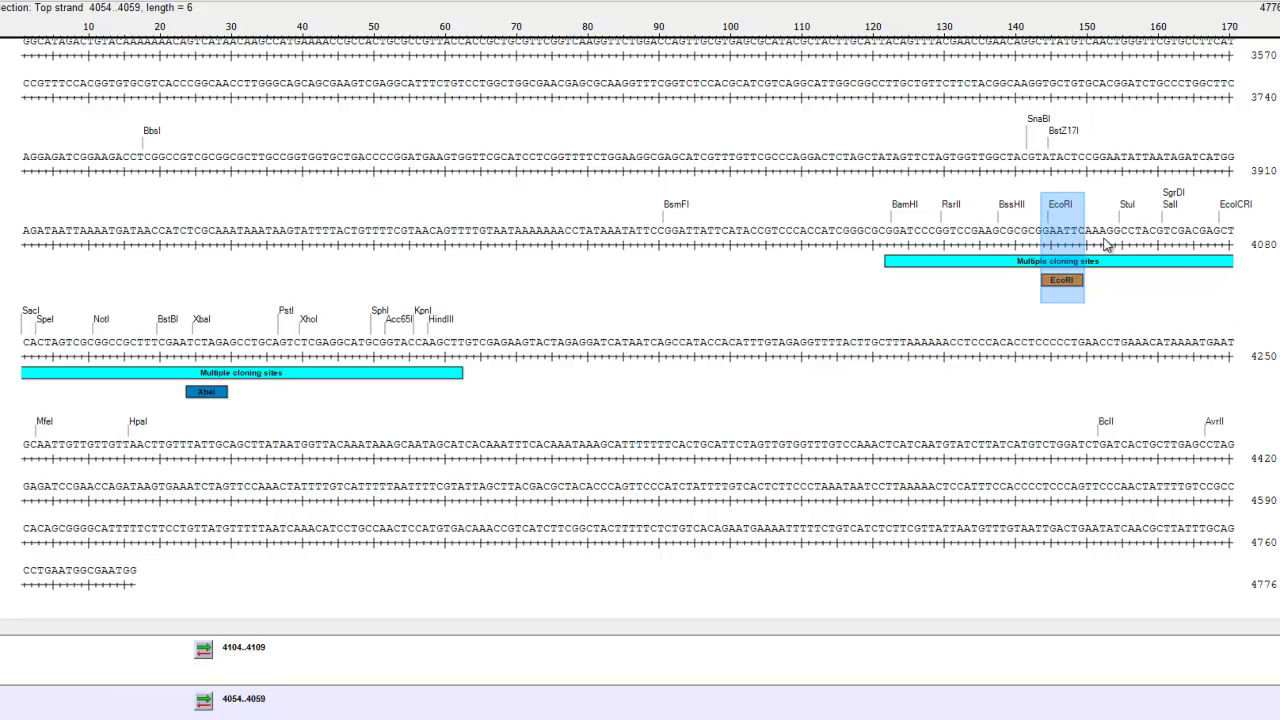
click(214, 392)
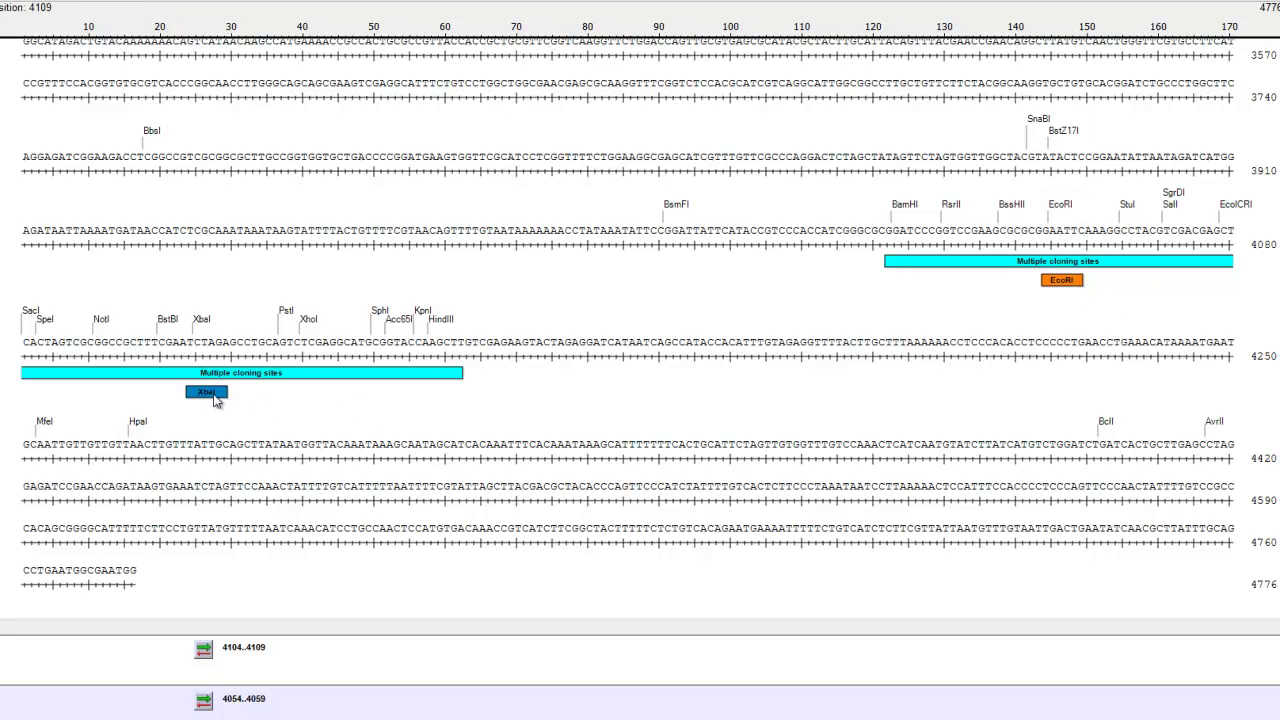
click(1076, 283)
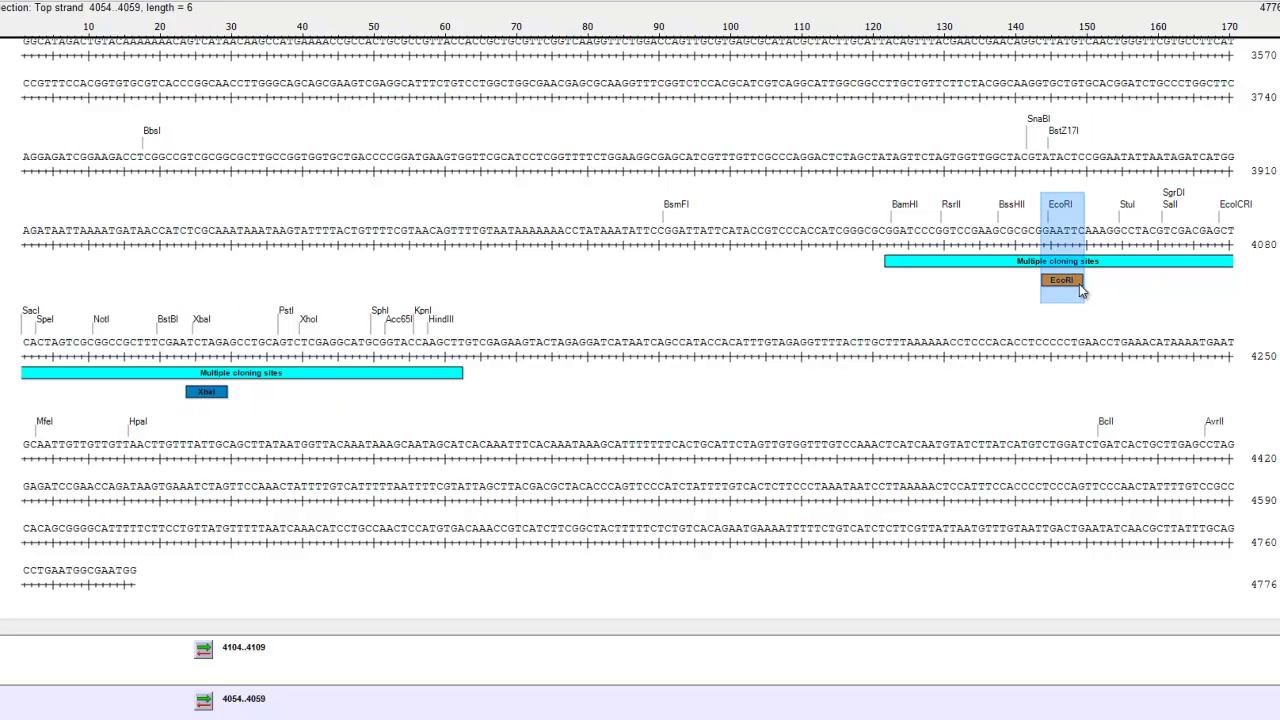
click(220, 396)
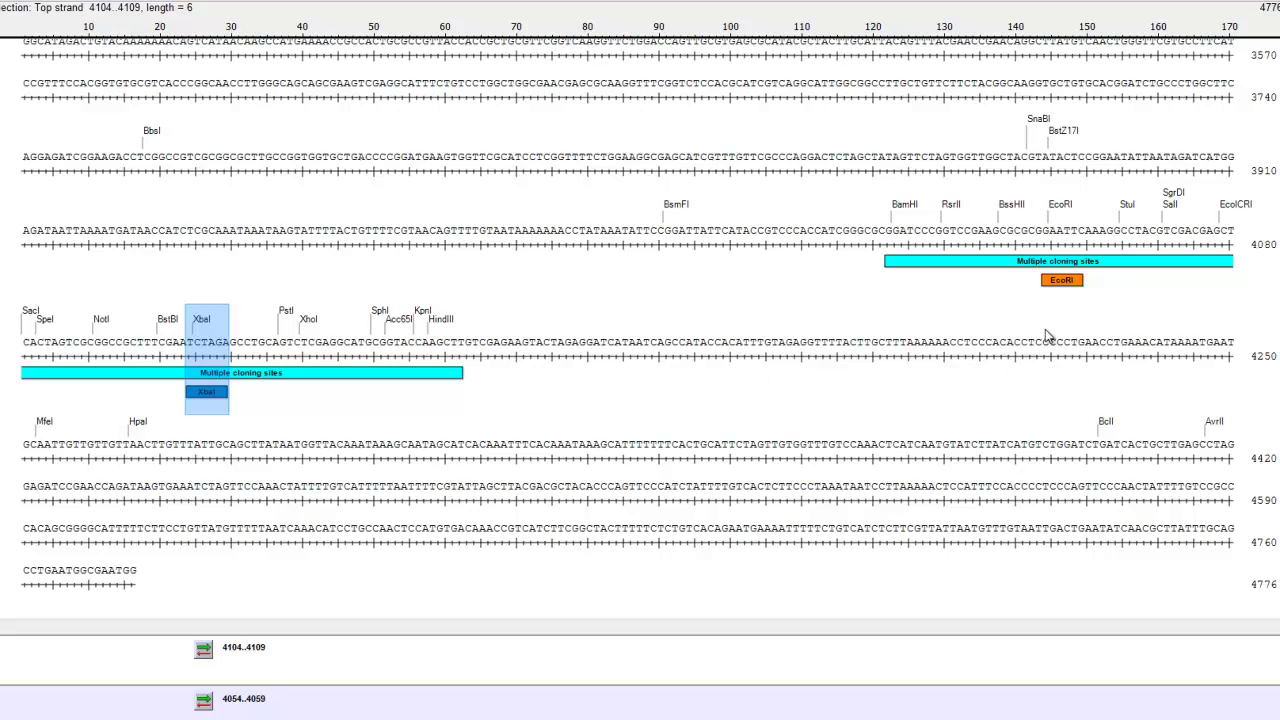
click(1062, 287)
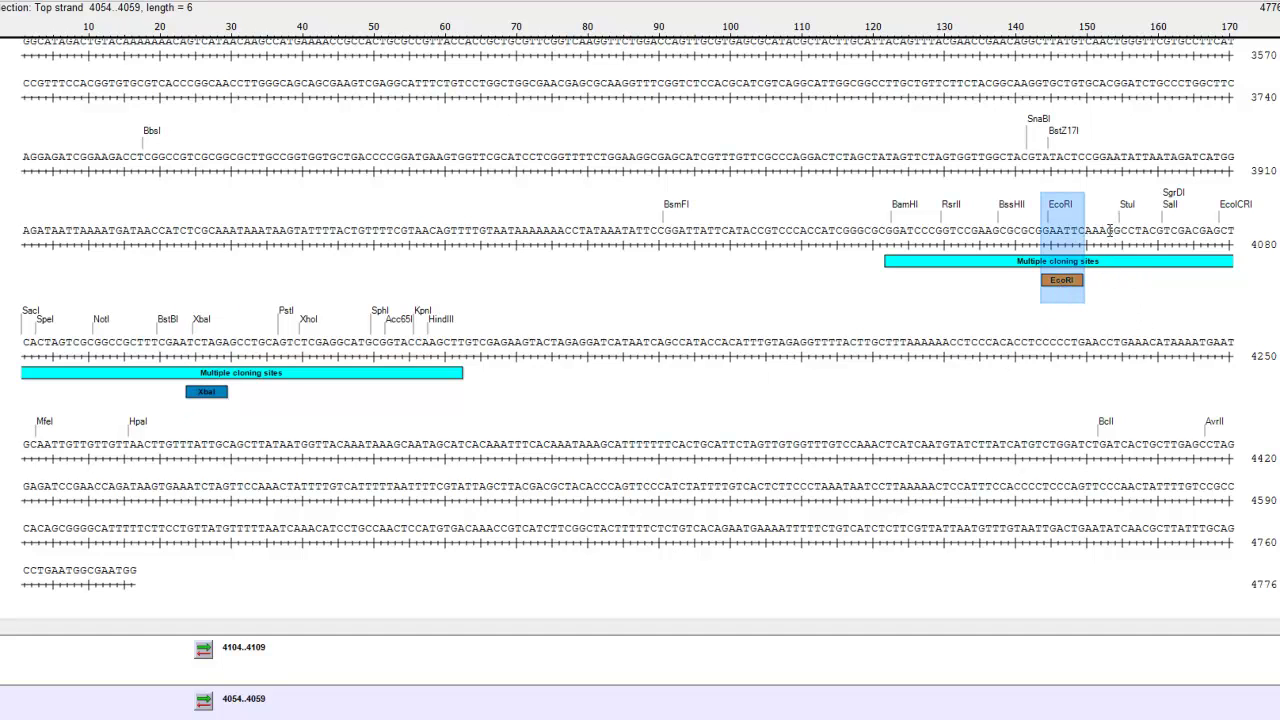
click(1110, 231)
click(1076, 281)
click(214, 392)
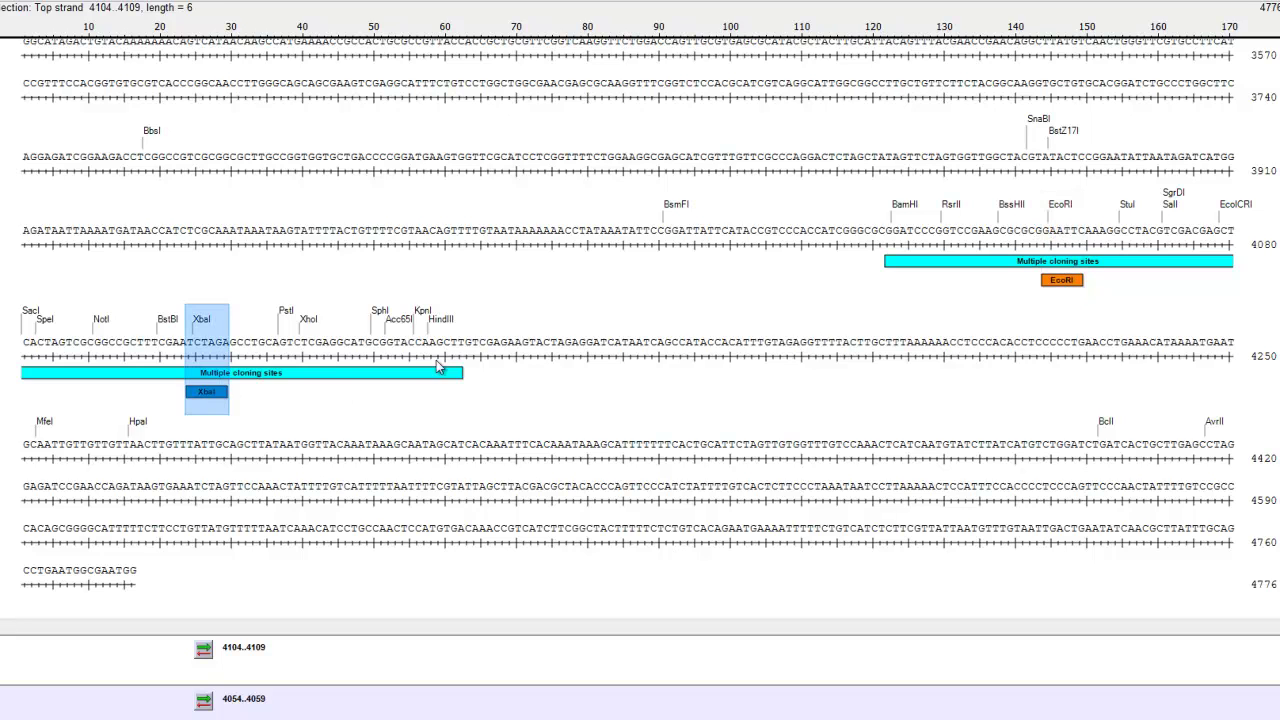
click(1058, 281)
click(200, 393)
Select pFastBac1 bases 1 to 4059, from the sequence start through the end of the EcoRI site, and create a new sequence from them.
click(1072, 282)
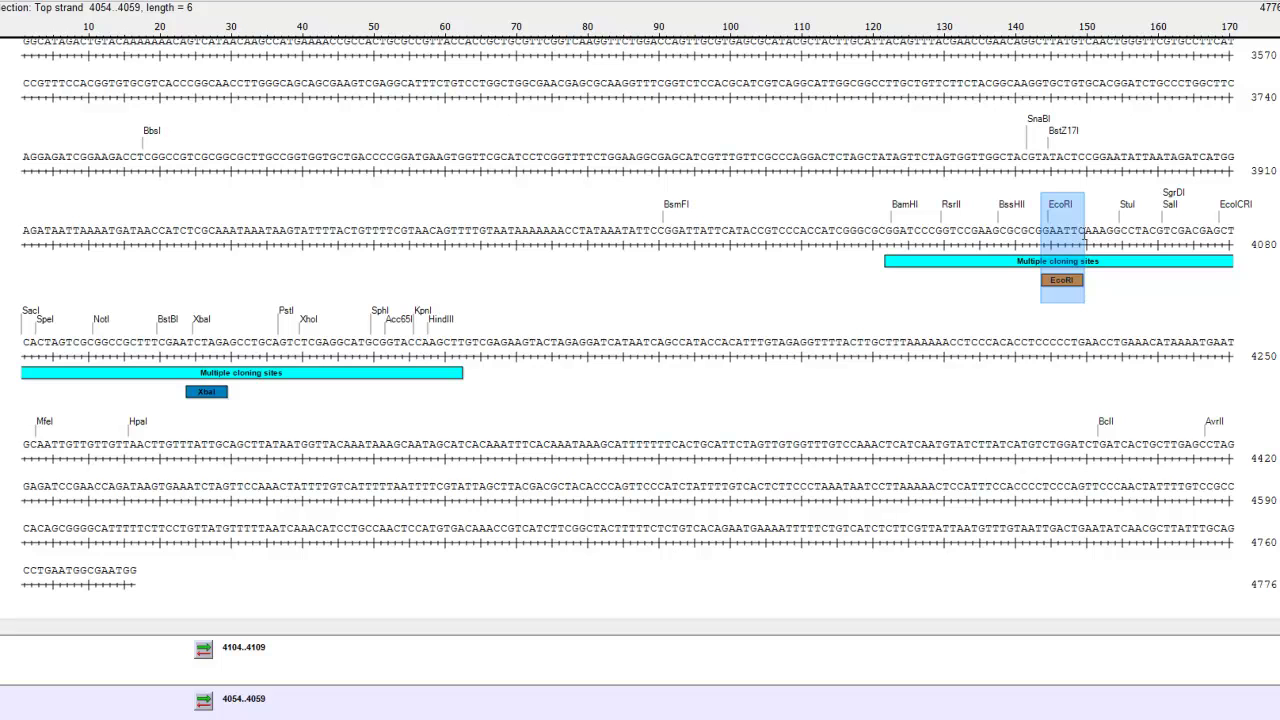
drag(1086, 235, 199, 43)
scroll(24, 86, up, 10)
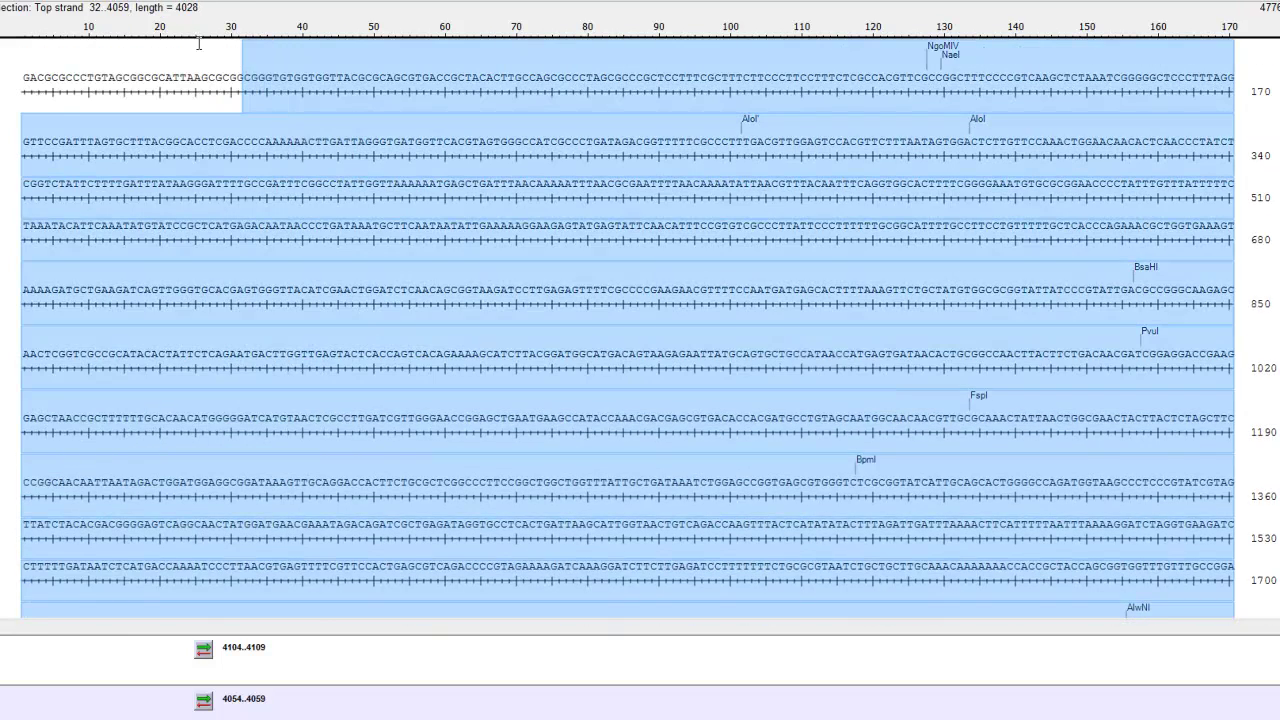
drag(49, 43, 26, 92)
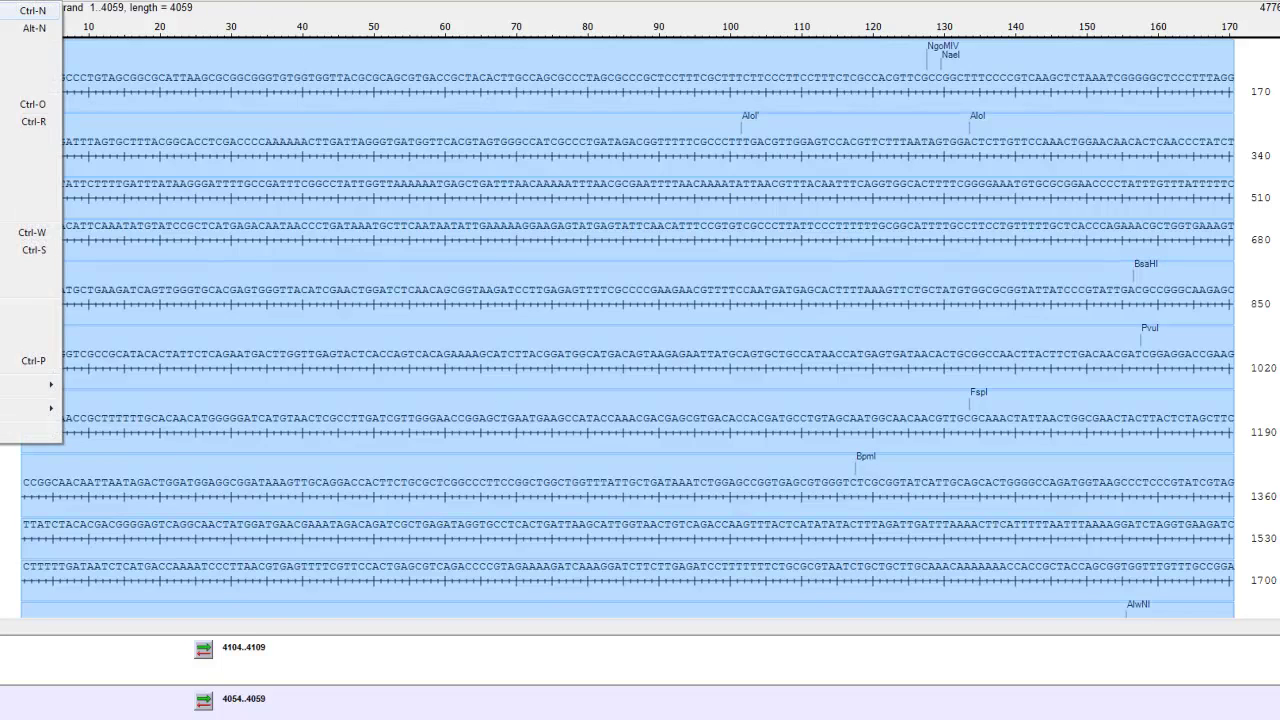
key(Delete)
key(ctrl+z)
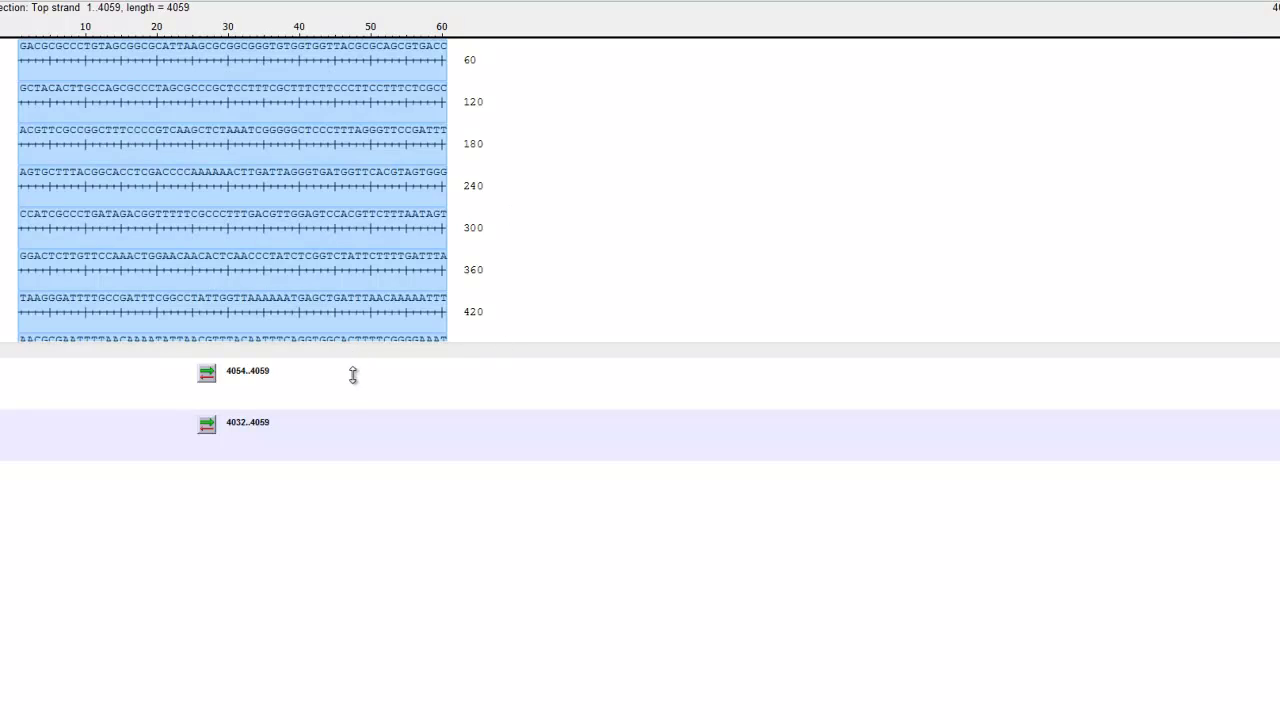
Enlarge the new sequence's view and examine its end around the EcoRI site and the partial multiple cloning sites feature.
drag(354, 362, 365, 522)
scroll(1210, 231, down, 2)
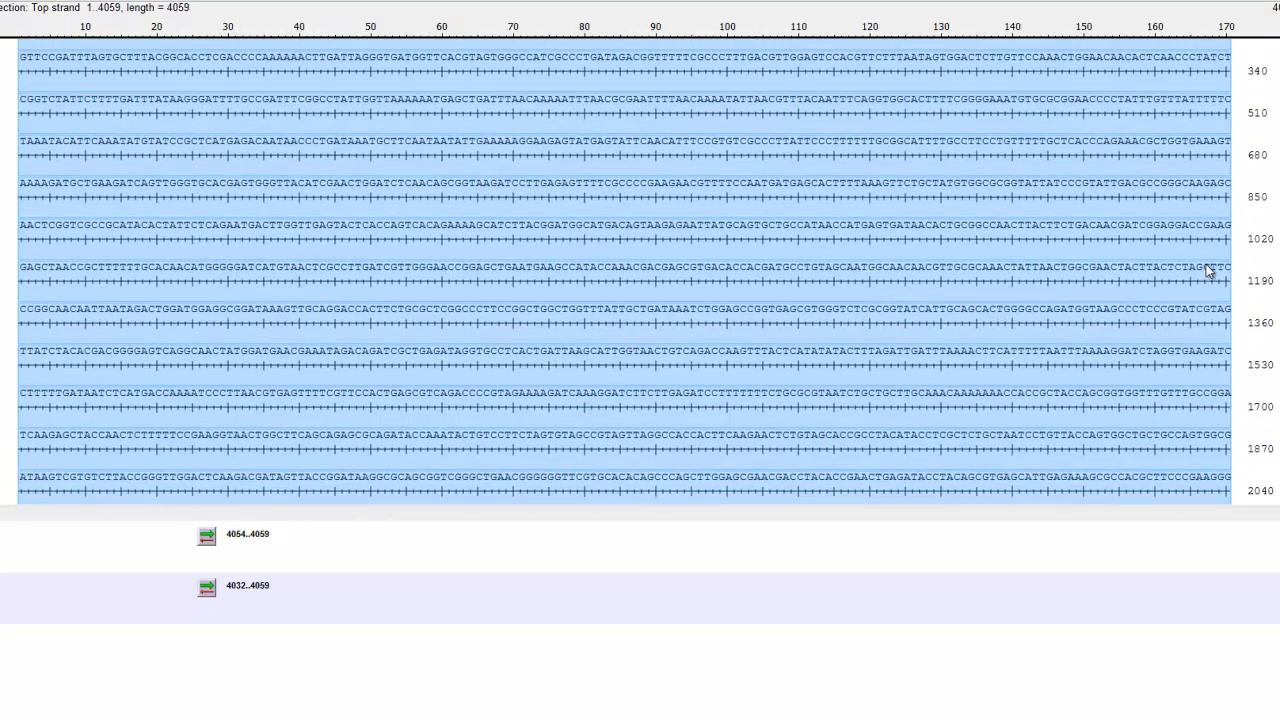
scroll(625, 270, down, 6)
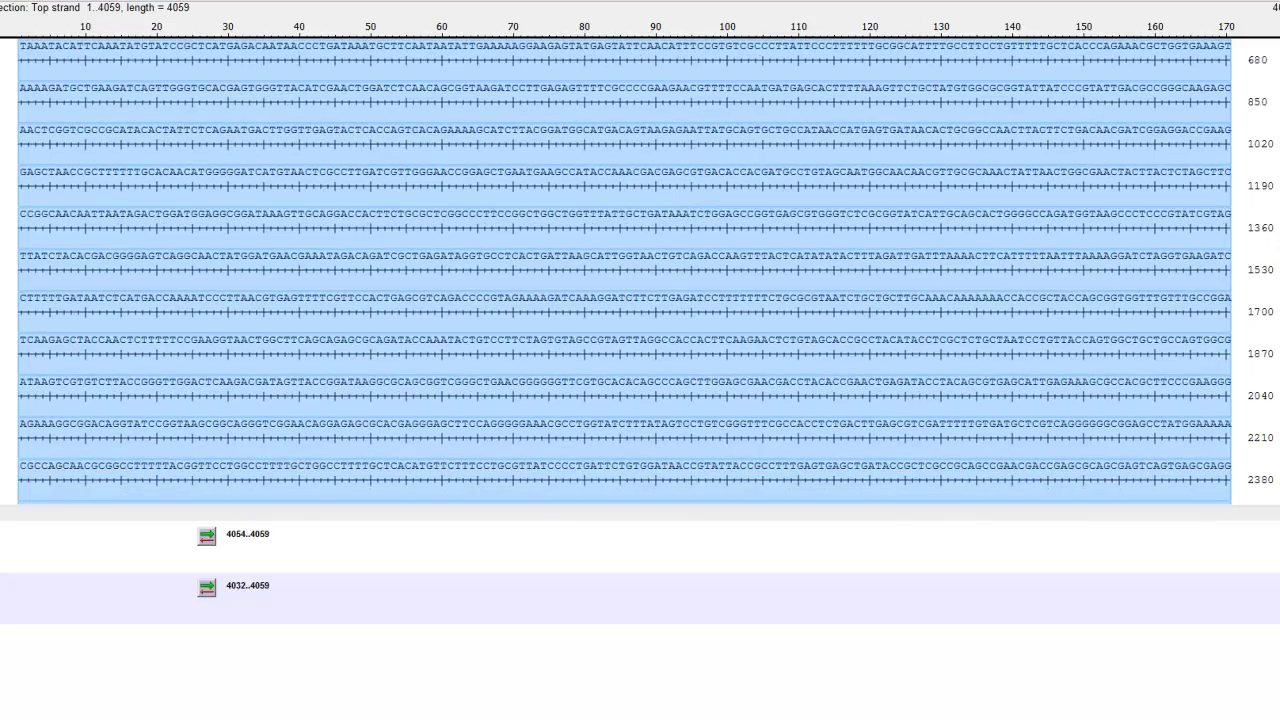
scroll(1203, 249, down, 15)
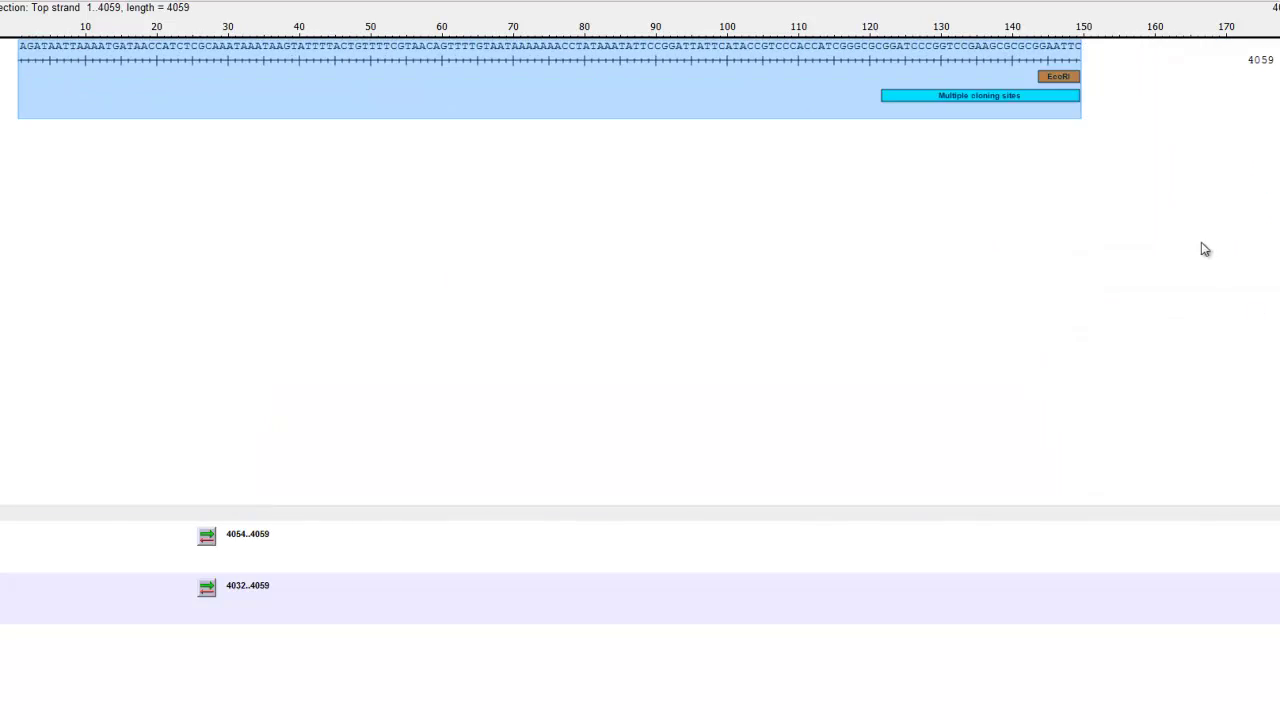
scroll(1191, 243, up, 4)
click(1135, 185)
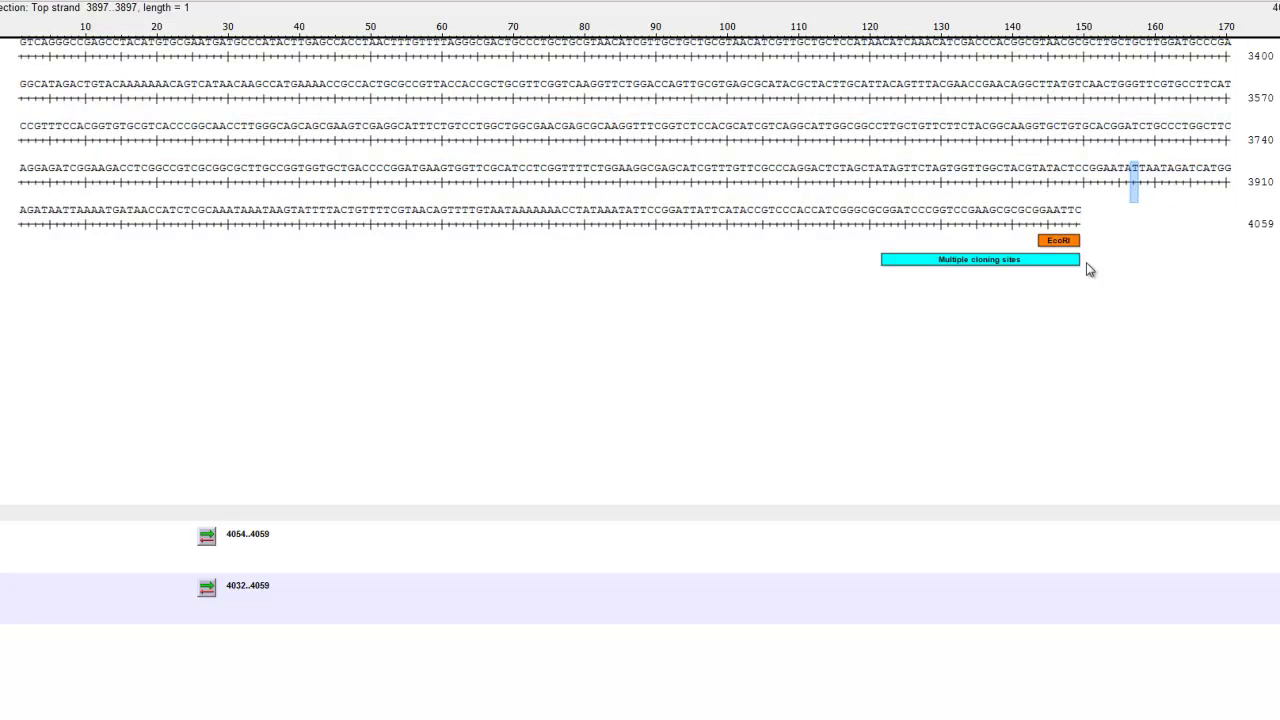
click(1078, 243)
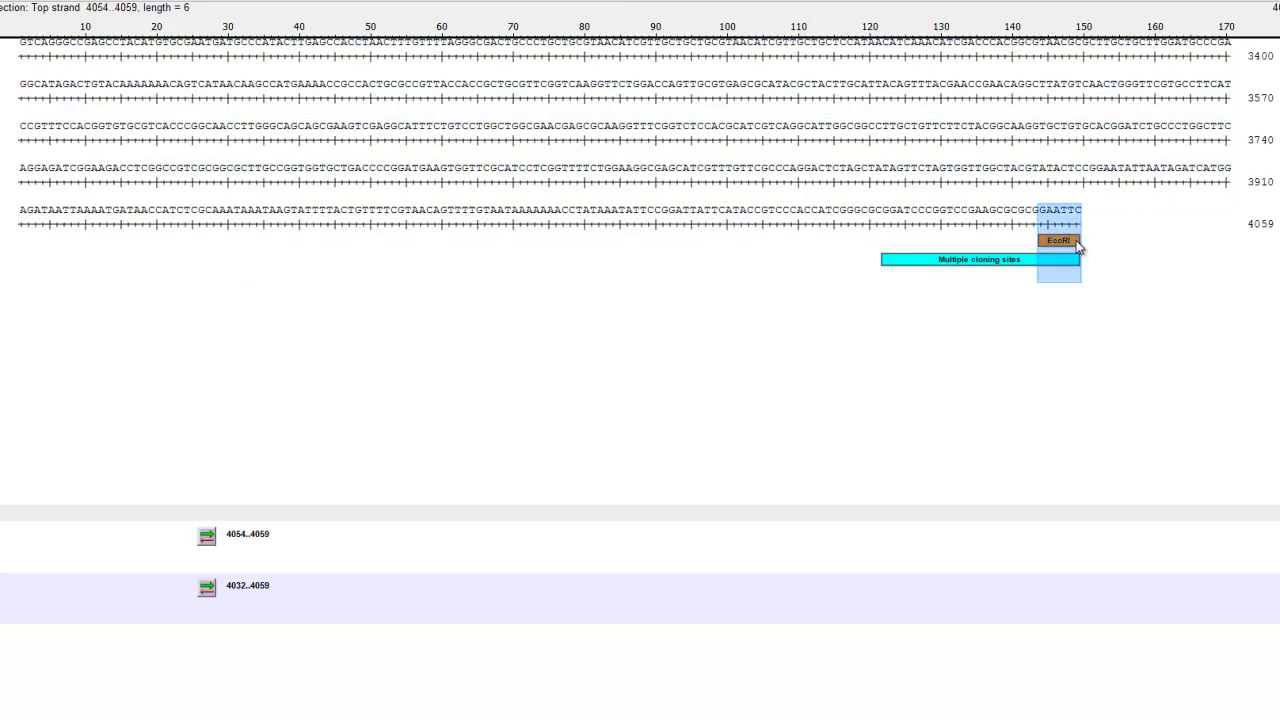
click(1125, 187)
Switch to DNA of interest.sbd and select its entire sequence, bases 1 to 1704, for copying.
key(alt+w)
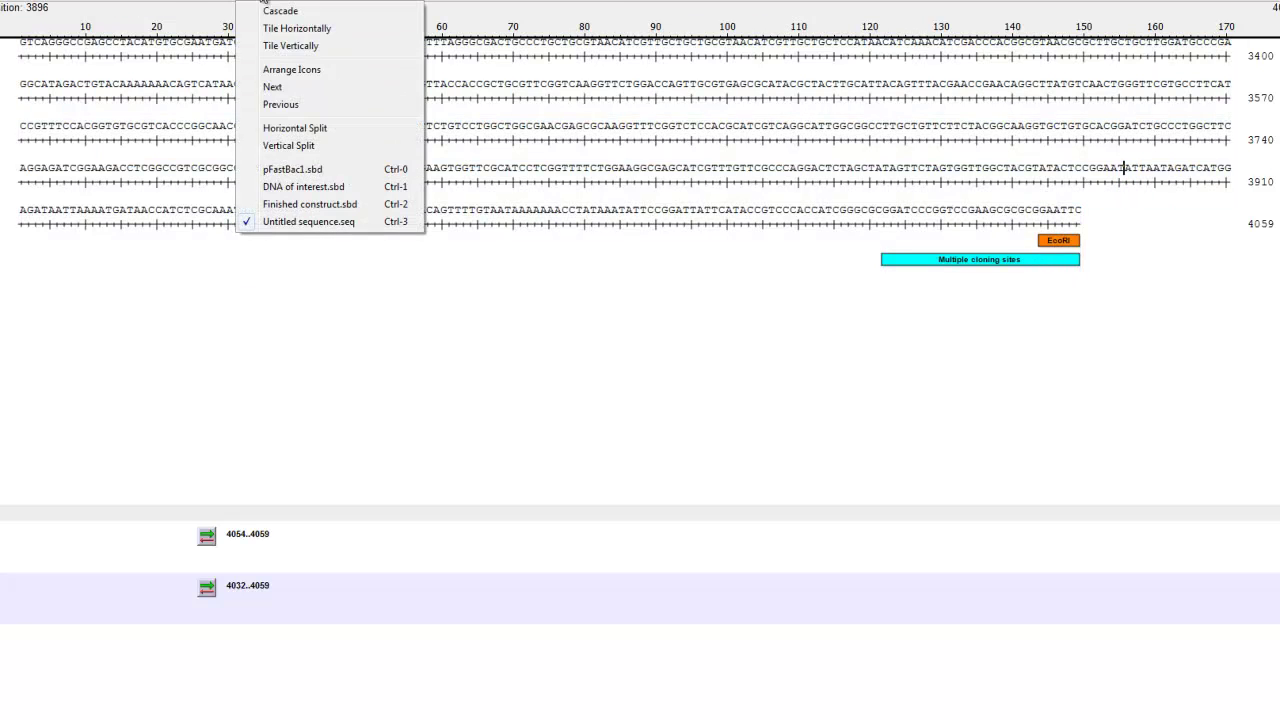
click(355, 187)
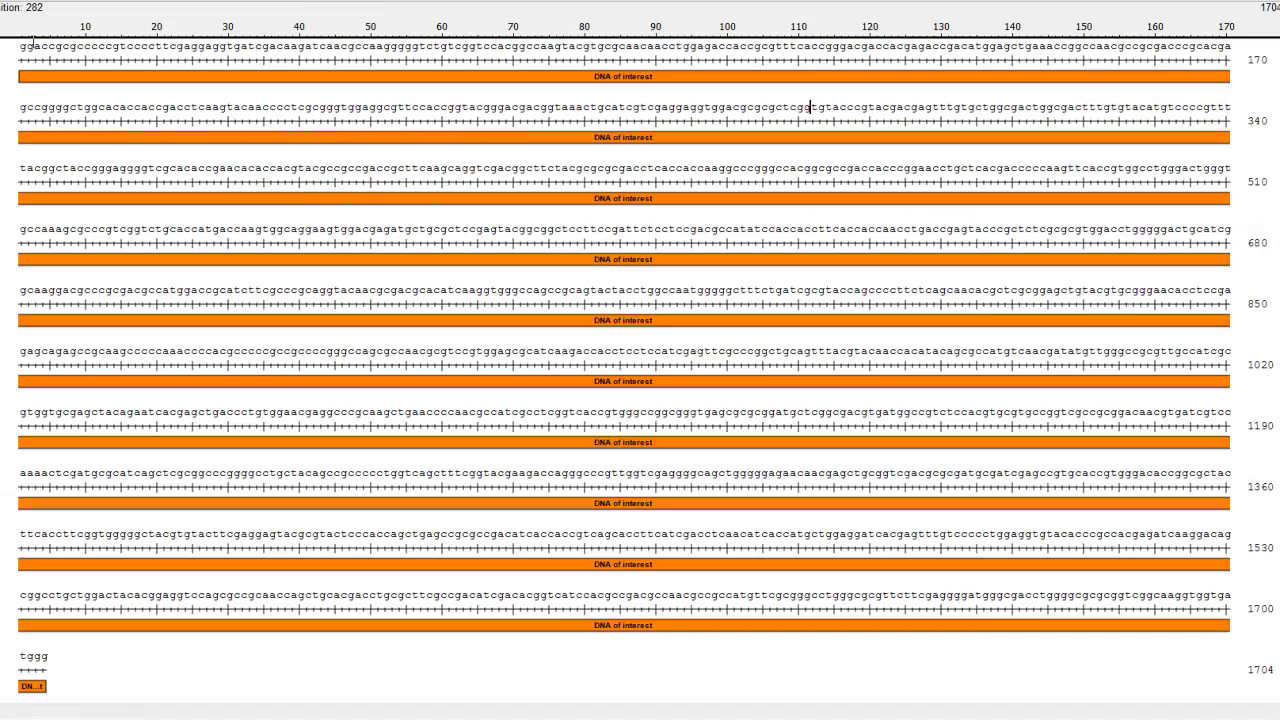
click(71, 46)
key(ctrl+a)
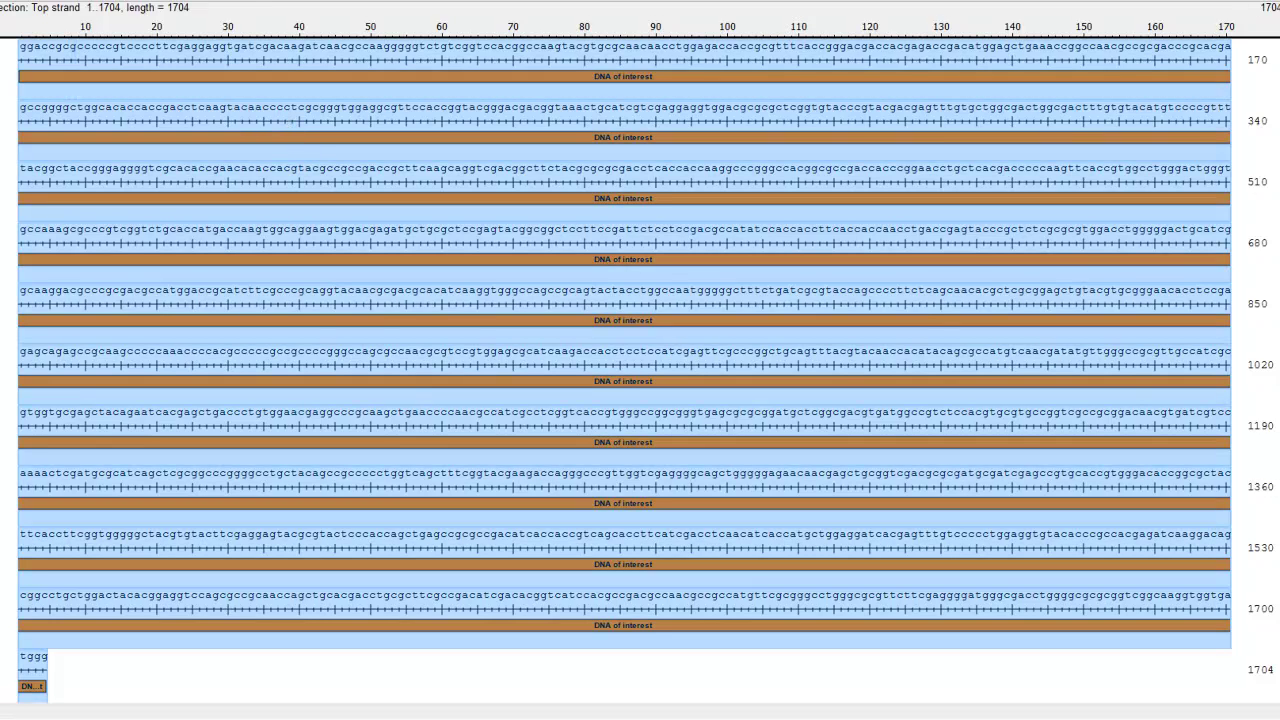
Paste the DNA of interest at the end of the untitled sequence, directly after the EcoRI site, and place the insertion point behind it.
click(255, 1)
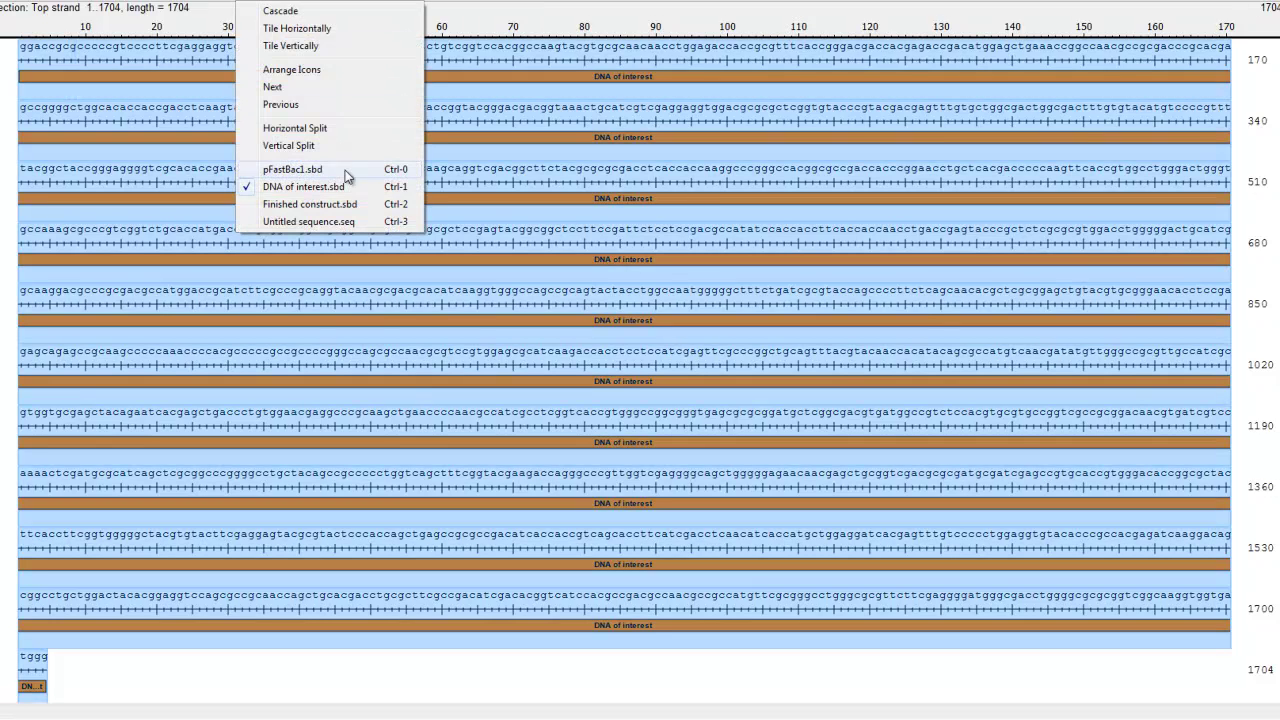
click(345, 226)
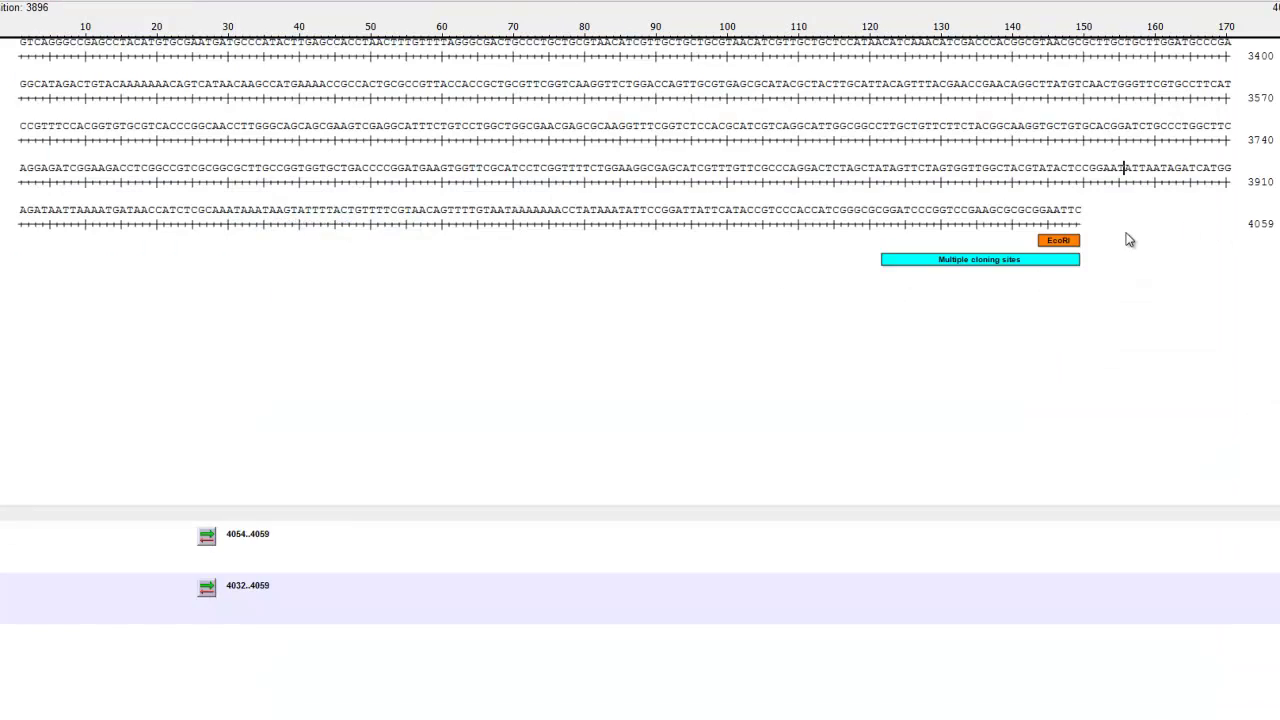
click(1088, 228)
key(ctrl+v)
scroll(1209, 258, down, 5)
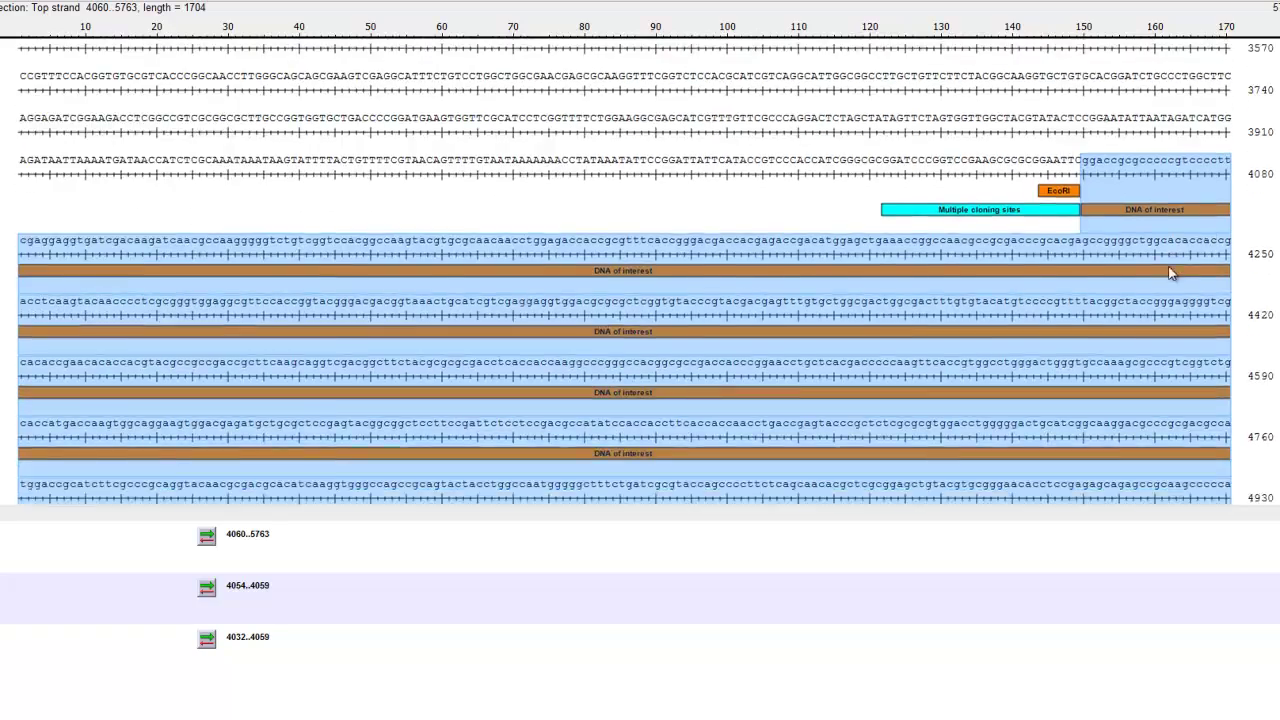
scroll(1121, 262, down, 4)
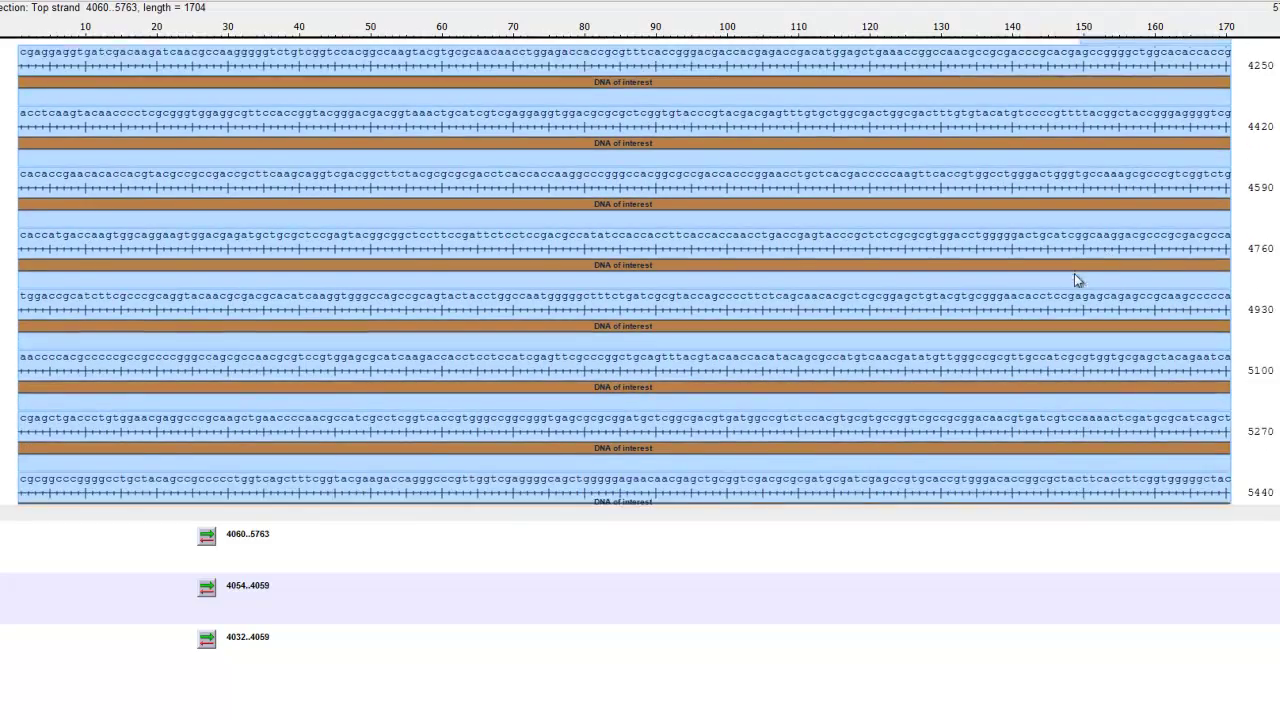
scroll(1061, 276, down, 1)
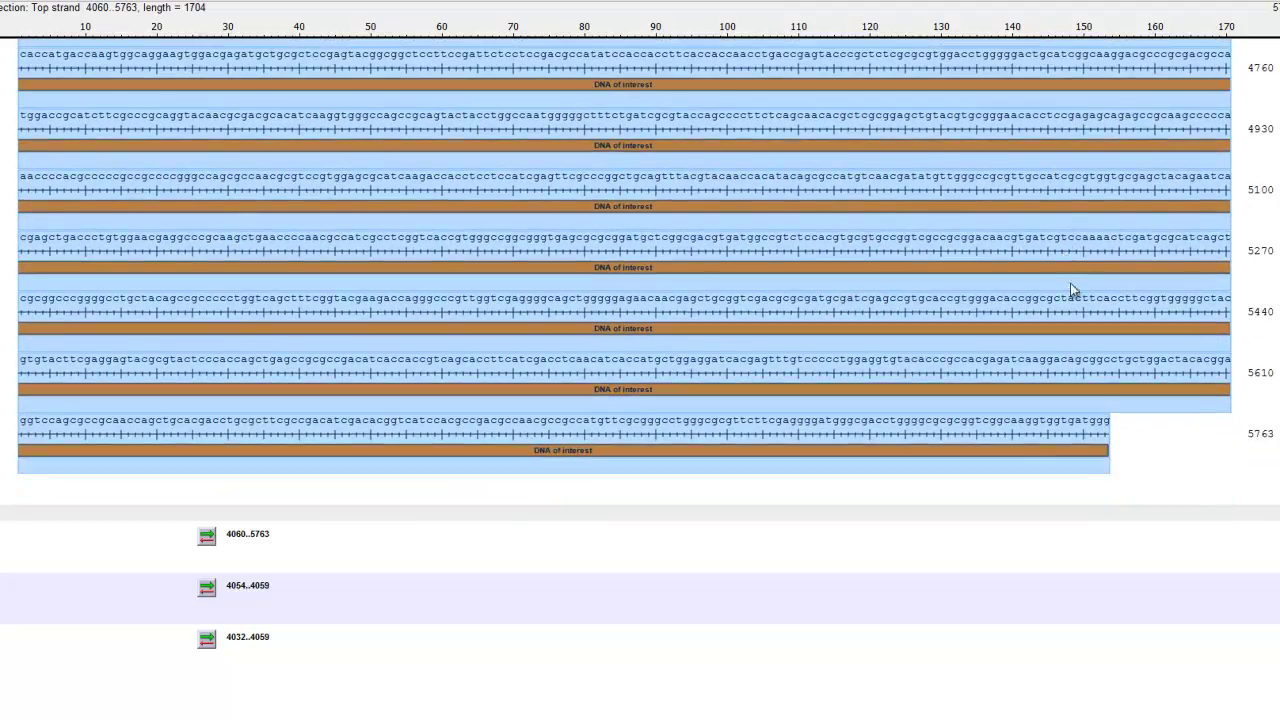
click(1157, 445)
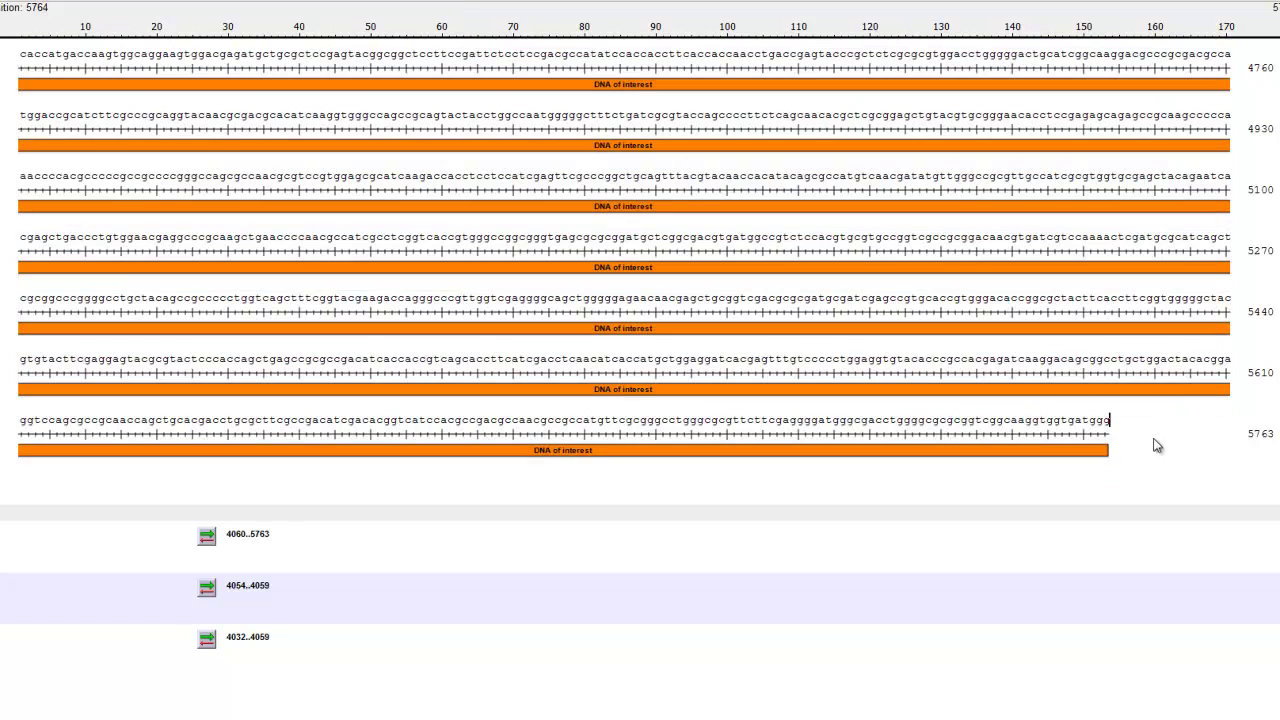
In pFastBac1.sbd, select bases 4104 to 4776, from the start of the XbaI site through the sequence end, for copying.
click(266, 1)
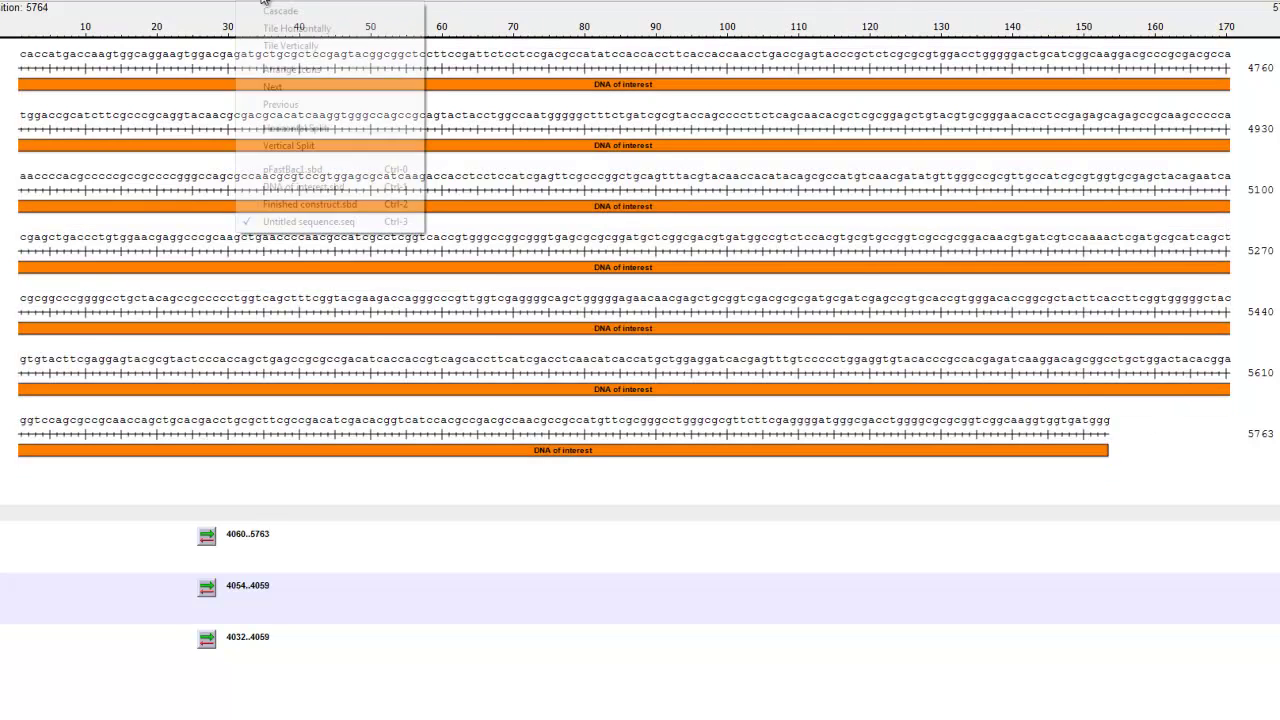
click(292, 169)
scroll(760, 385, down, 2)
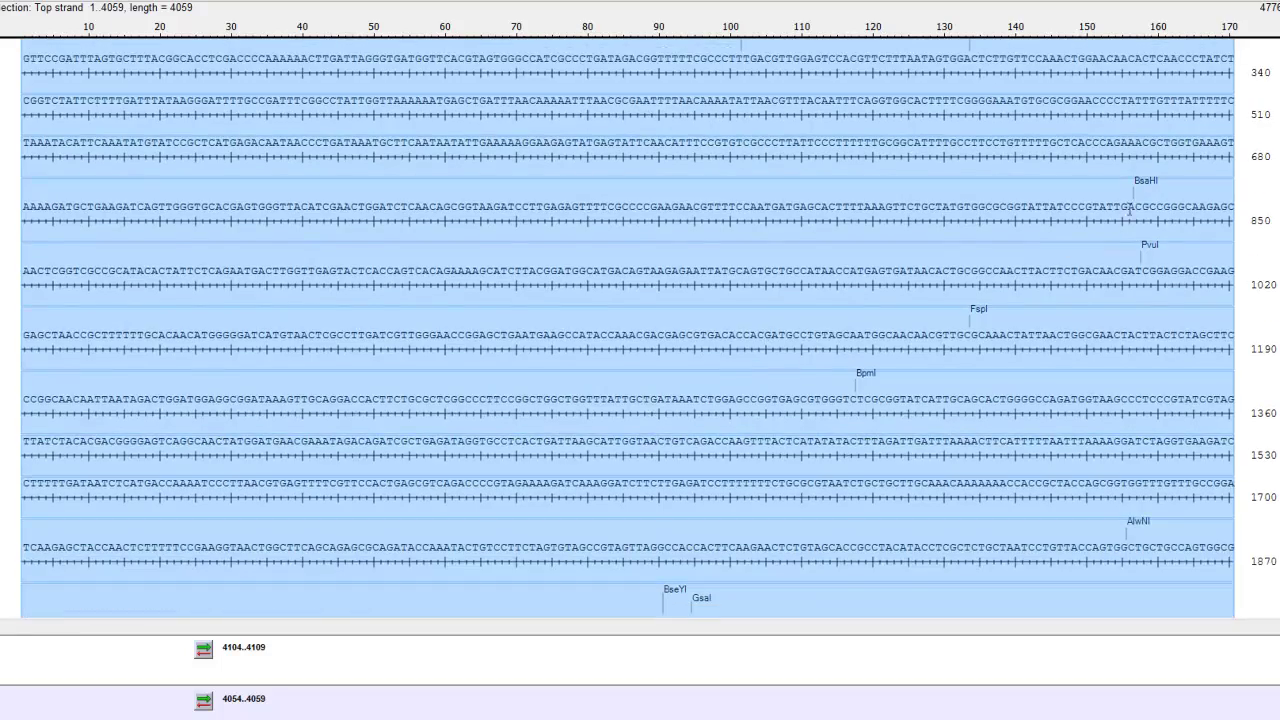
scroll(1208, 451, down, 20)
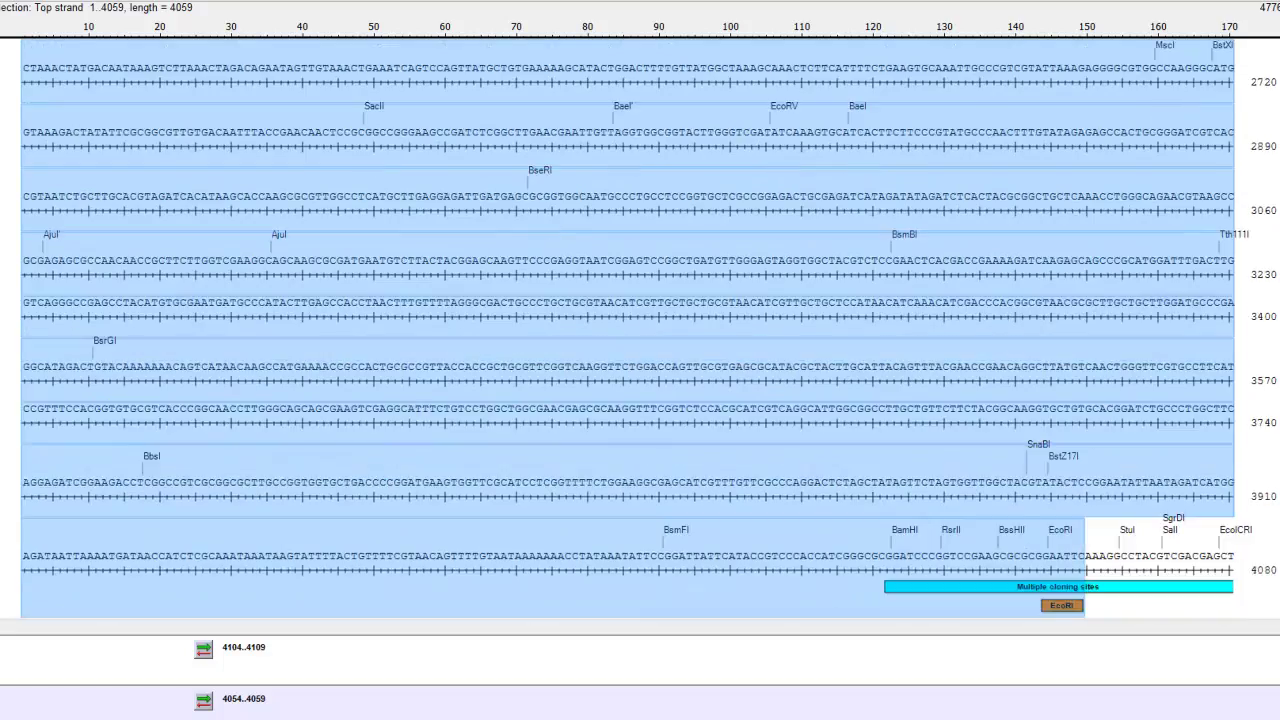
scroll(1117, 314, up, 8)
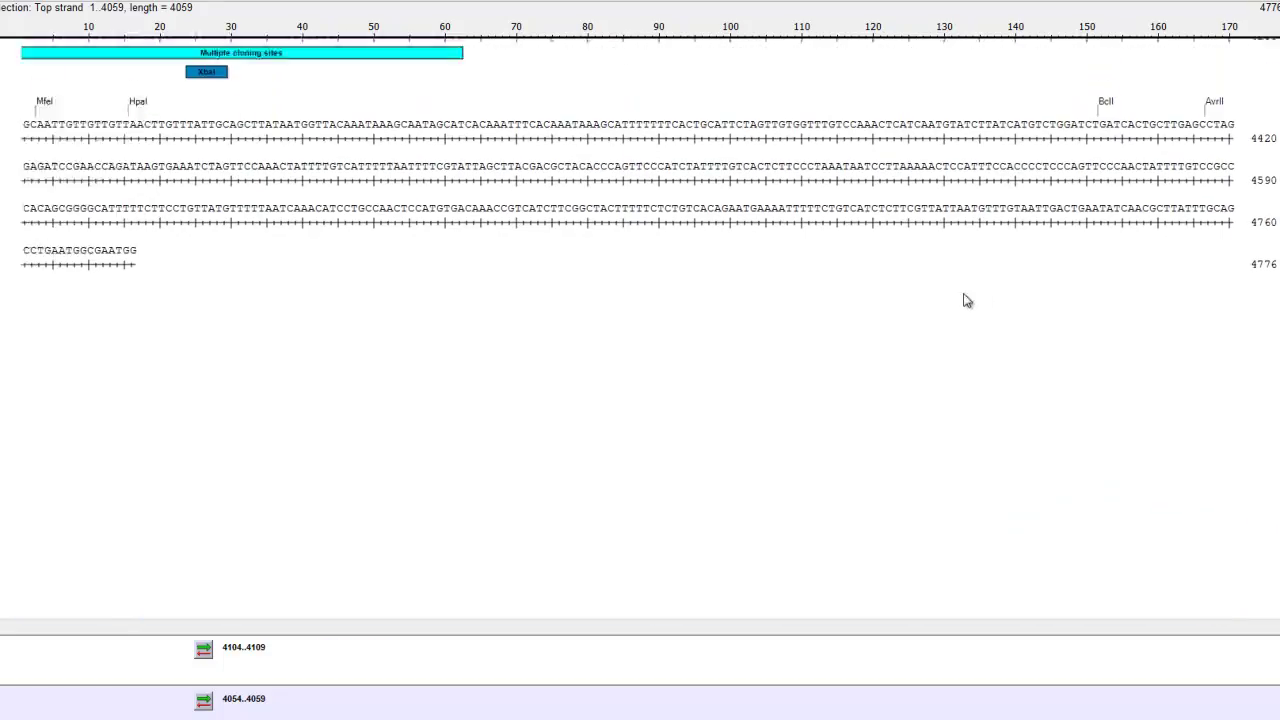
scroll(980, 300, up, 3)
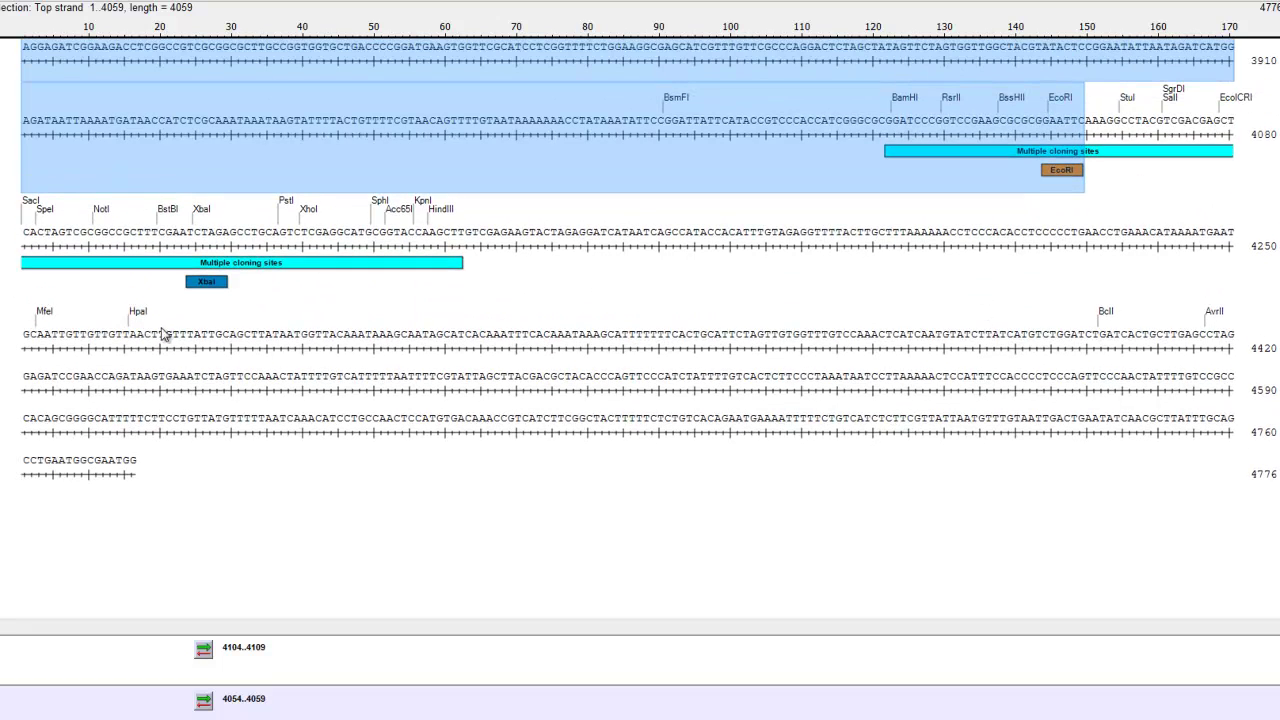
click(207, 285)
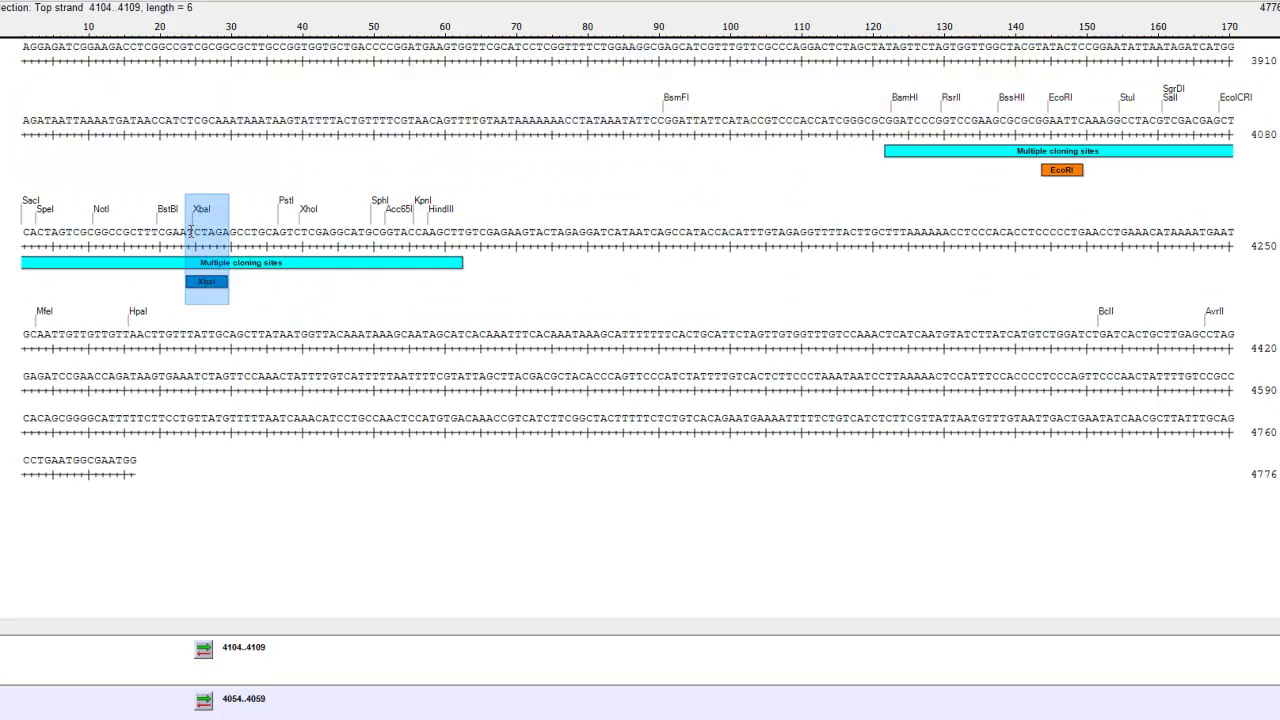
drag(188, 231, 262, 477)
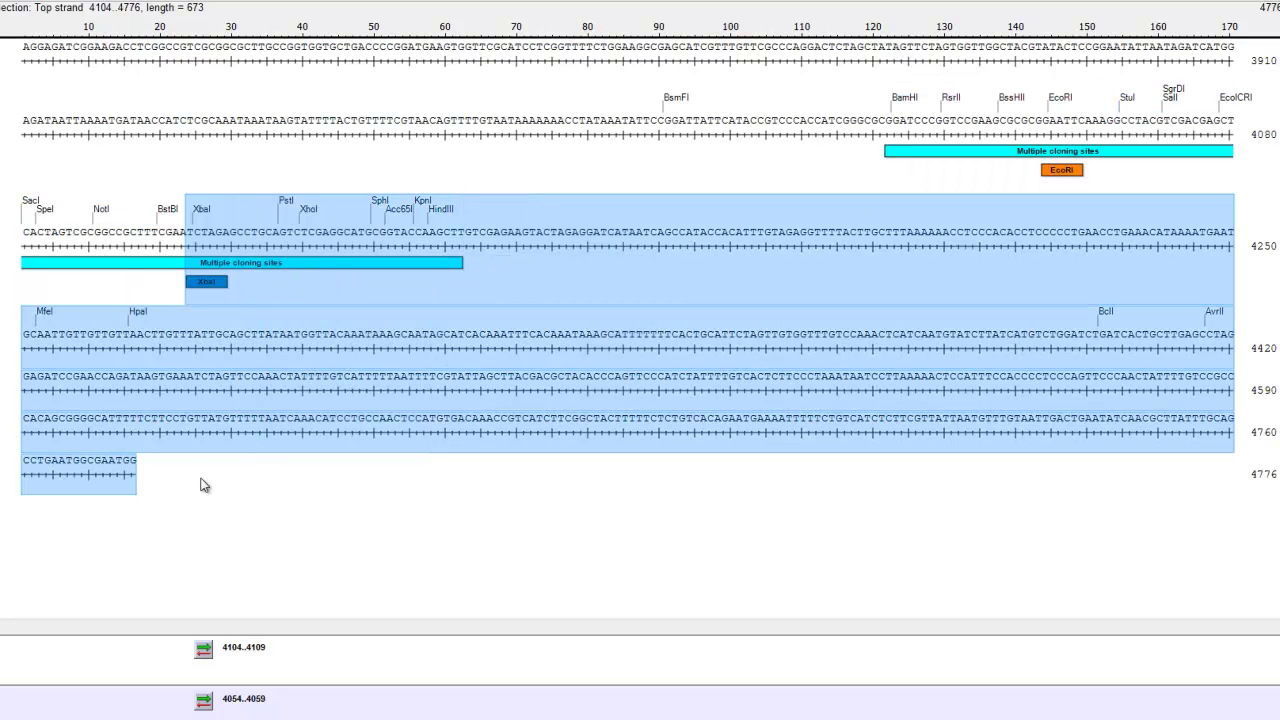
scroll(640, 285, up, 1)
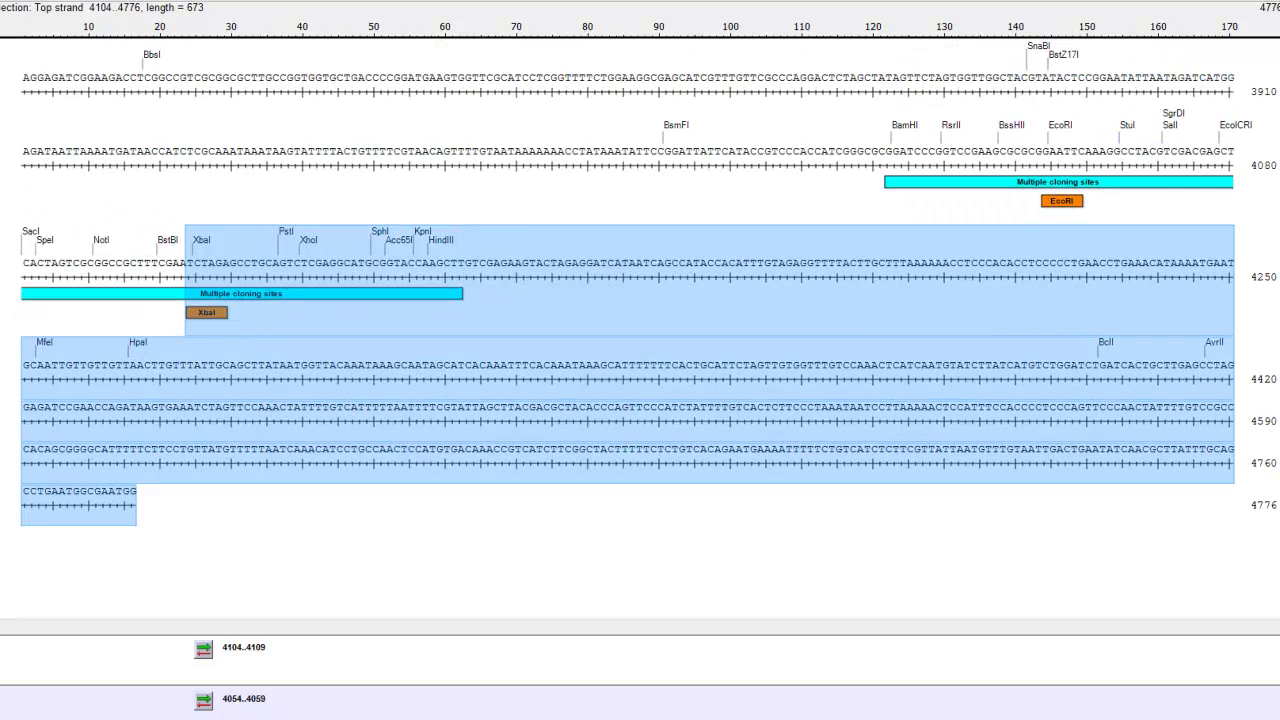
Paste the copied pFastBac1 segment into the untitled sequence, directly after the DNA of interest.
click(255, 5)
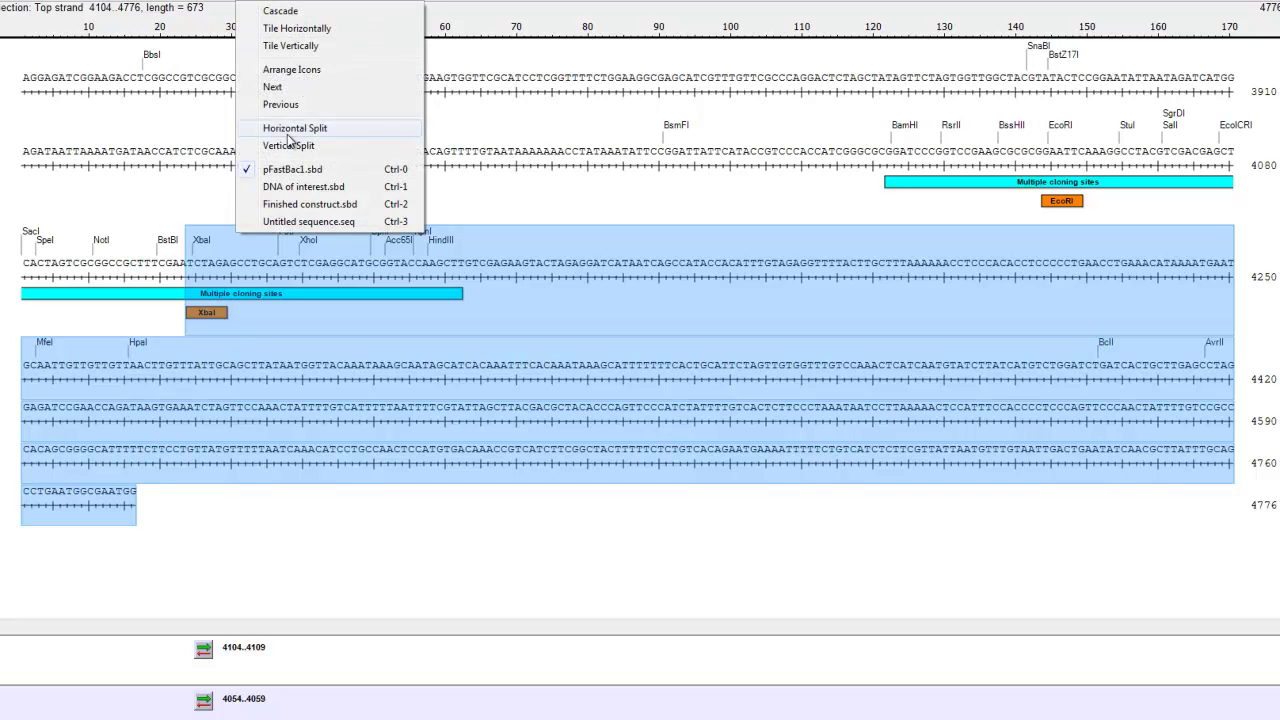
click(305, 226)
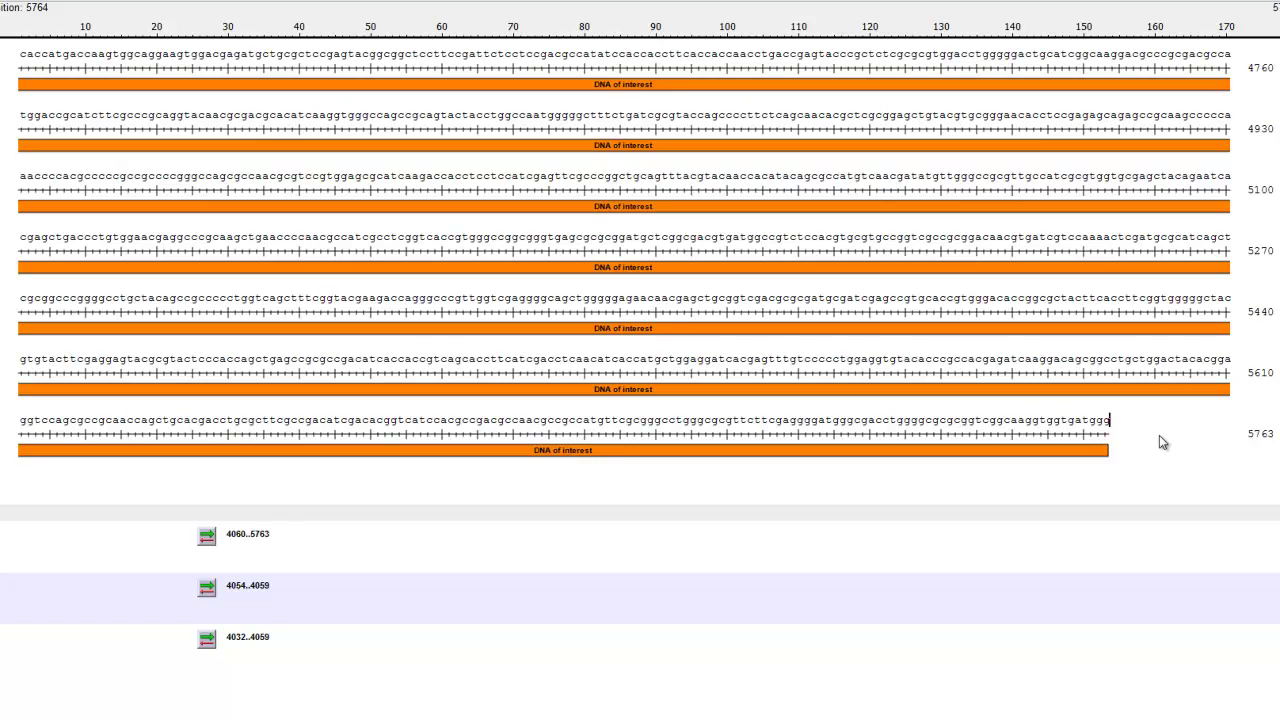
key(ctrl+v)
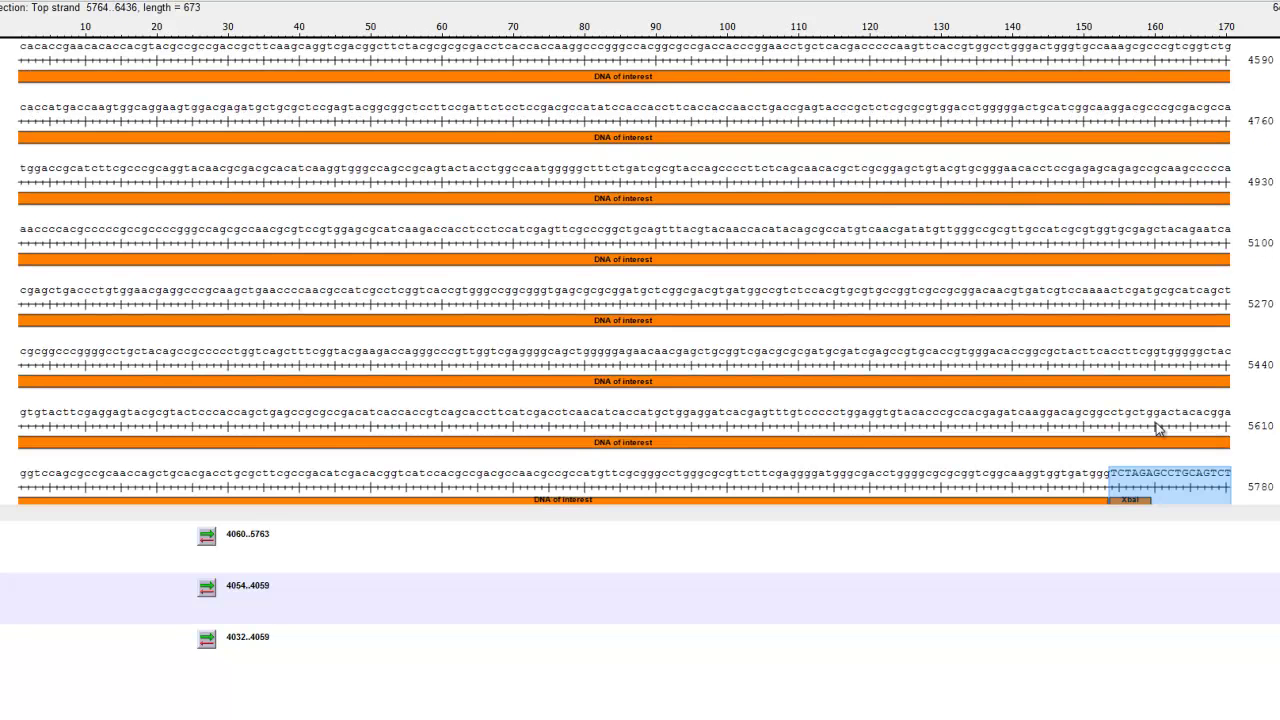
scroll(1185, 420, up, 3)
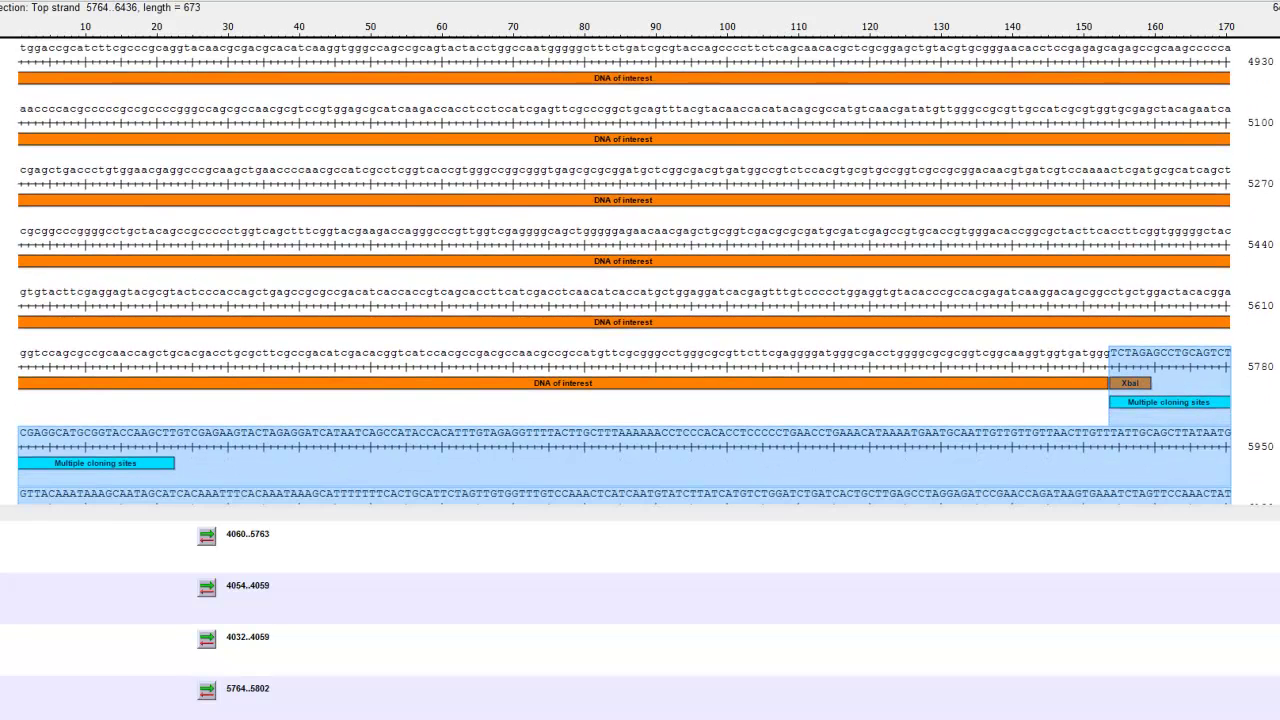
Examine the assembled construct's junctions, from the EcoRI site through the DNA of interest to the XbaI site.
scroll(1160, 310, up, 3)
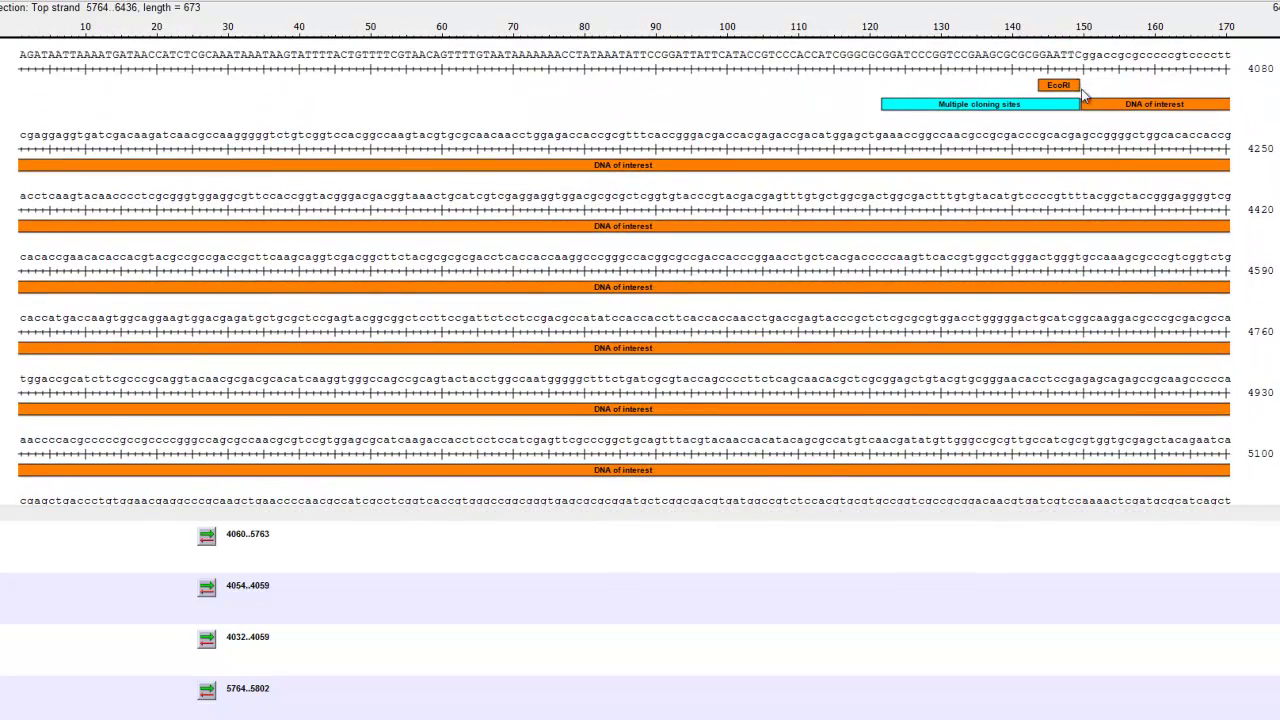
scroll(474, 166, up, 1)
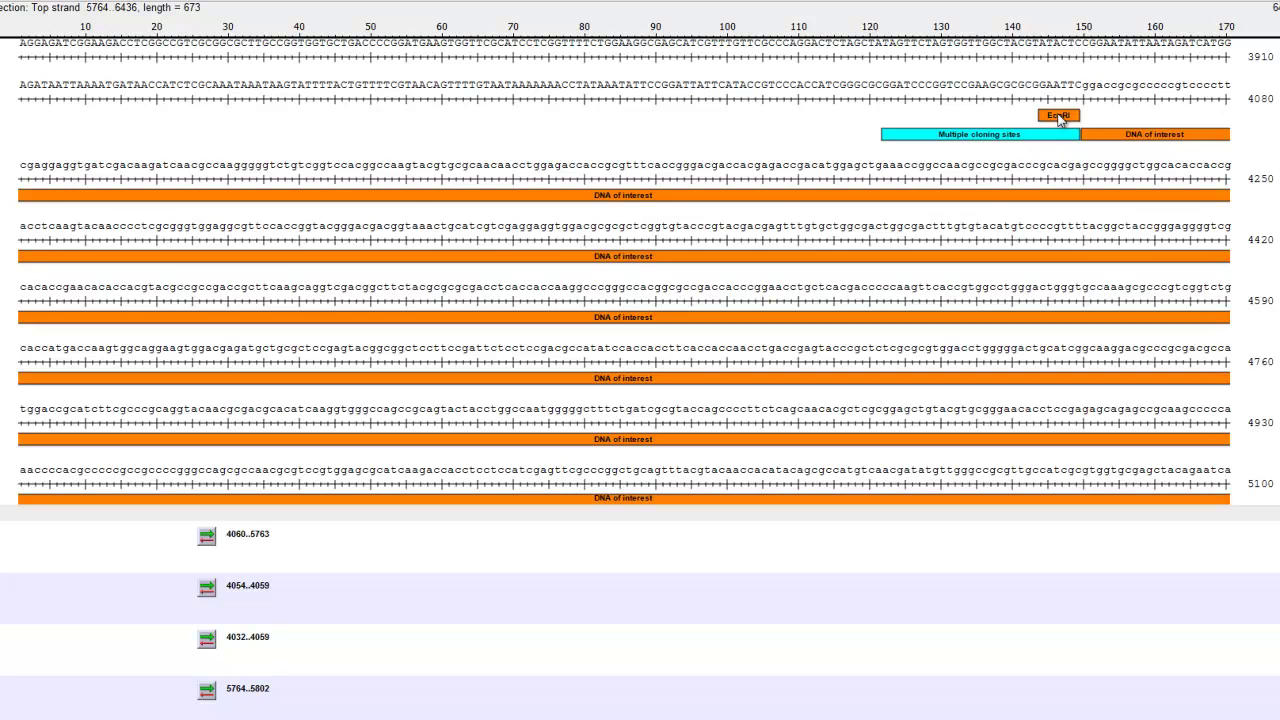
click(1060, 116)
scroll(1180, 380, down, 2)
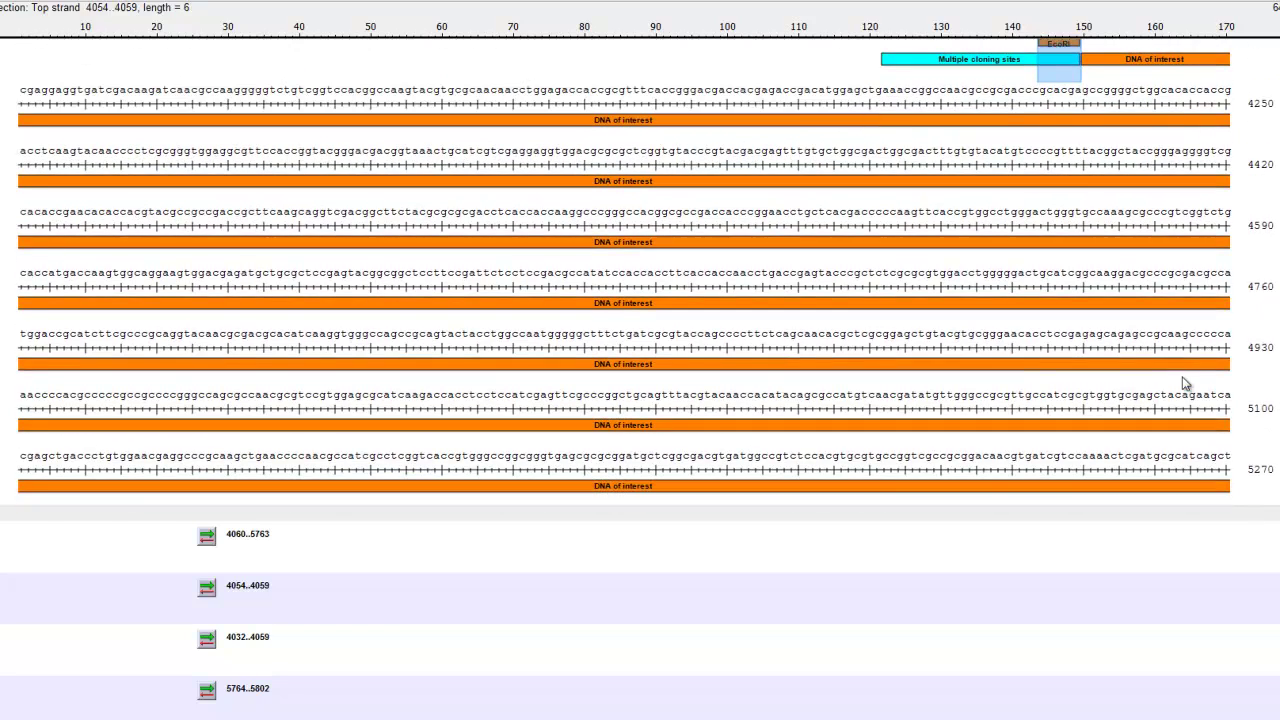
scroll(1183, 383, down, 1)
scroll(645, 273, down, 6)
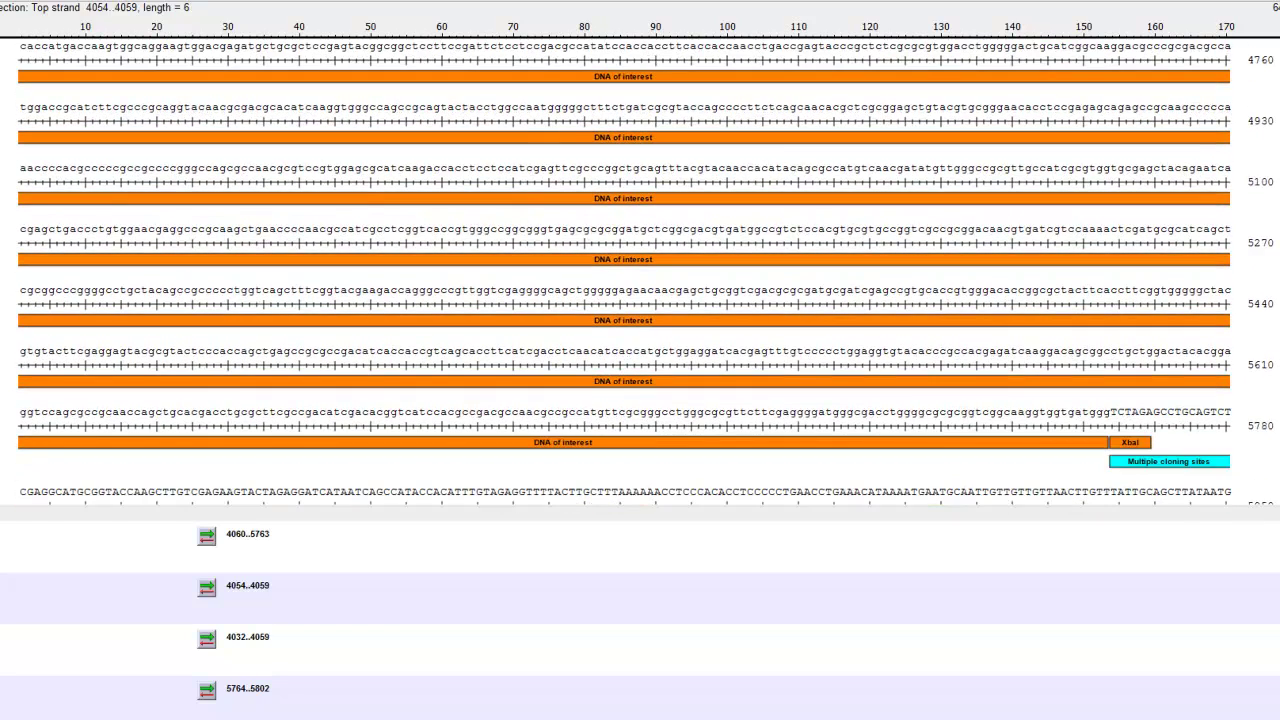
scroll(645, 273, up, 10)
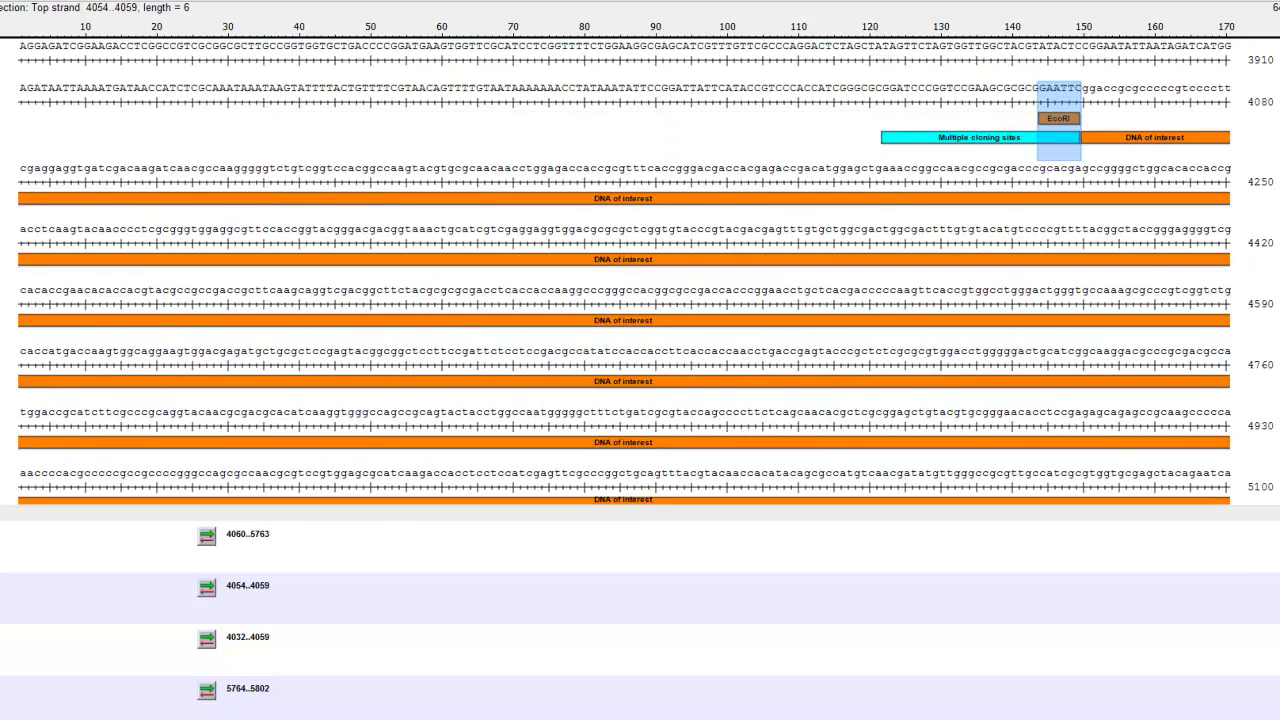
Insert the start codon ATG between the EcoRI site and the beginning of the DNA of interest.
scroll(1140, 217, up, 2)
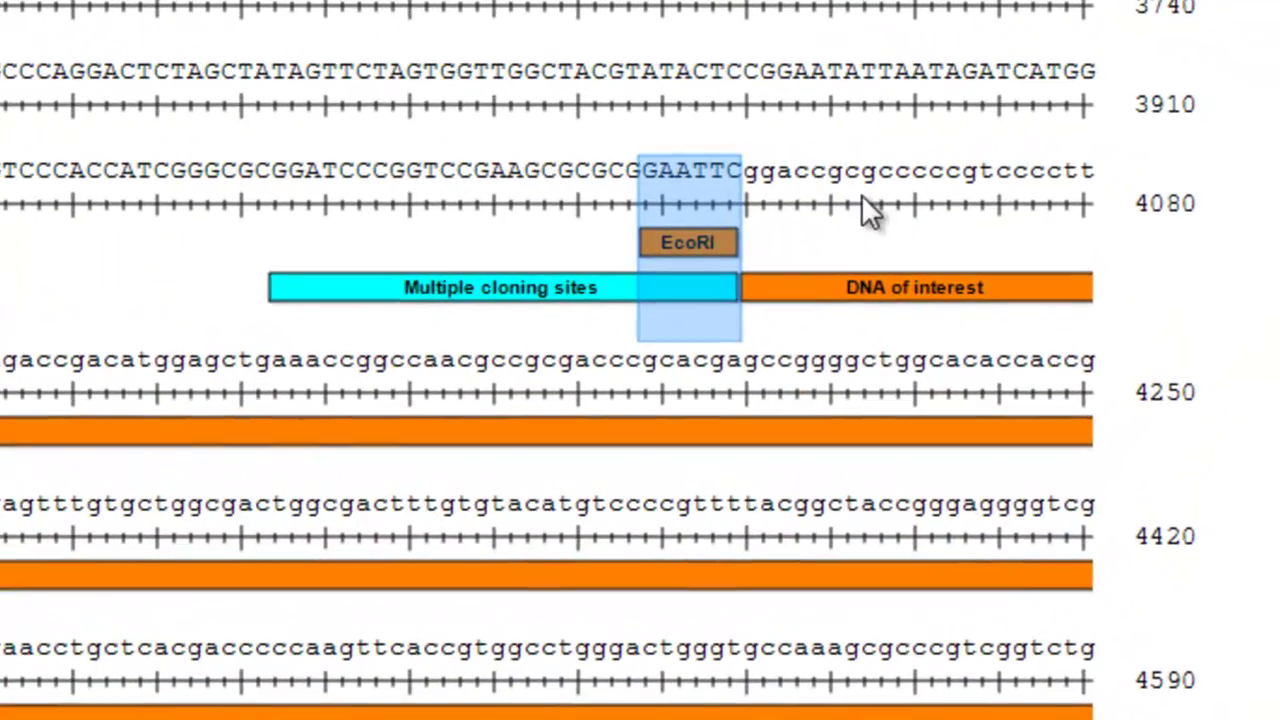
click(741, 172)
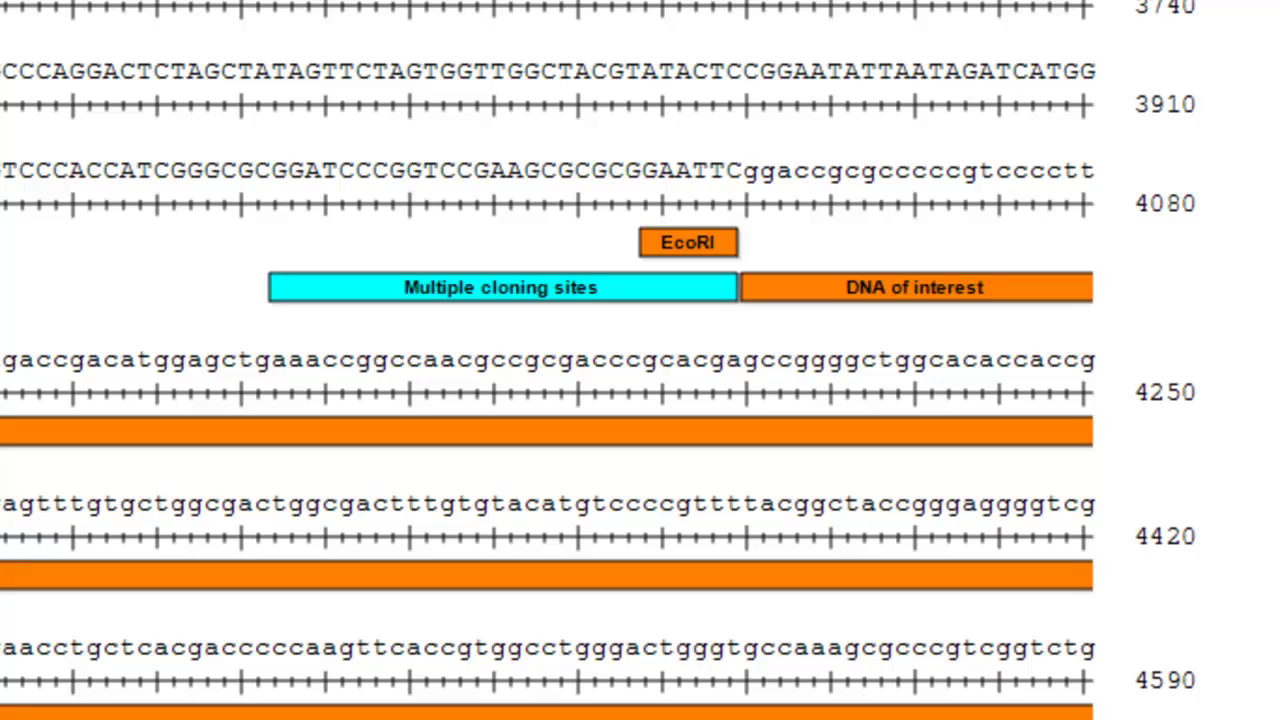
text(ATG)
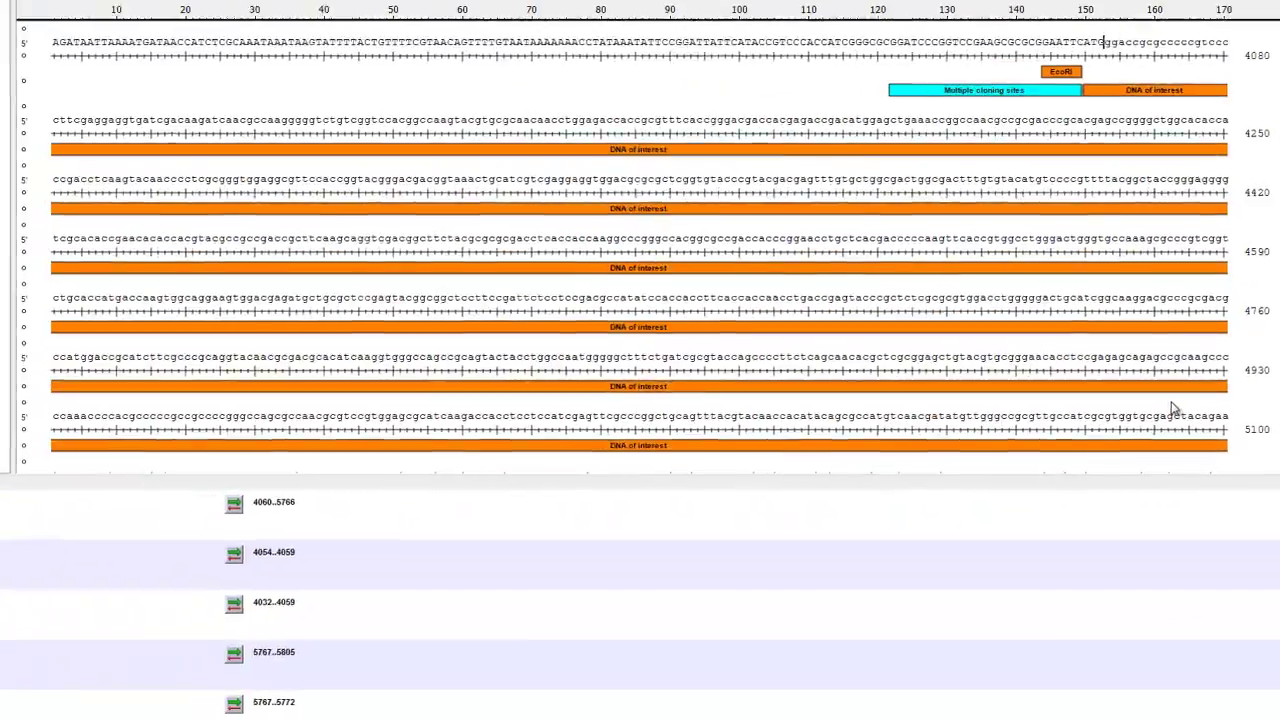
Insert the stop codon TAA between the end of the DNA of interest and the XbaI site.
scroll(1172, 414, down, 2)
scroll(640, 240, down, 4)
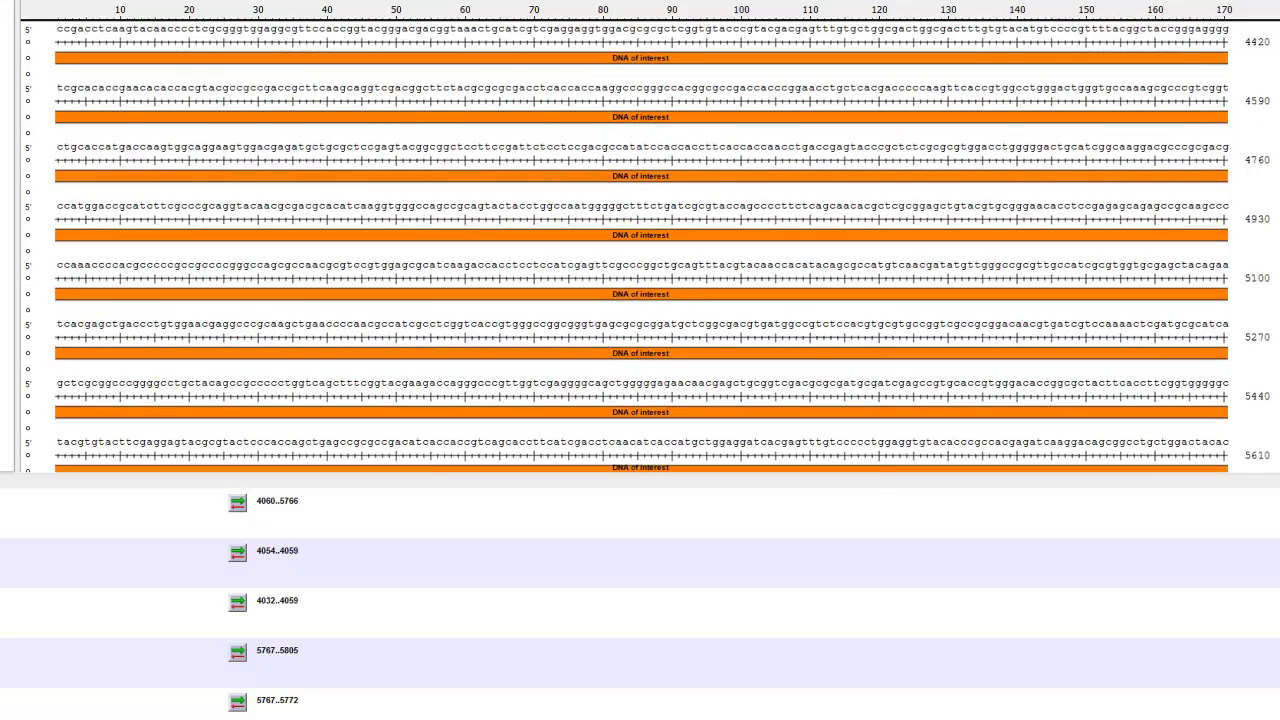
scroll(1195, 330, down, 9)
scroll(1195, 330, up, 3)
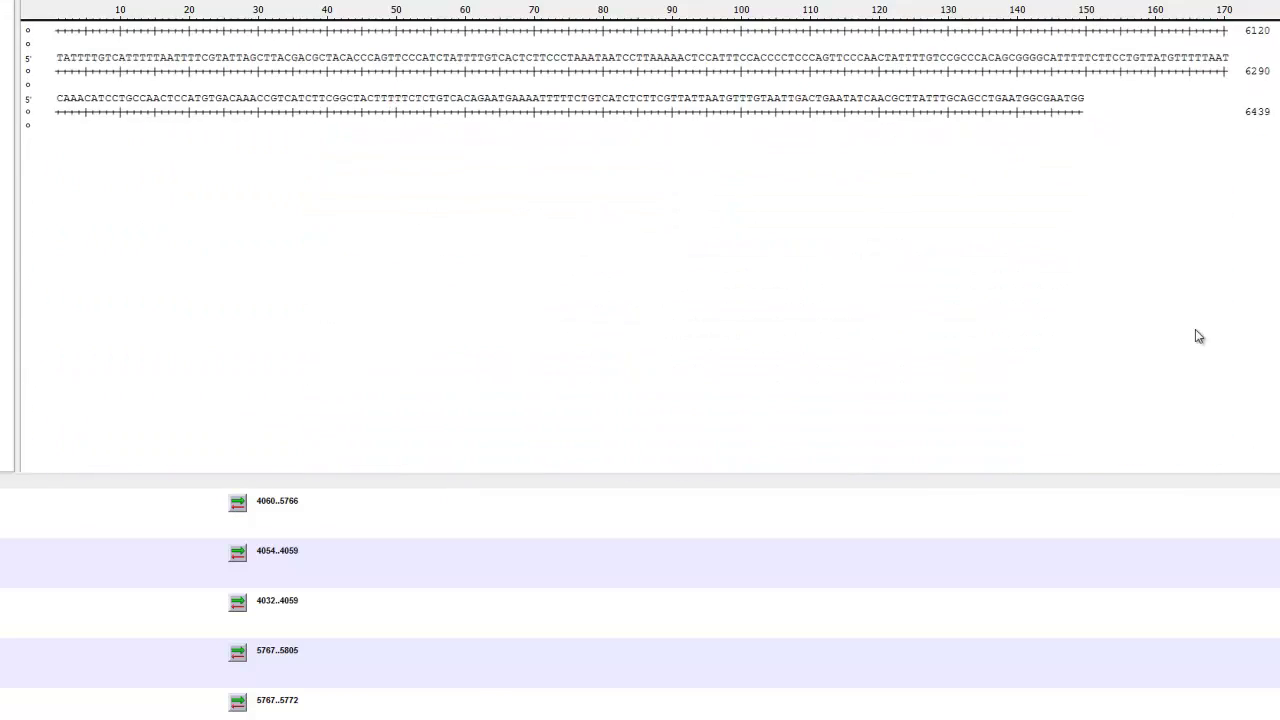
scroll(1172, 347, up, 3)
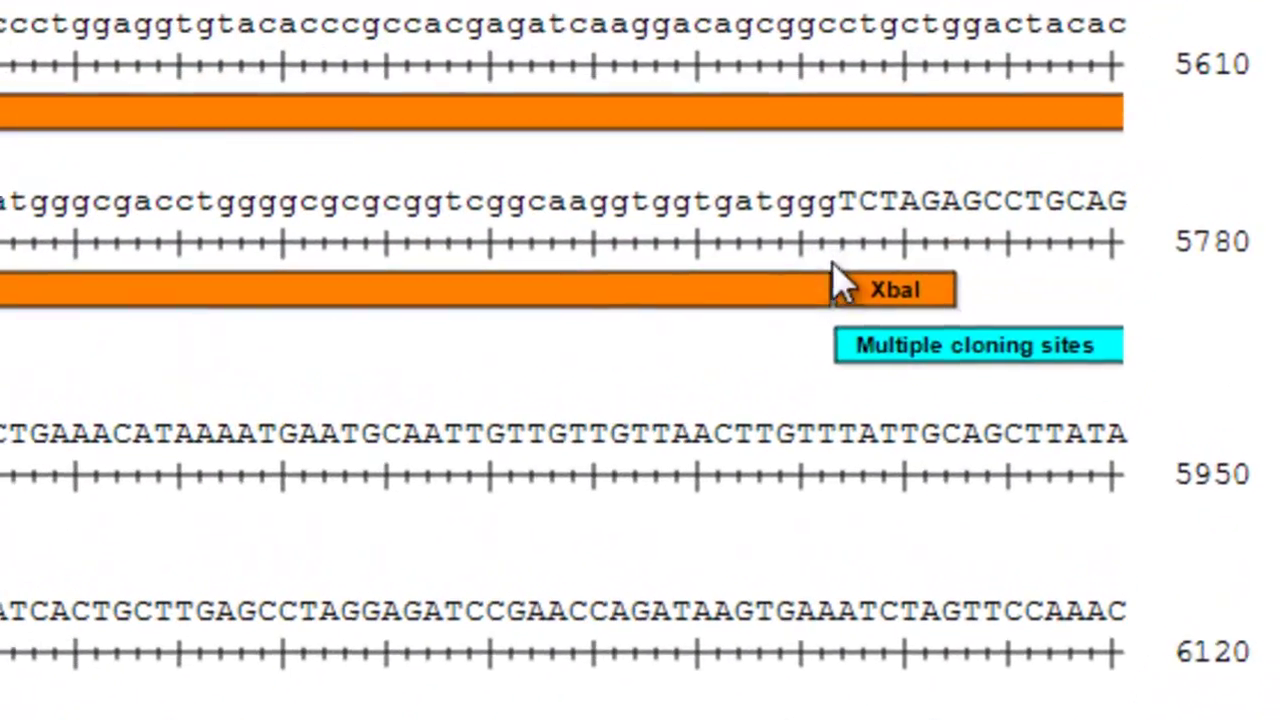
click(1006, 207)
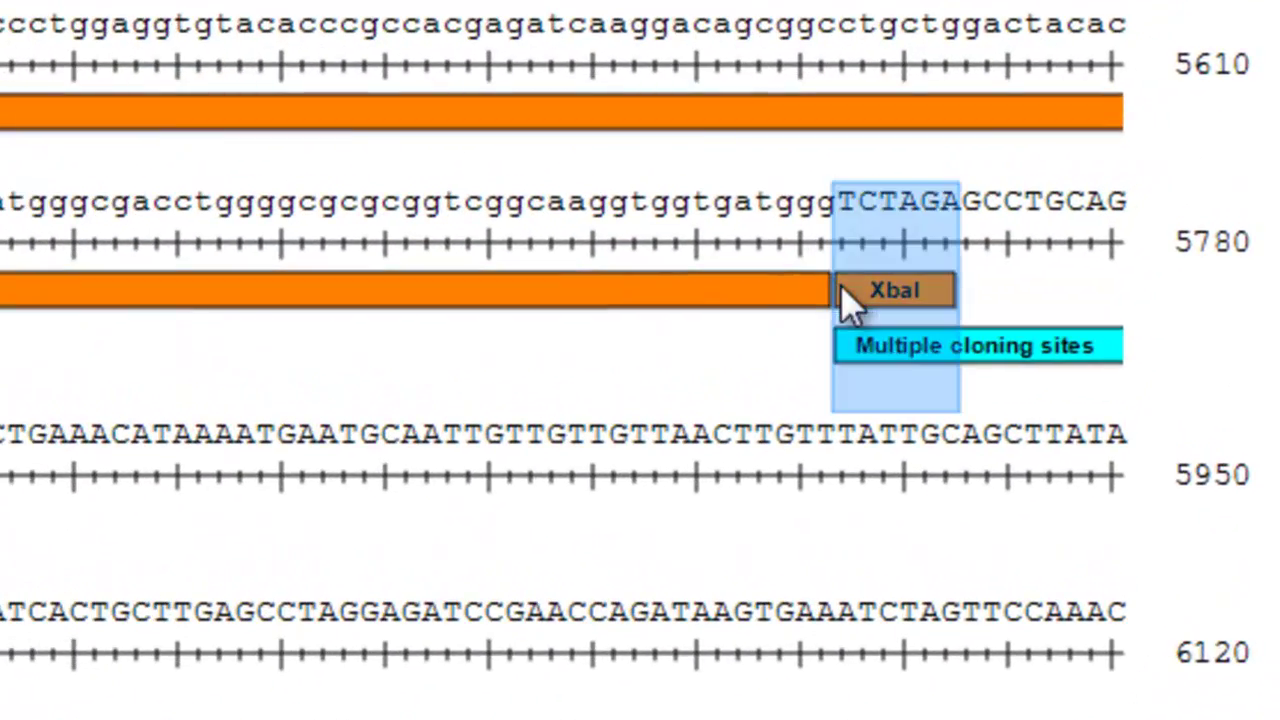
click(838, 200)
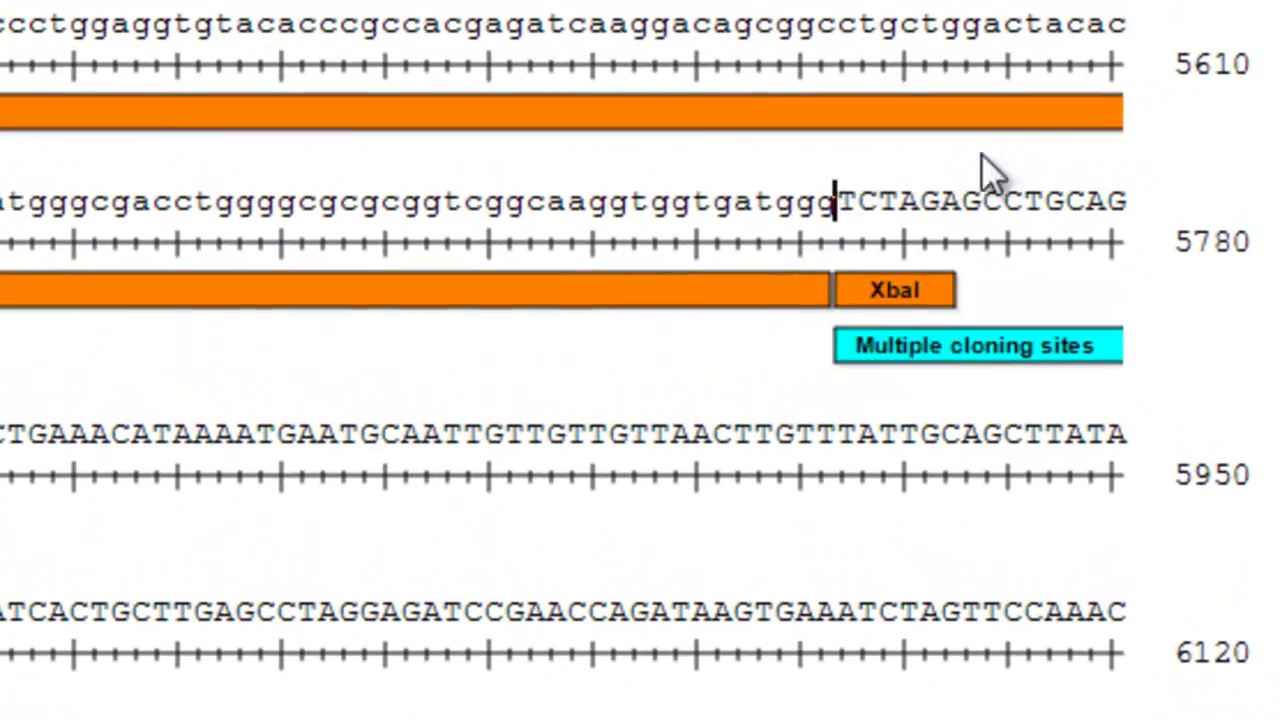
text(TAAT)
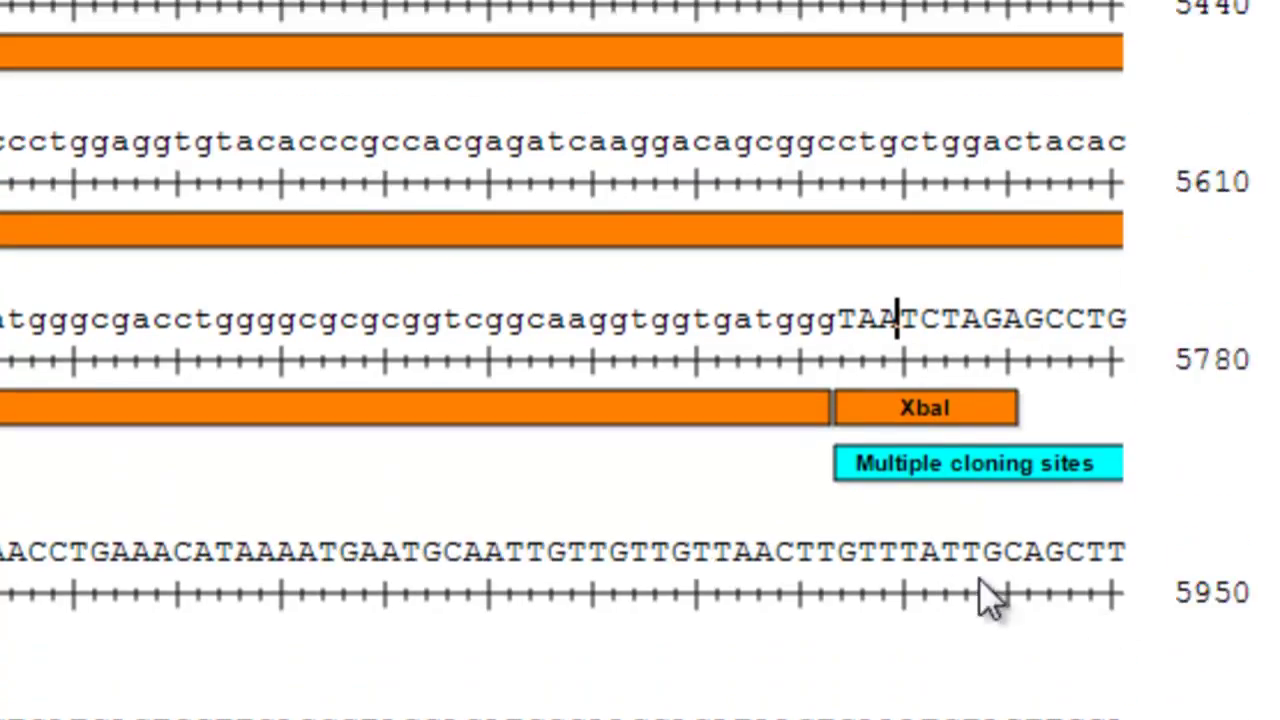
Display the open reading frames of the top strand's frame 1 only.
scroll(1136, 307, up, 5)
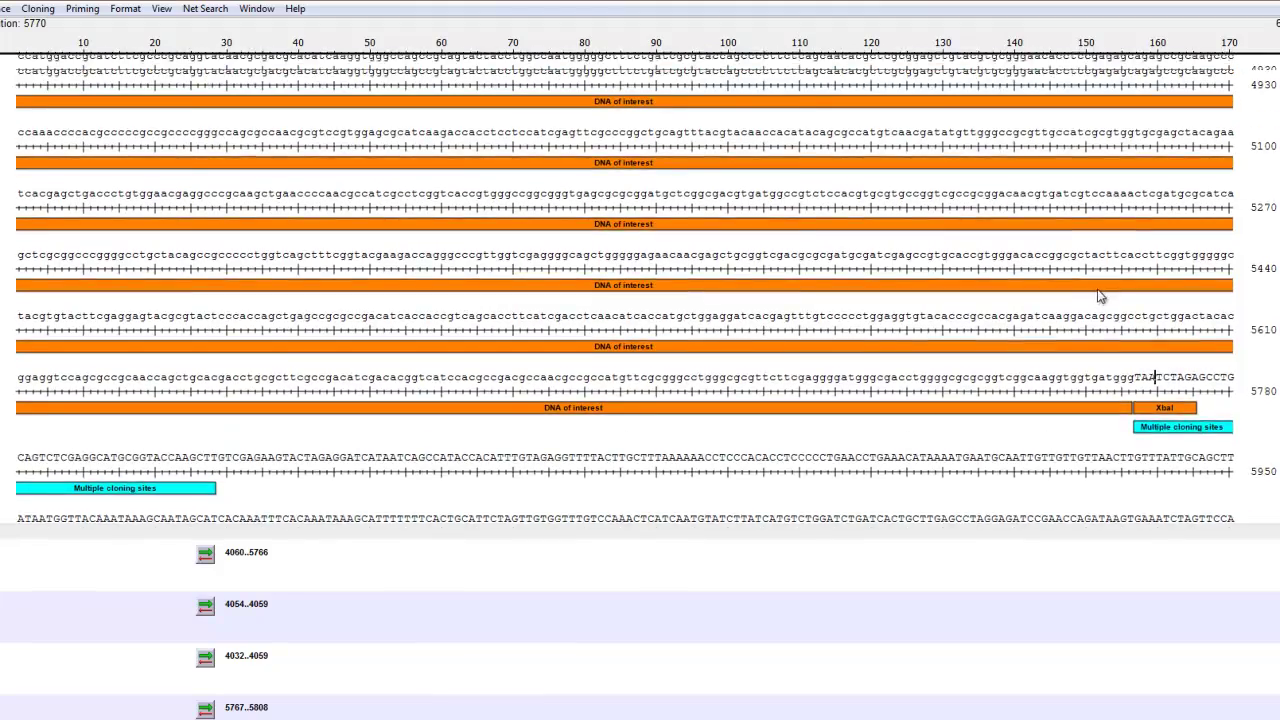
scroll(1101, 305, up, 5)
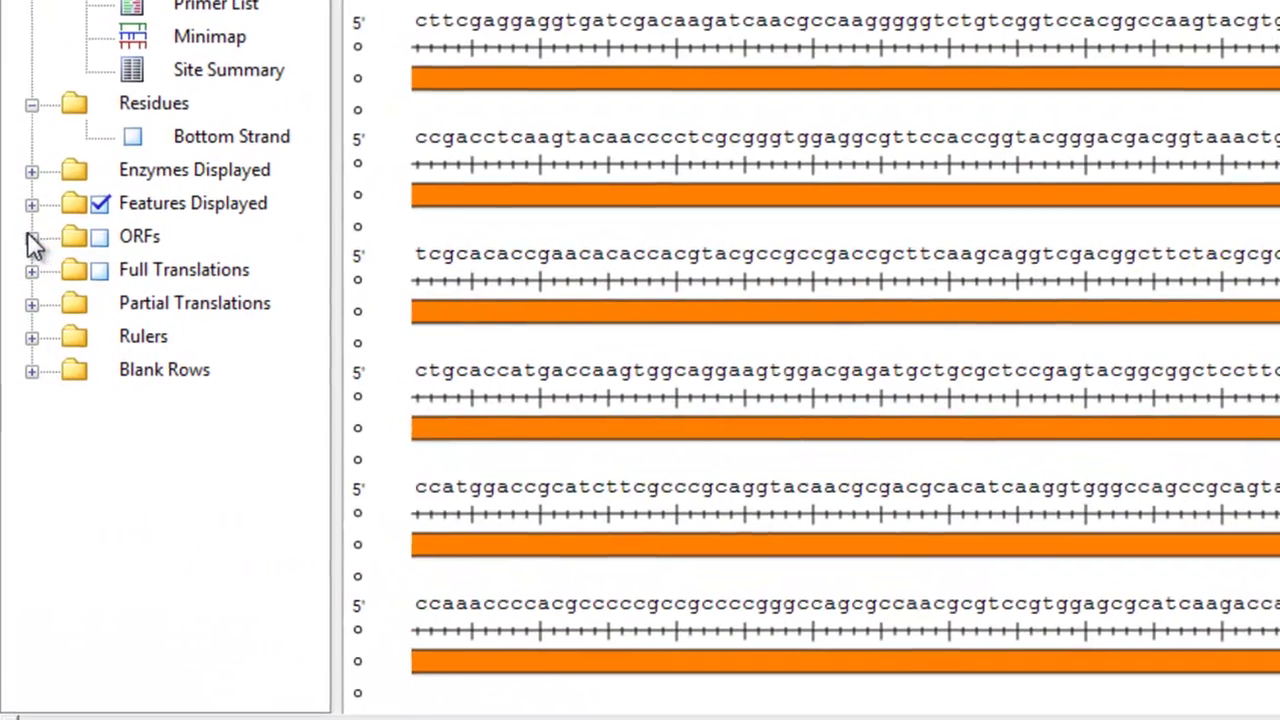
click(99, 237)
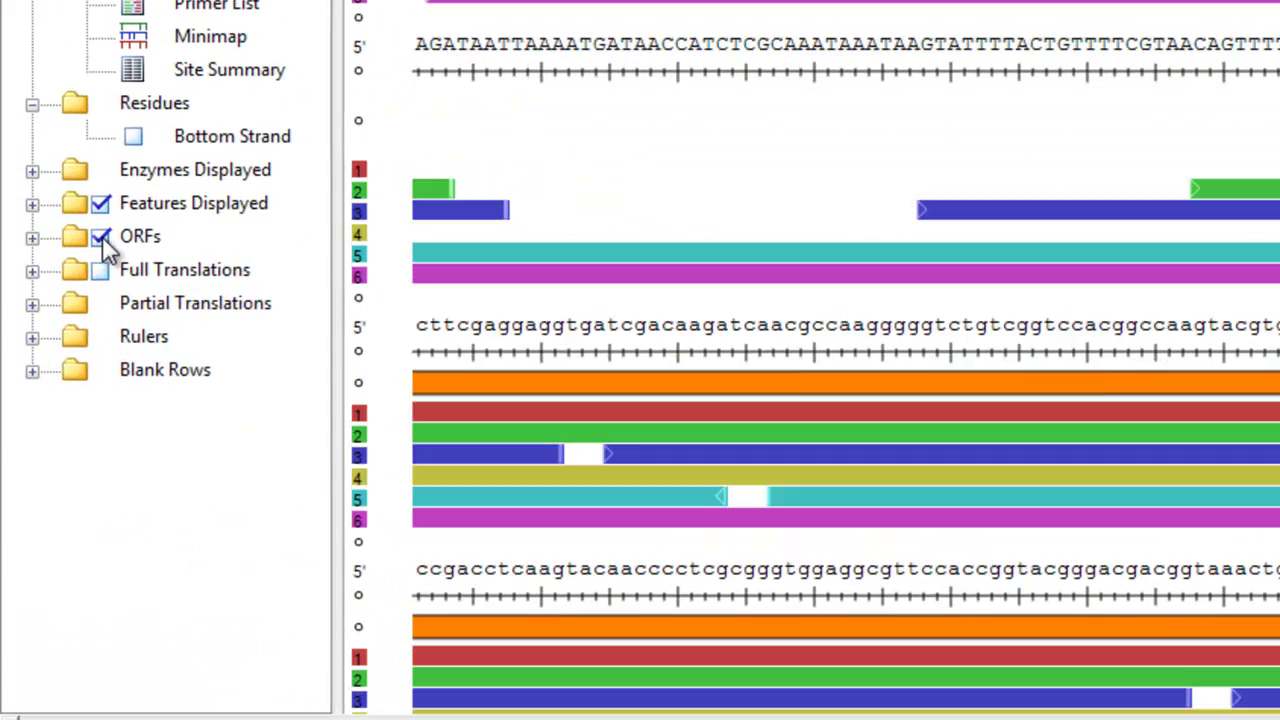
click(100, 237)
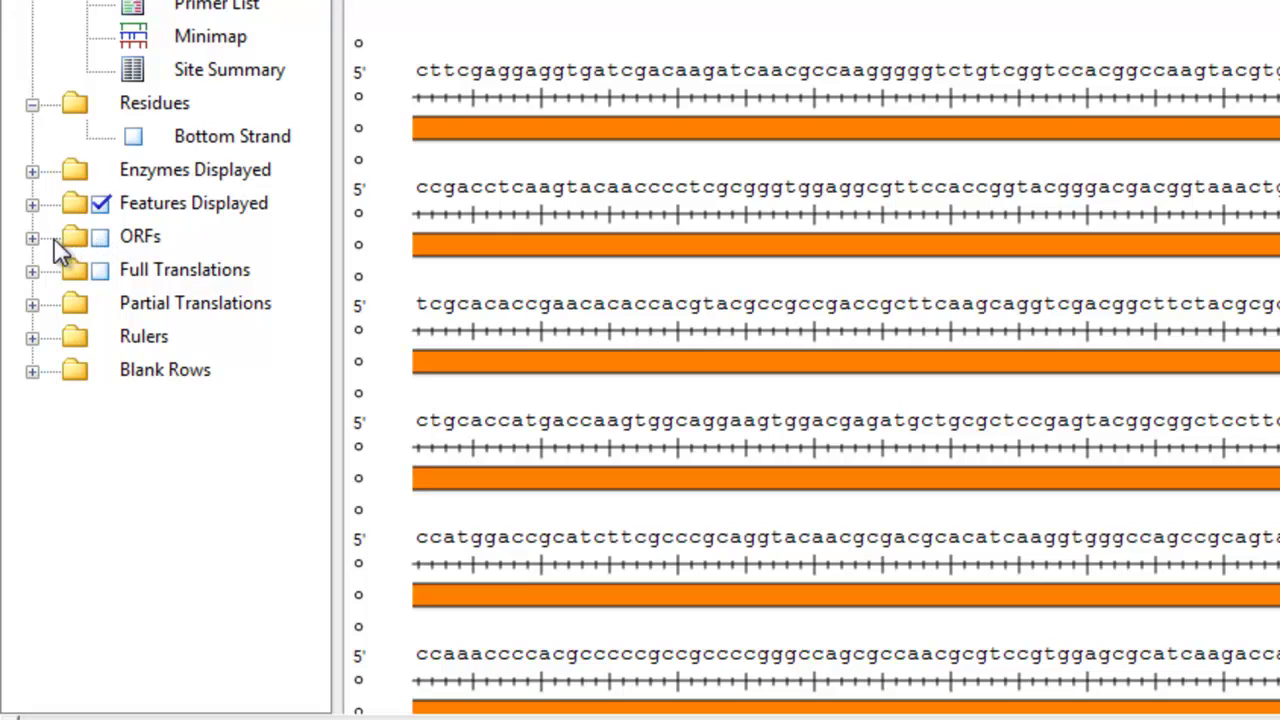
click(32, 237)
click(87, 270)
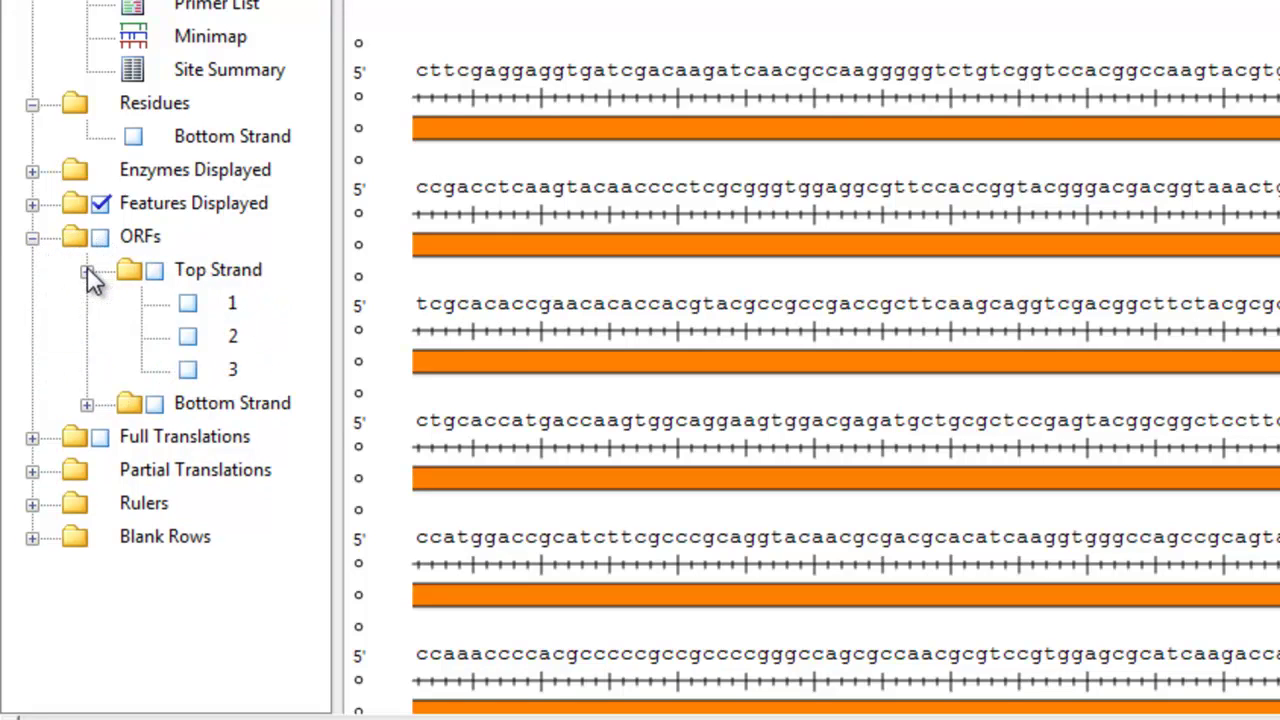
click(188, 337)
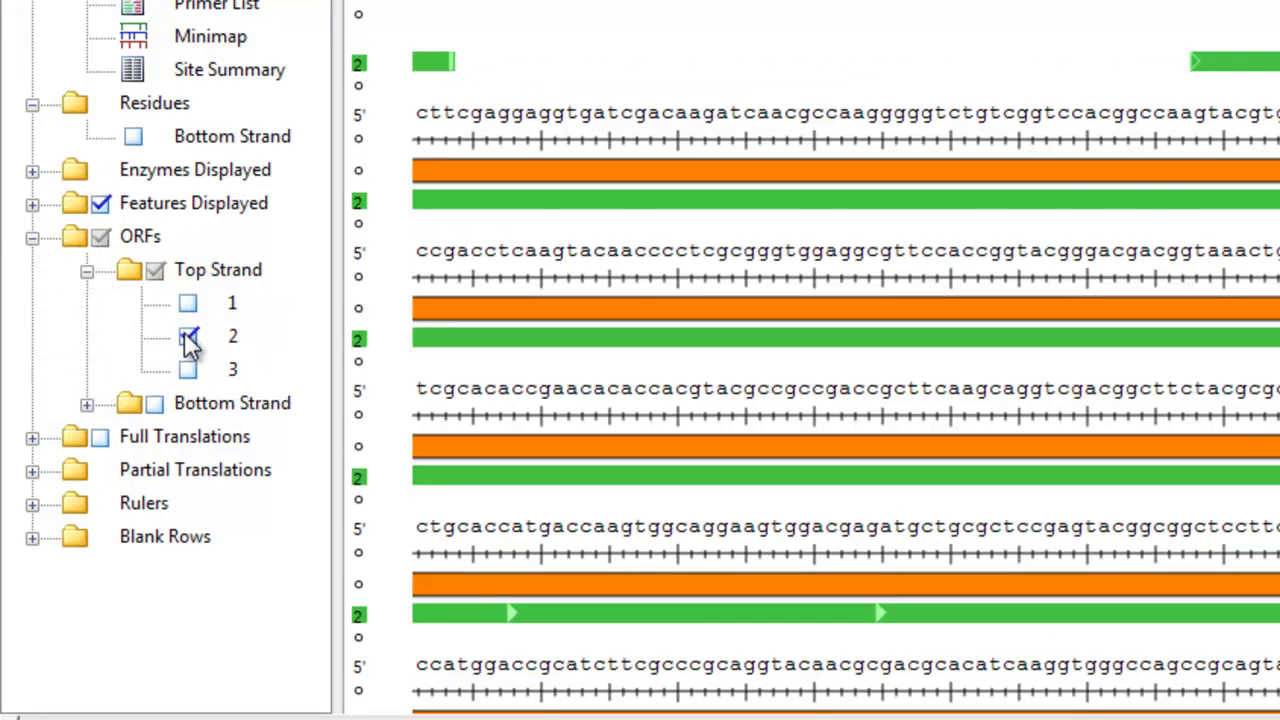
click(188, 337)
click(188, 303)
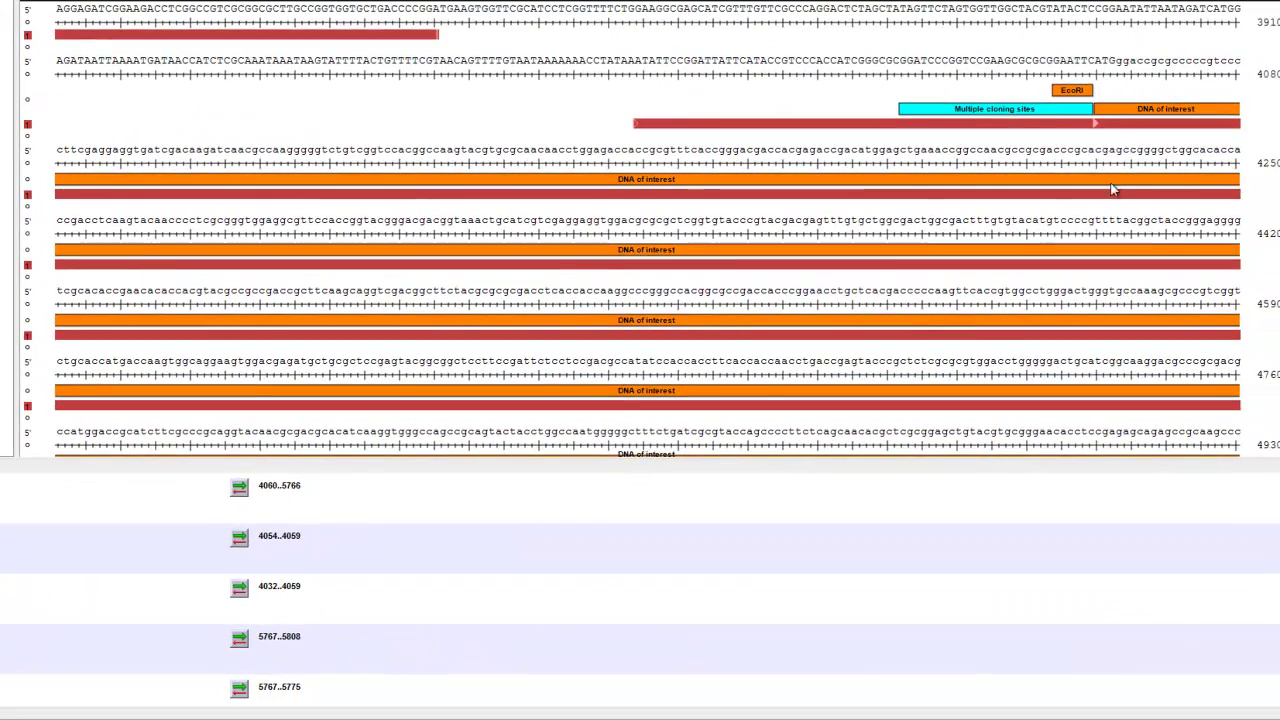
Select the frame 1 open reading frame beginning at the ATG start codon directly after the EcoRI site.
click(1096, 124)
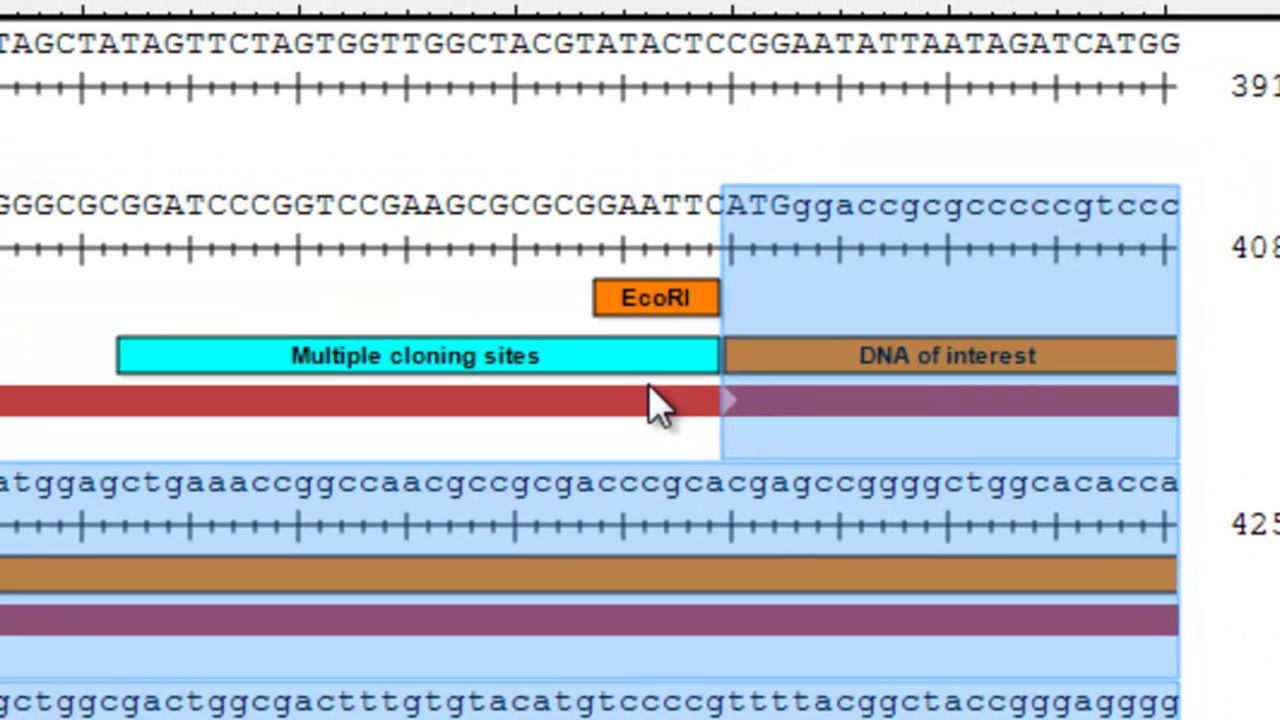
click(551, 208)
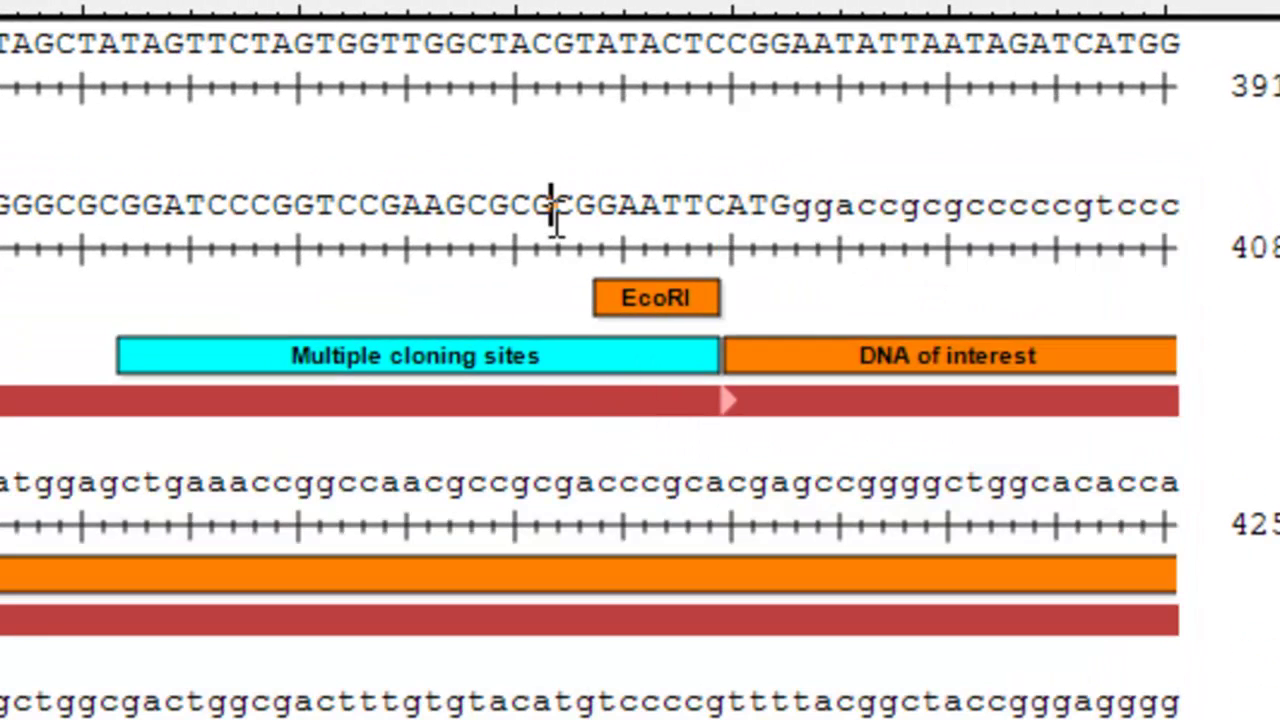
click(731, 405)
click(617, 196)
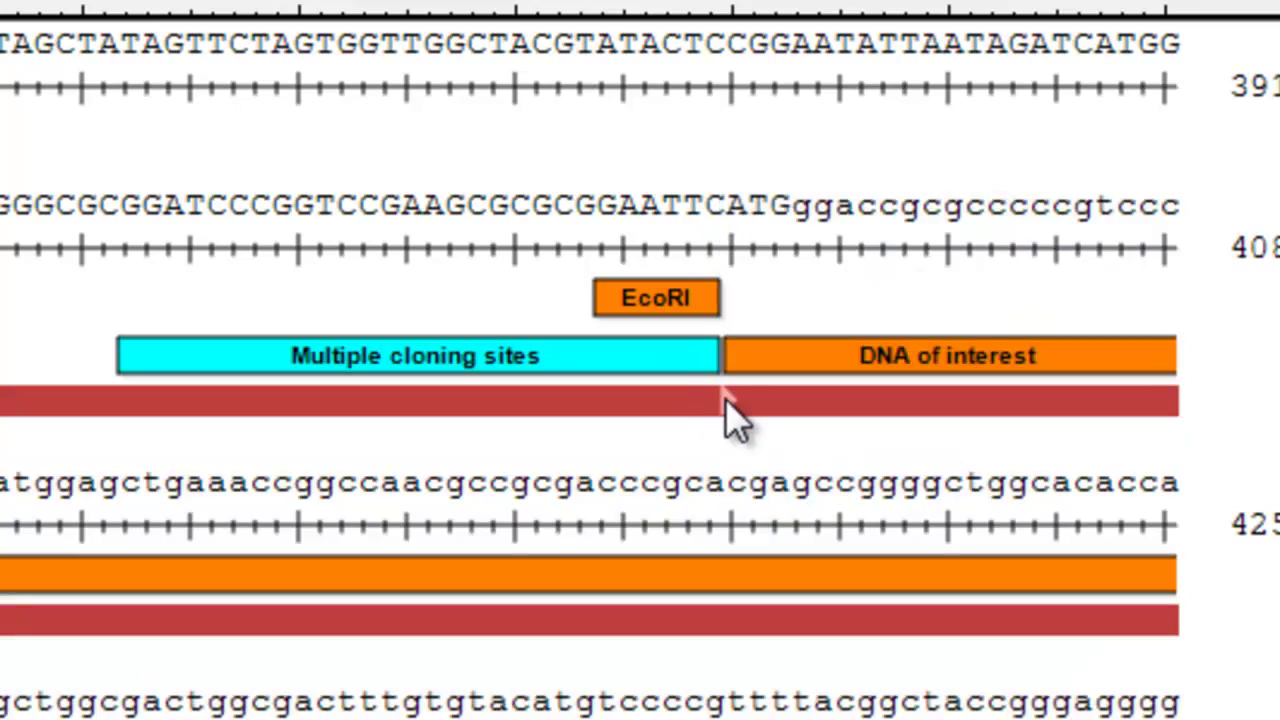
click(738, 398)
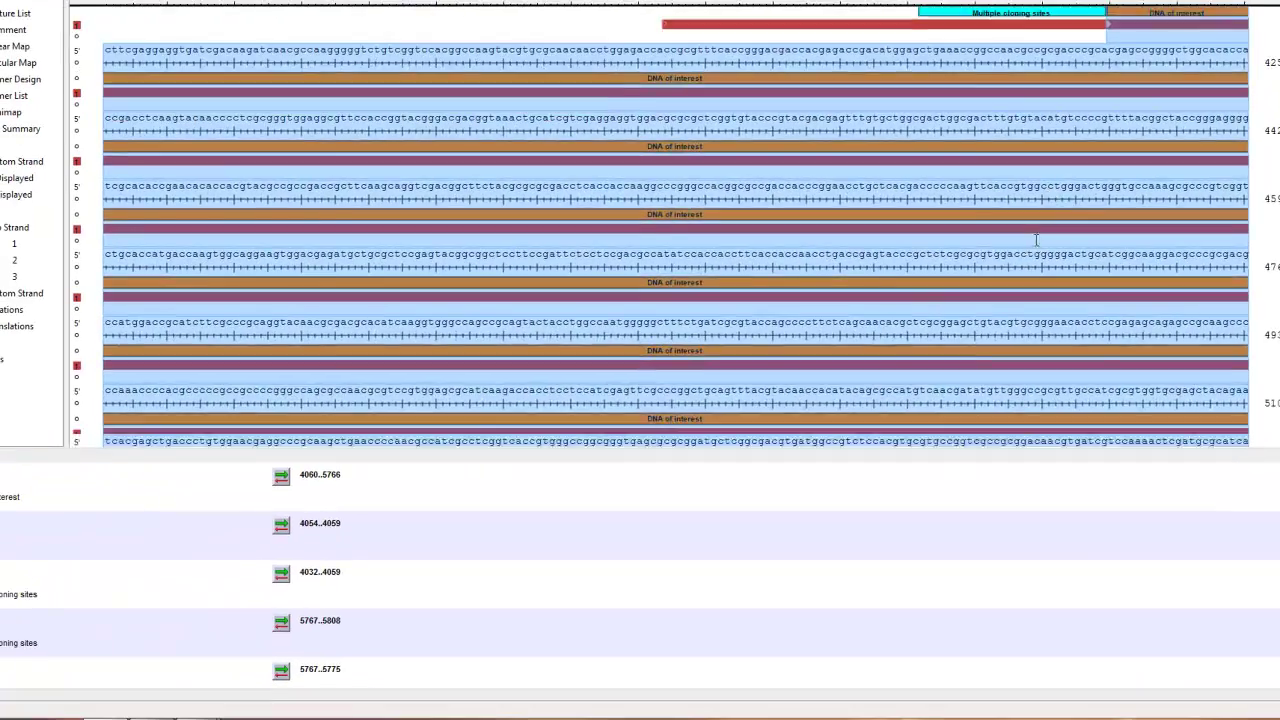
Check where the selected reading frame ends and select the TAA stop codon ahead of the XbaI site.
scroll(1023, 243, down, 3)
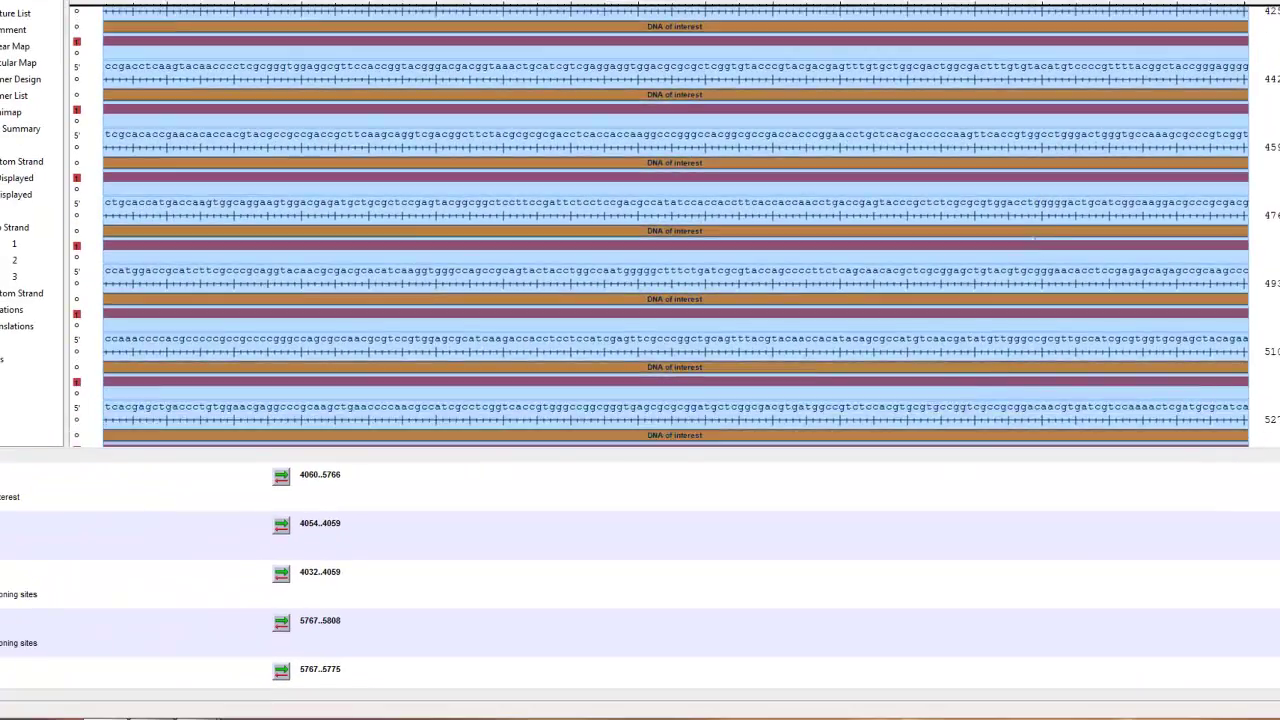
scroll(1023, 240, down, 5)
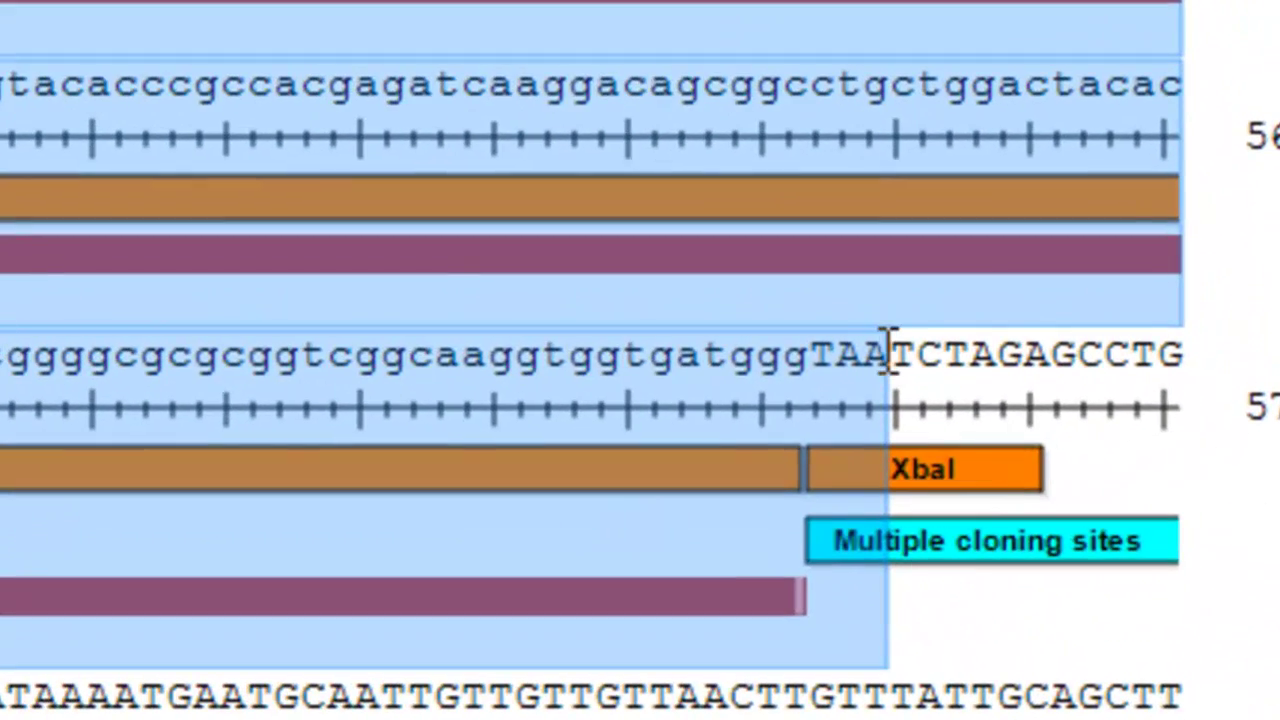
click(1109, 331)
drag(808, 354, 889, 354)
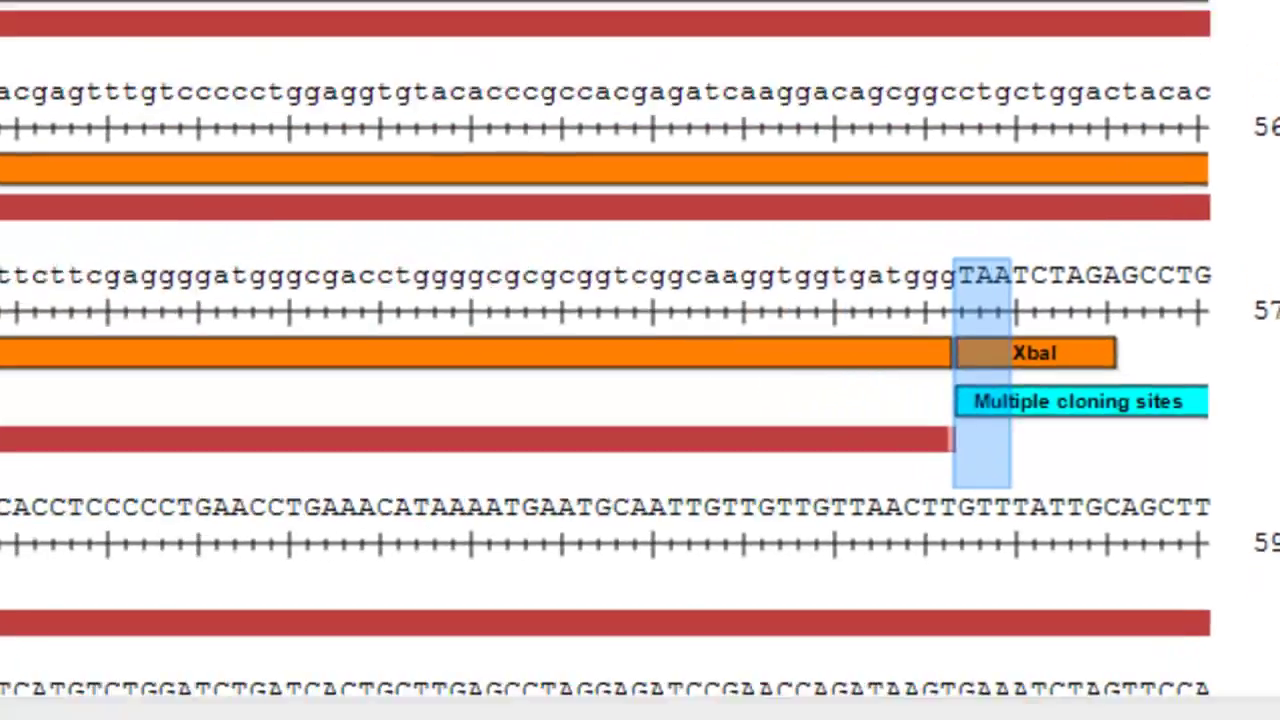
Switch to the finished construct and inspect its EcoRI site and the adjacent start codon feature.
click(290, 8)
click(300, 172)
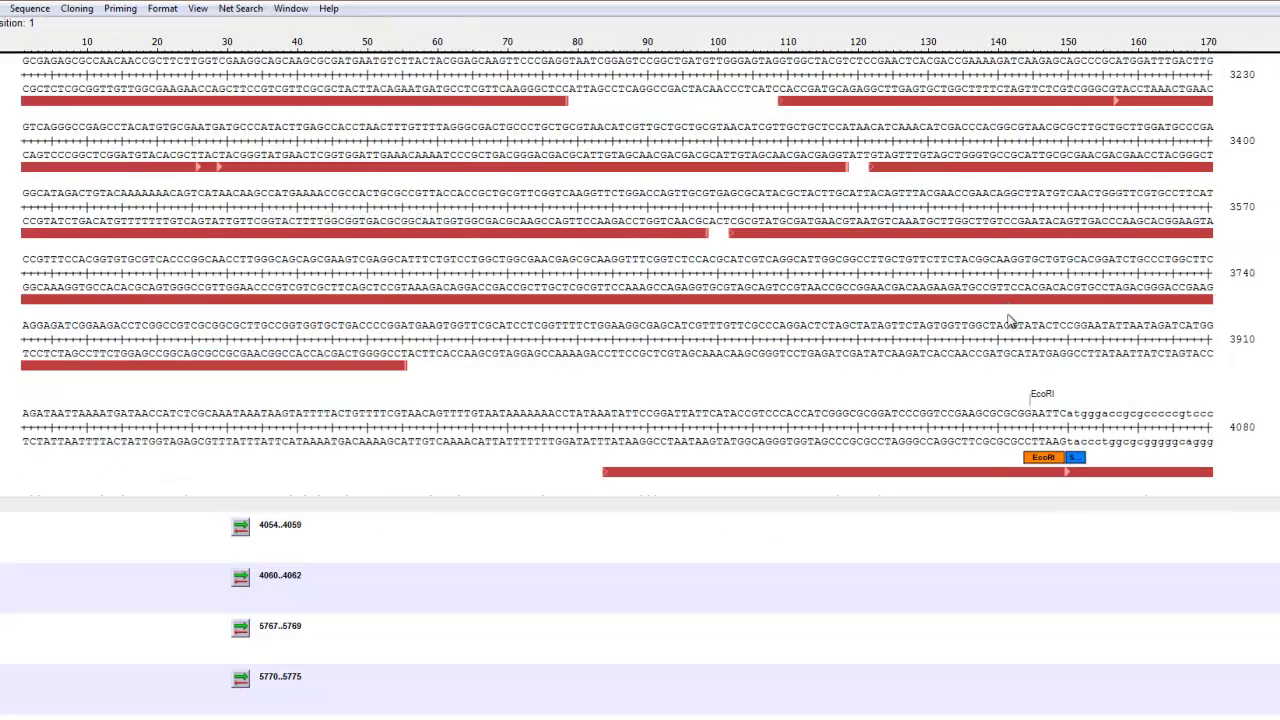
scroll(1010, 322, down, 2)
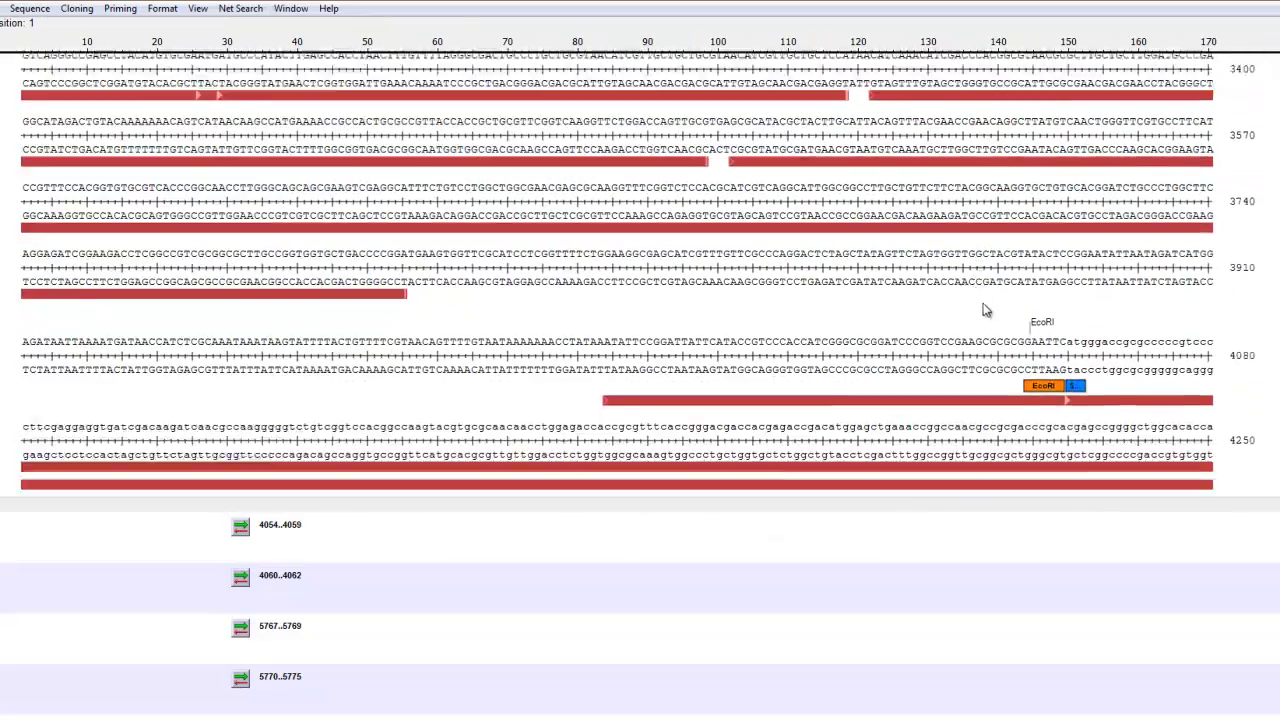
scroll(985, 310, down, 5)
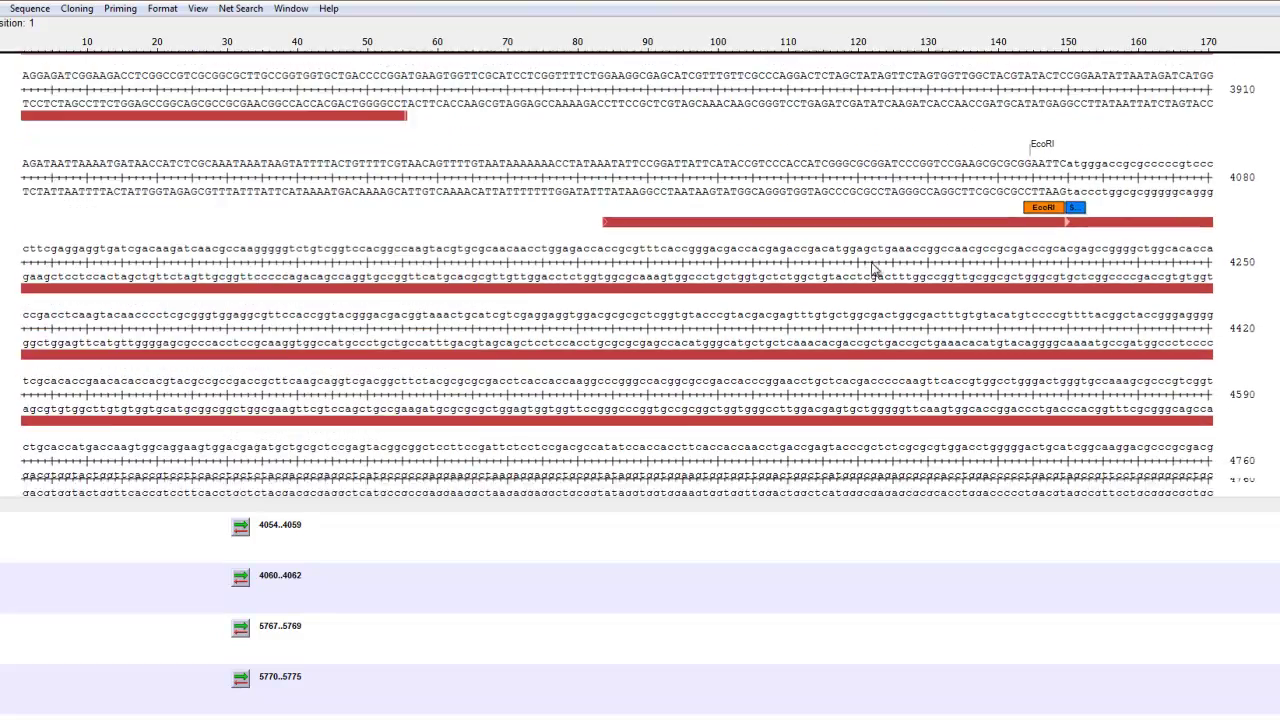
scroll(890, 250, down, 1)
scroll(1060, 240, down, 1)
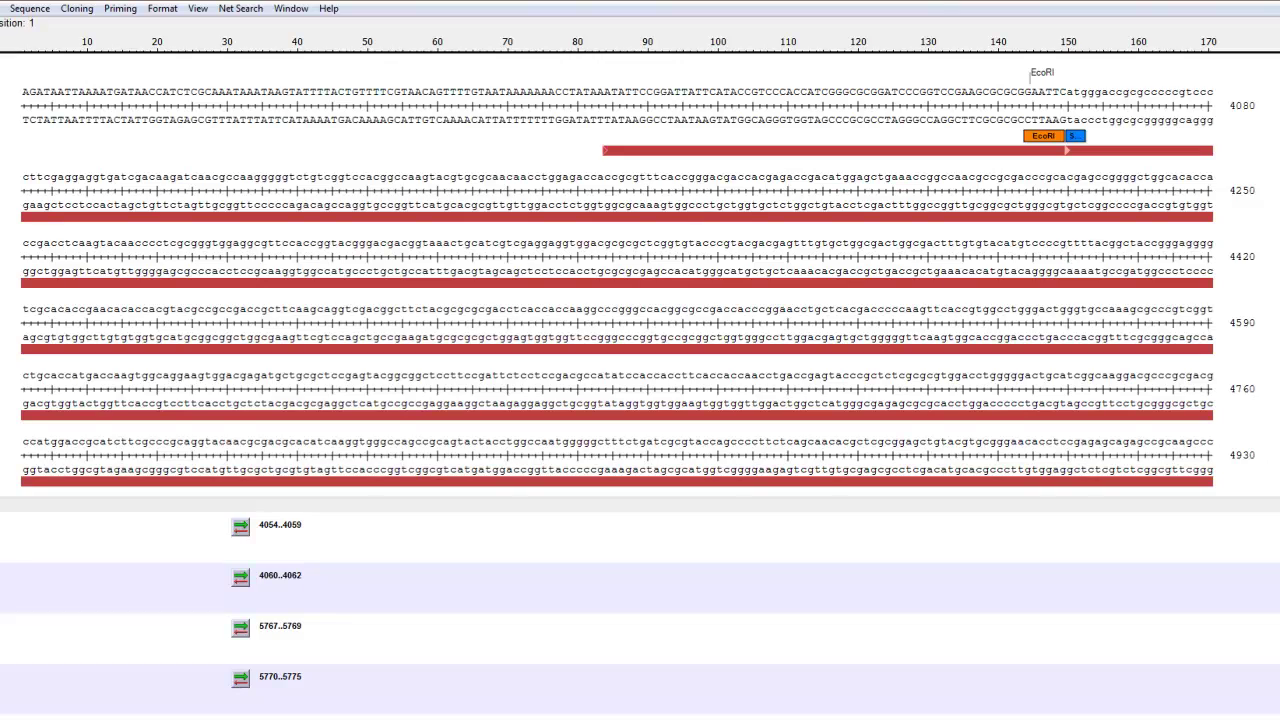
click(1050, 137)
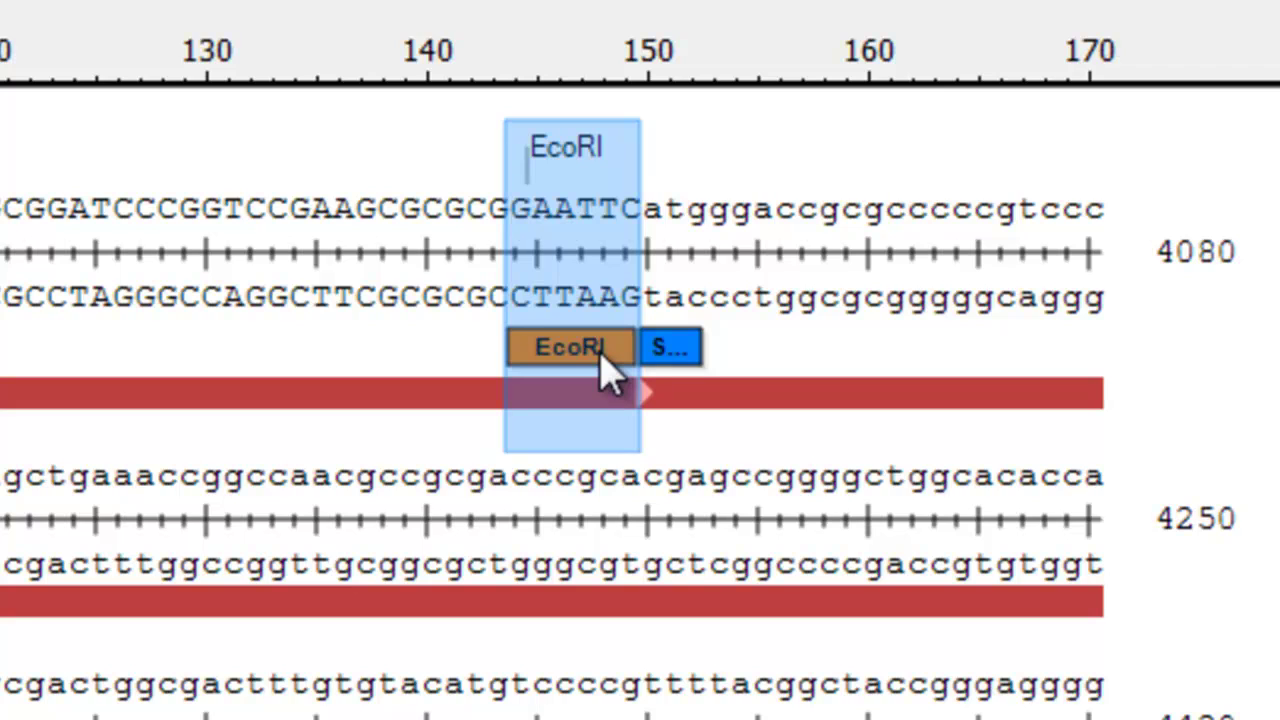
click(655, 352)
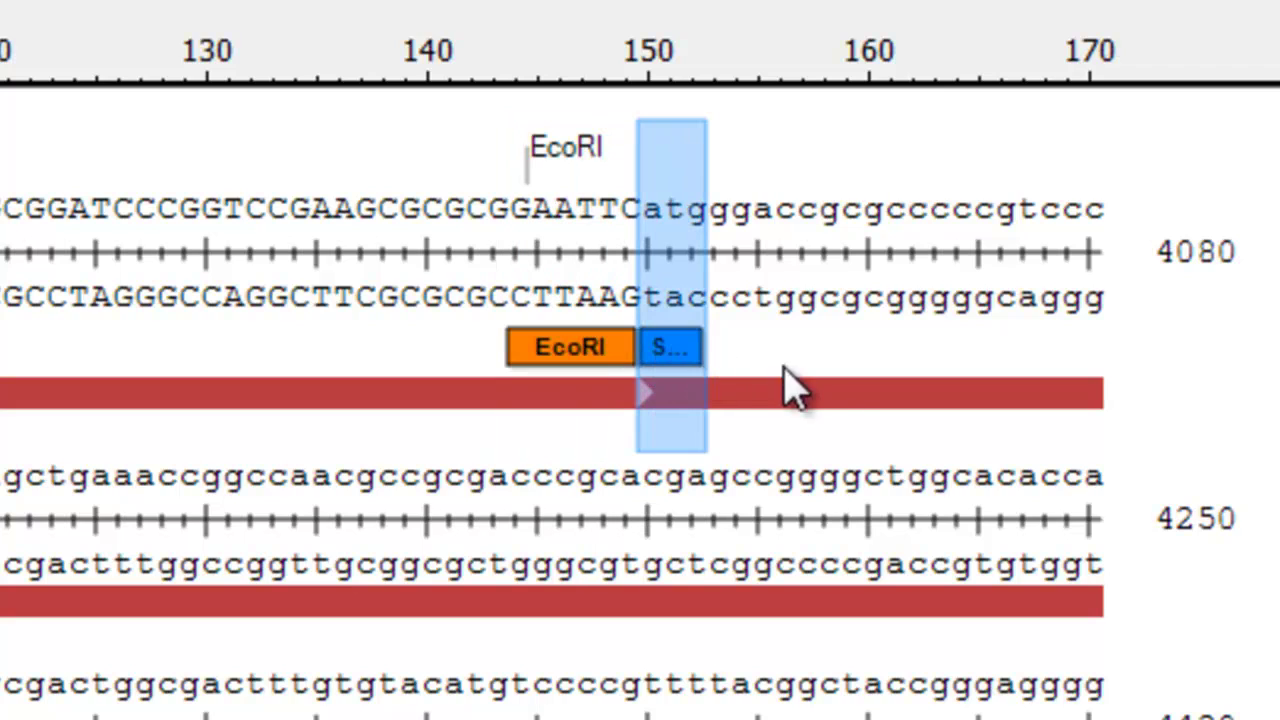
Inspect the stop codon and XbaI site features at the end of the finished construct's insert.
scroll(780, 420, down, 5)
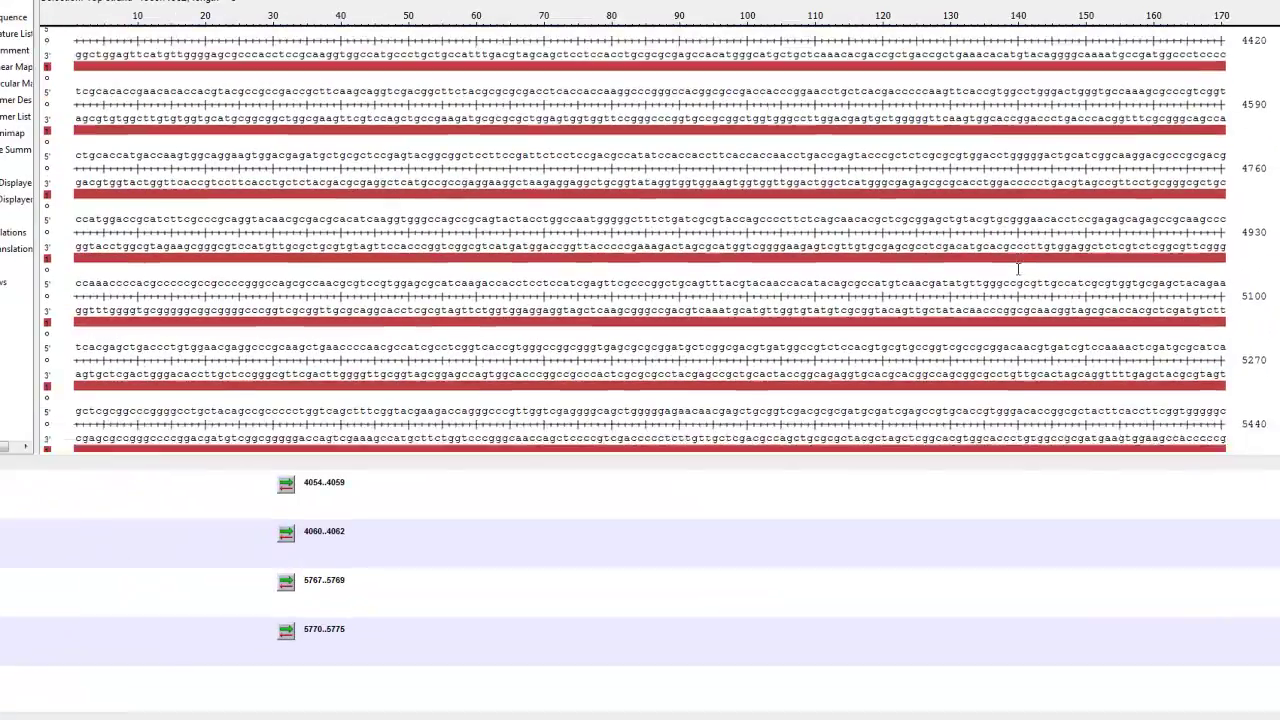
scroll(1018, 268, down, 5)
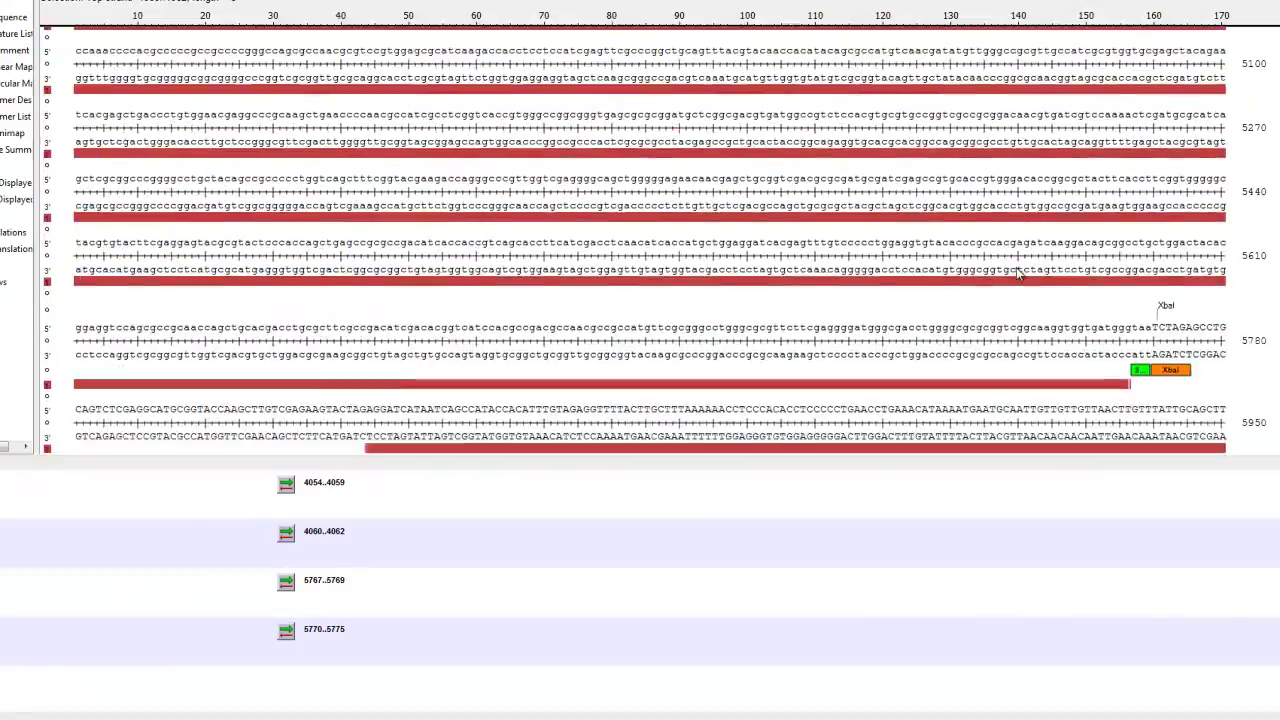
scroll(1018, 272, down, 1)
click(1140, 330)
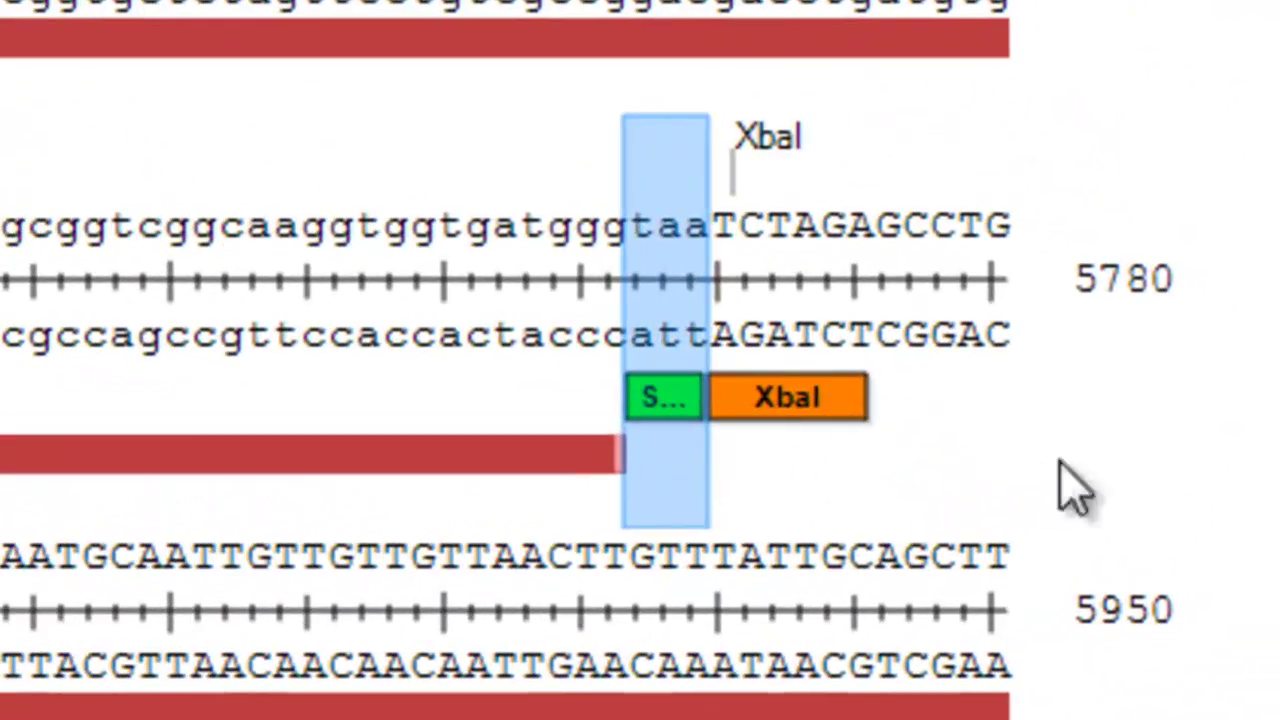
click(822, 405)
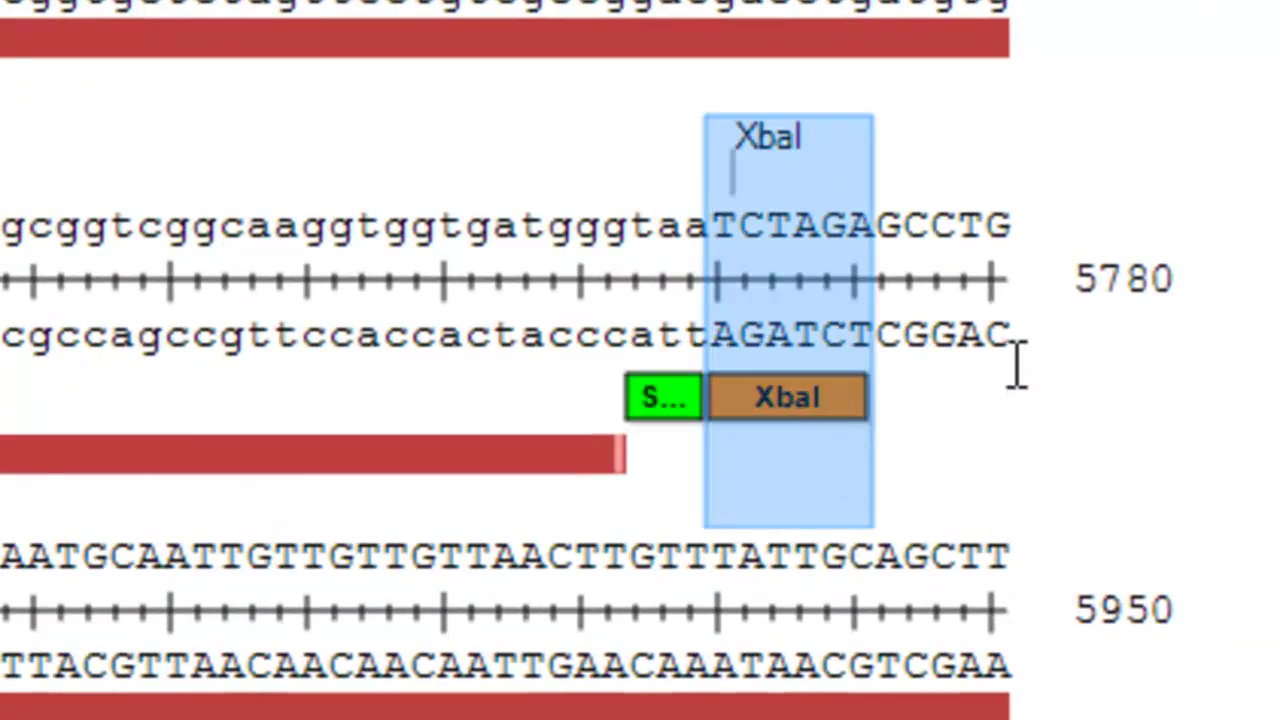
click(672, 393)
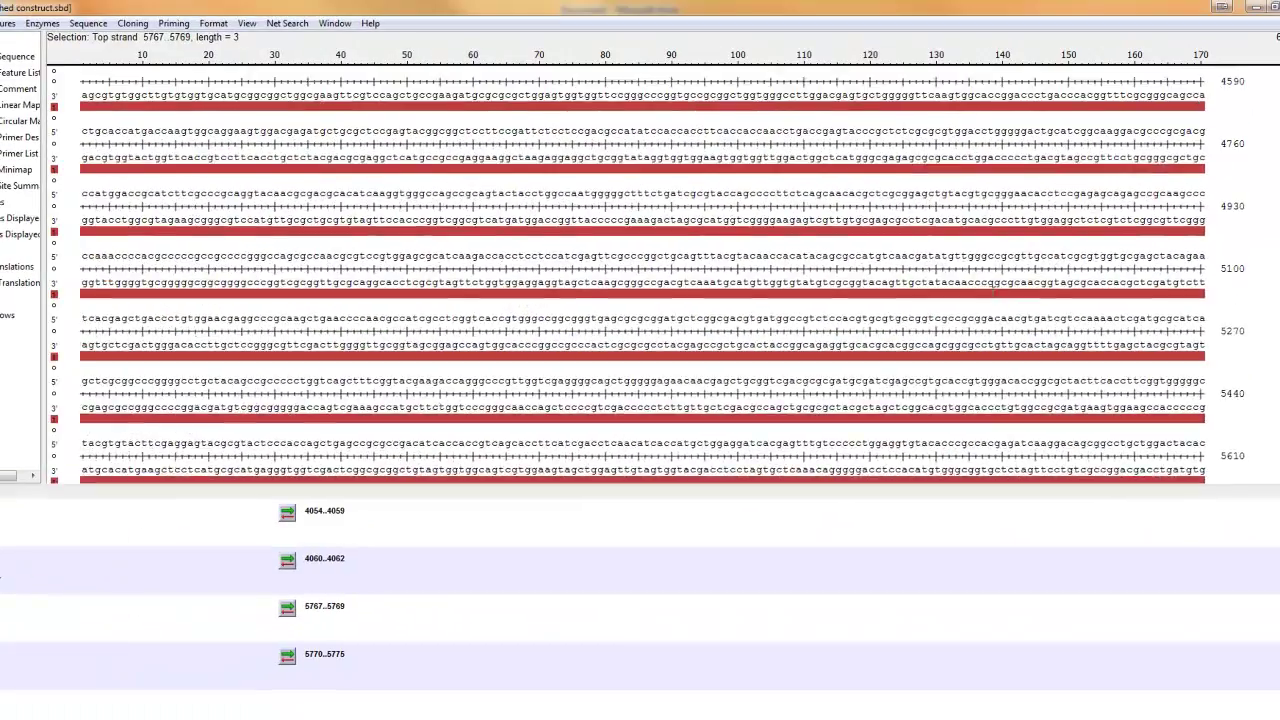
Review the insert between the stop codon and the start codon, ending with the cursor in the EcoRI site.
scroll(1015, 253, up, 5)
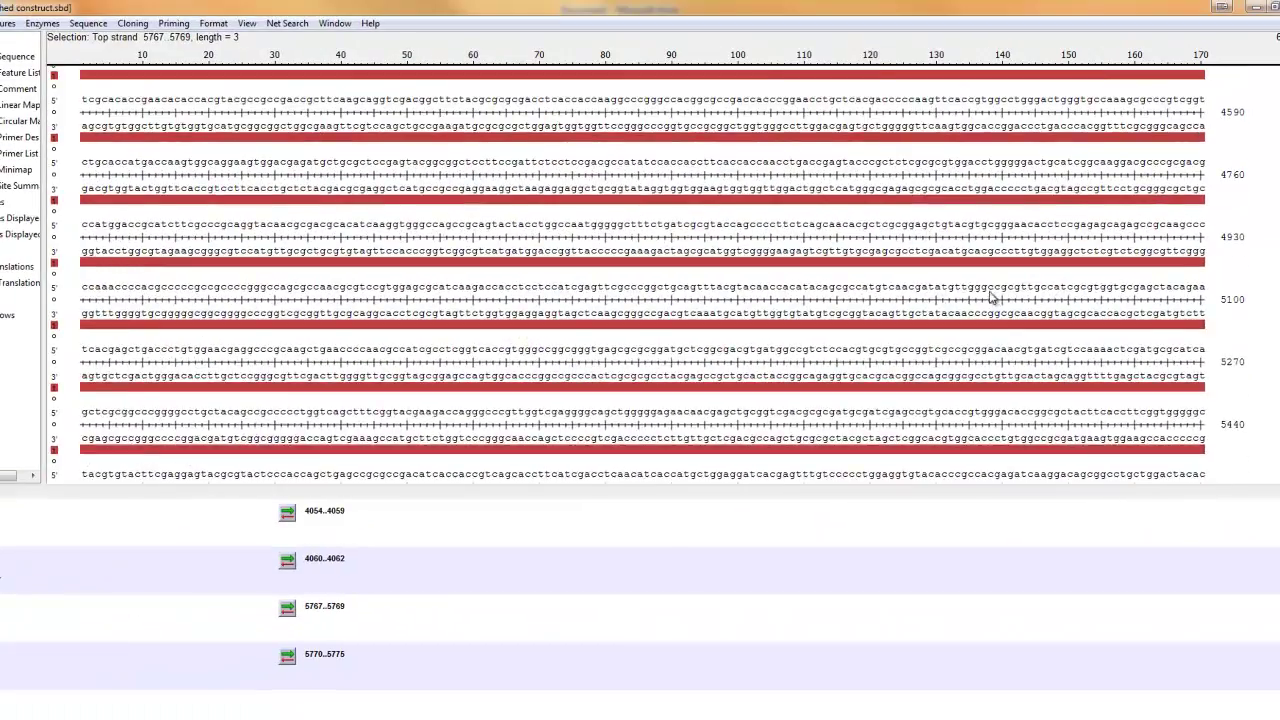
scroll(855, 186, up, 1)
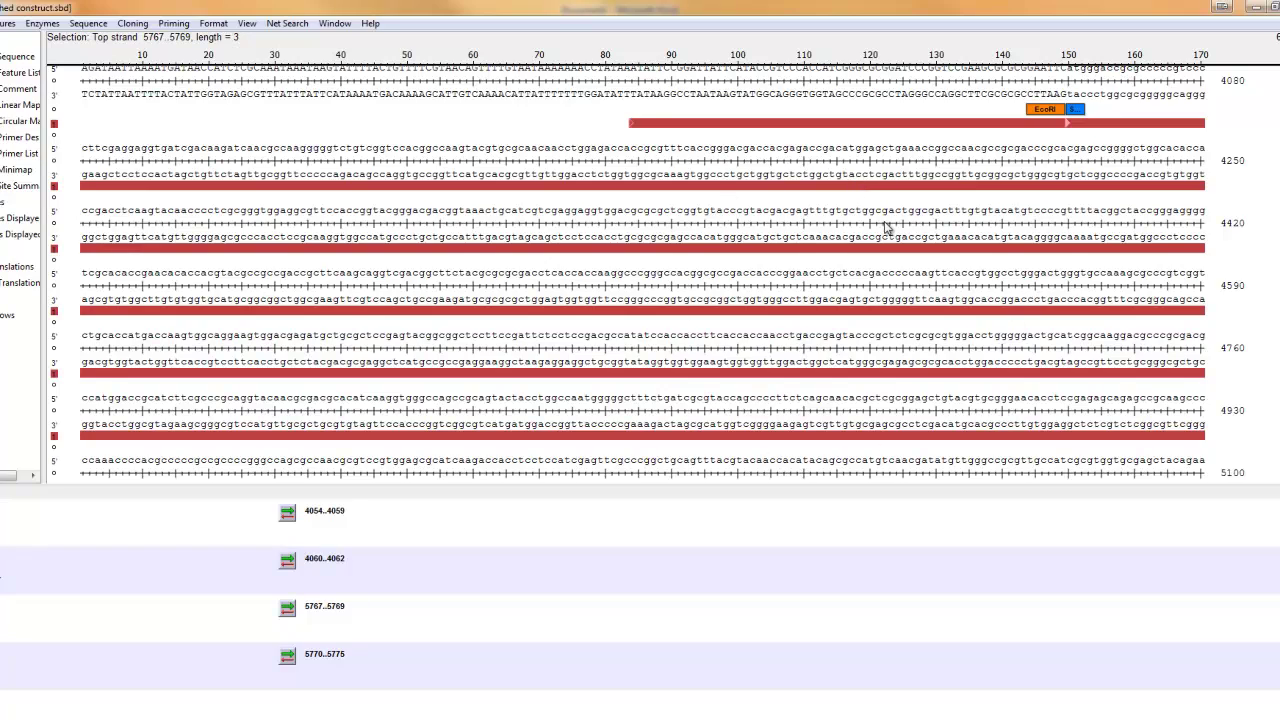
scroll(885, 228, down, 3)
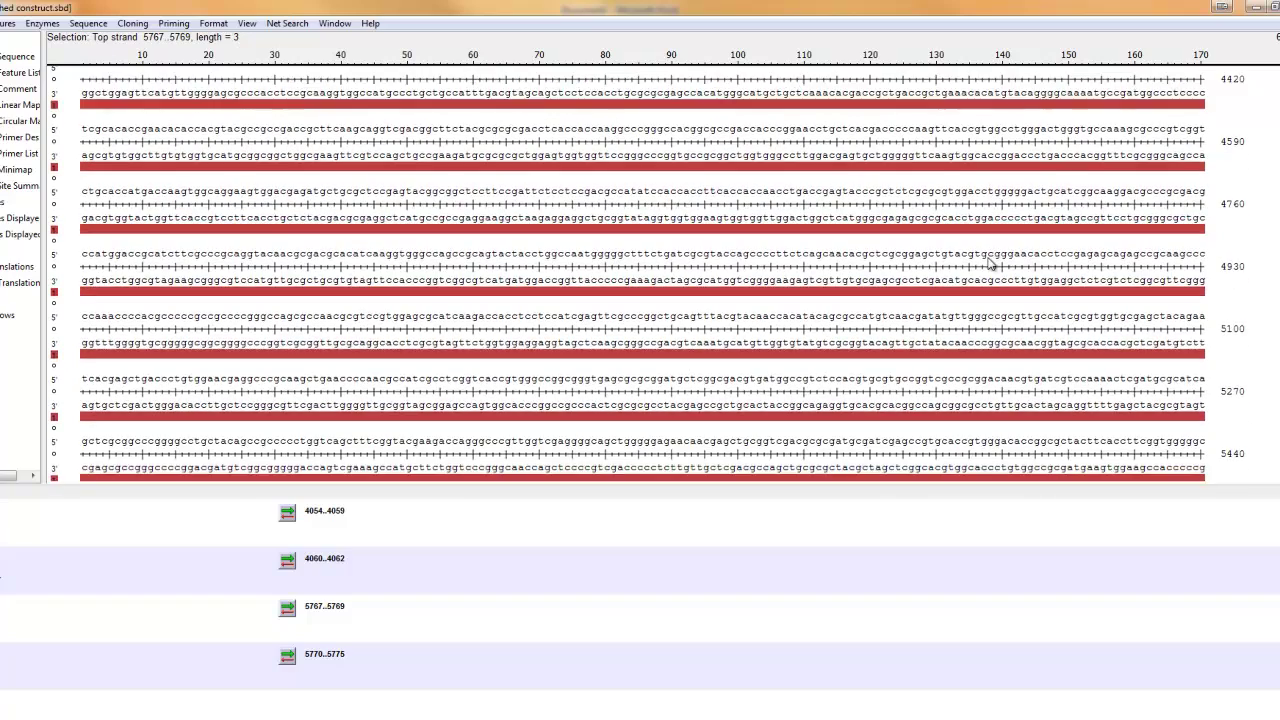
scroll(990, 262, down, 3)
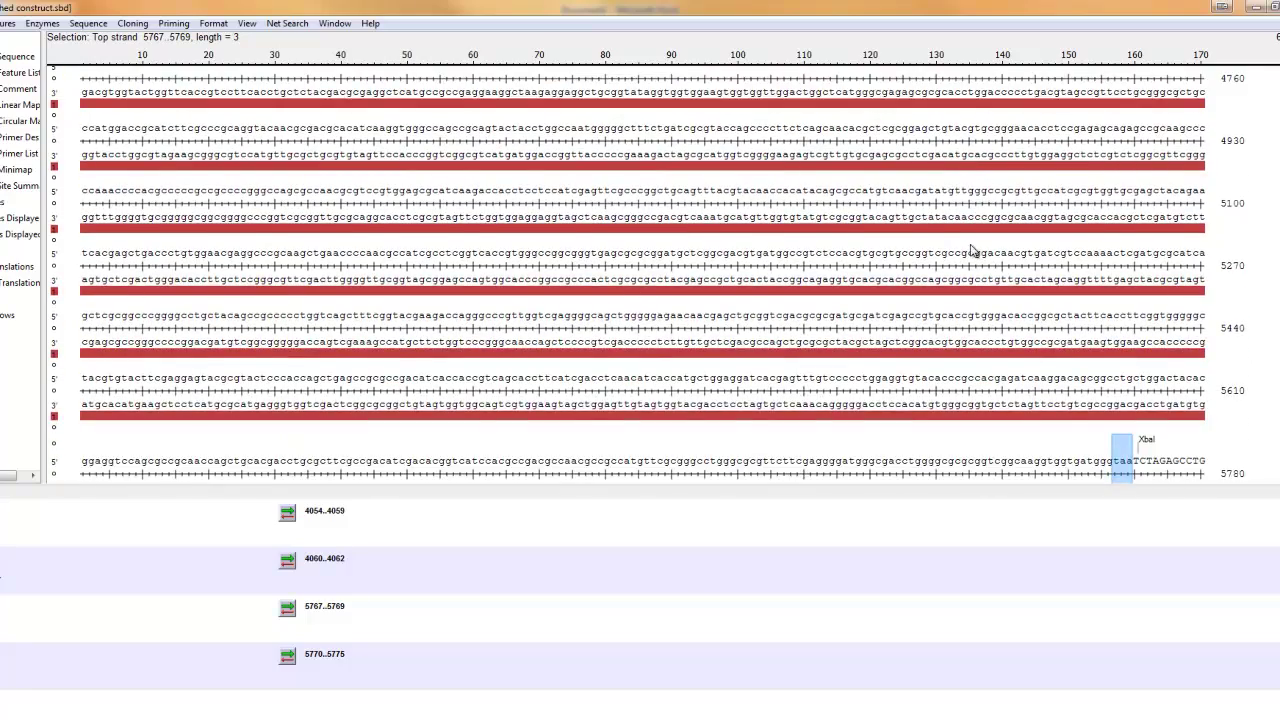
scroll(970, 250, down, 2)
scroll(970, 240, up, 3)
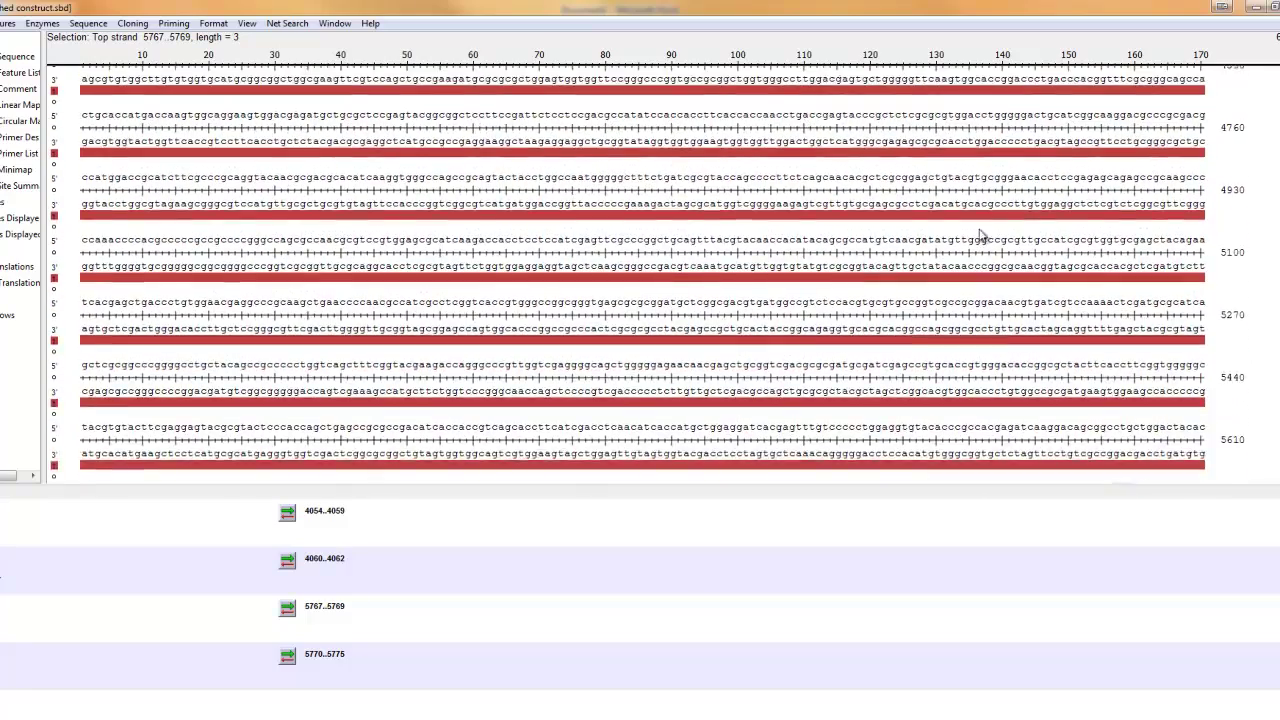
scroll(980, 235, up, 3)
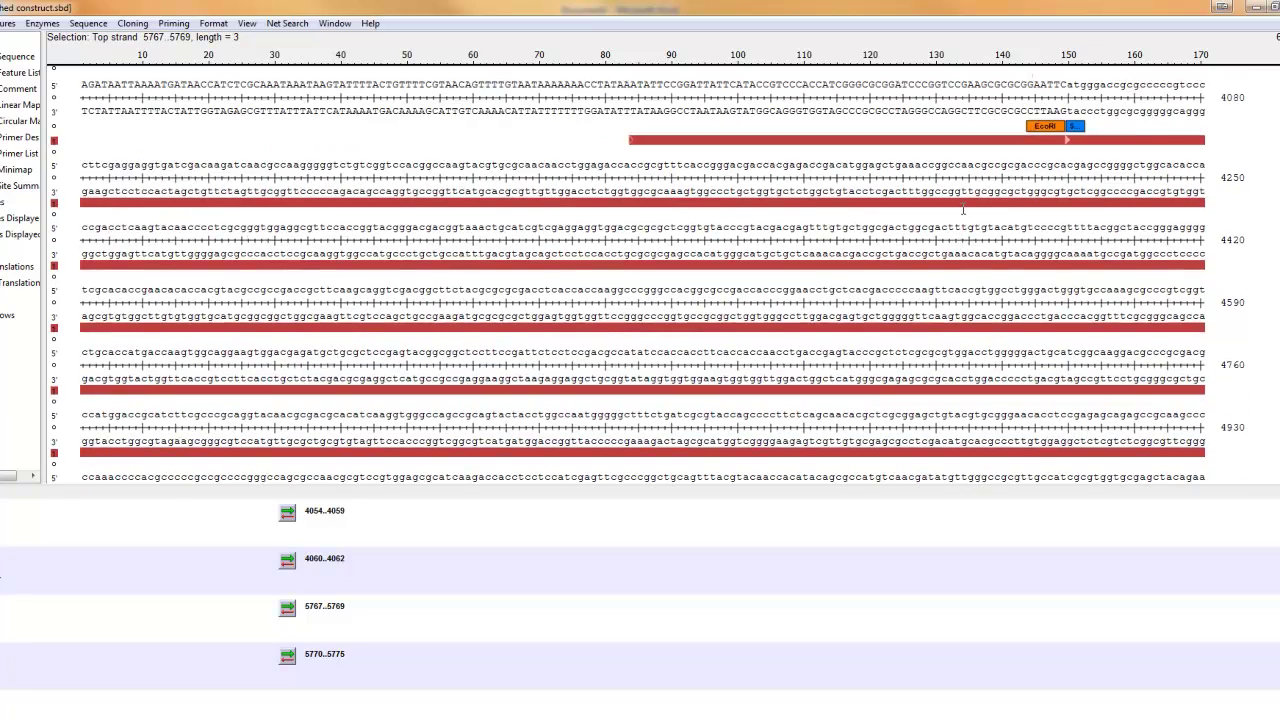
scroll(965, 212, up, 1)
click(1032, 152)
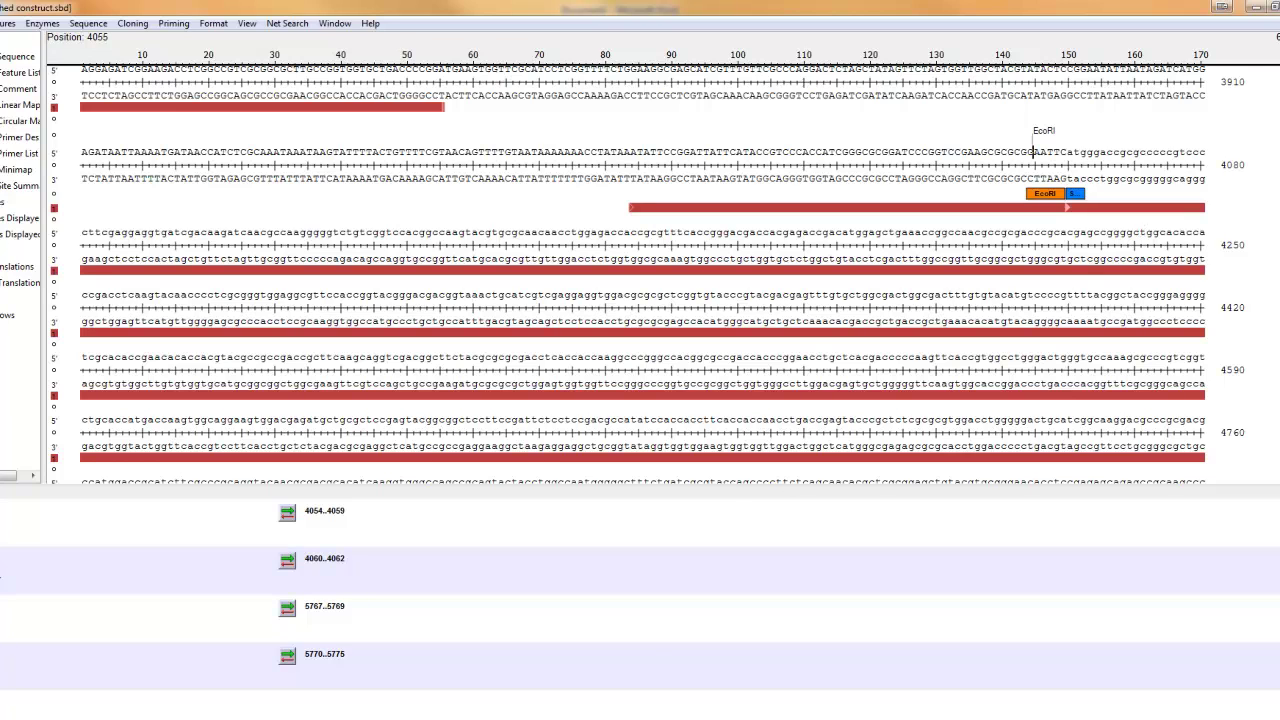
Switch to the Finished Primers.docx document in Word and examine the forward primer's magenta-highlighted segment, GGA through CGA.
mouse_move(205, 717)
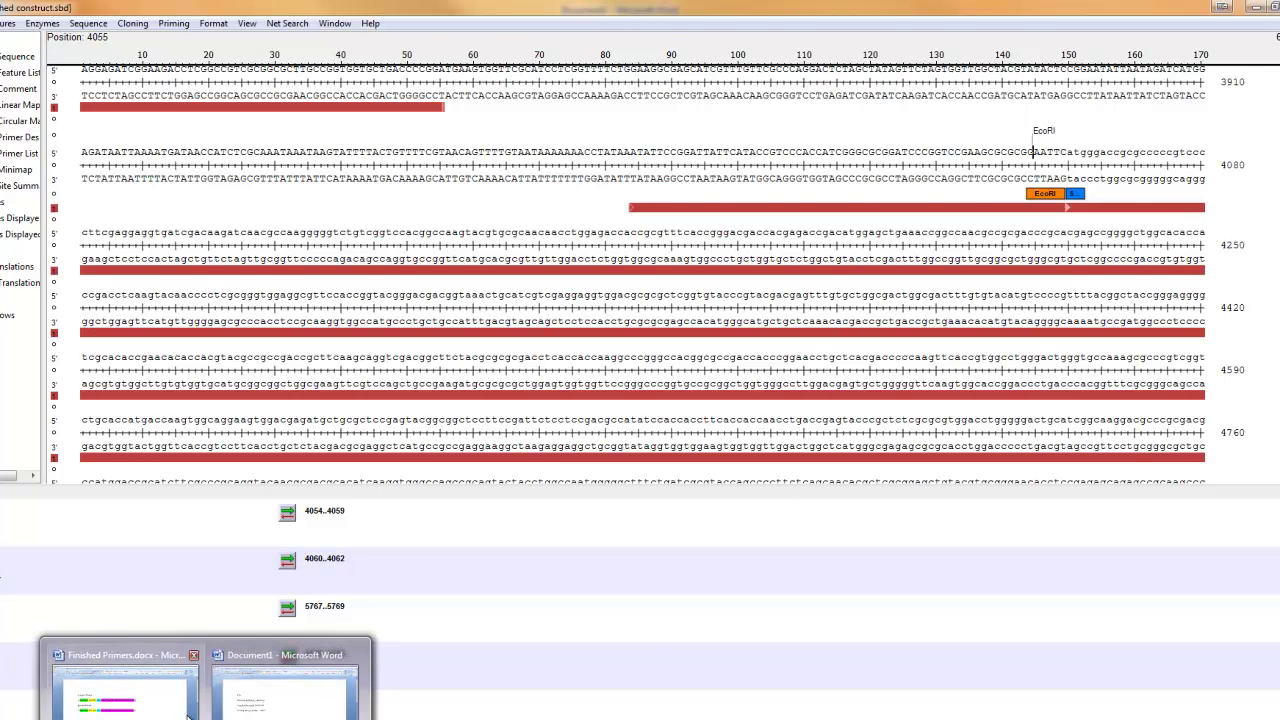
click(125, 688)
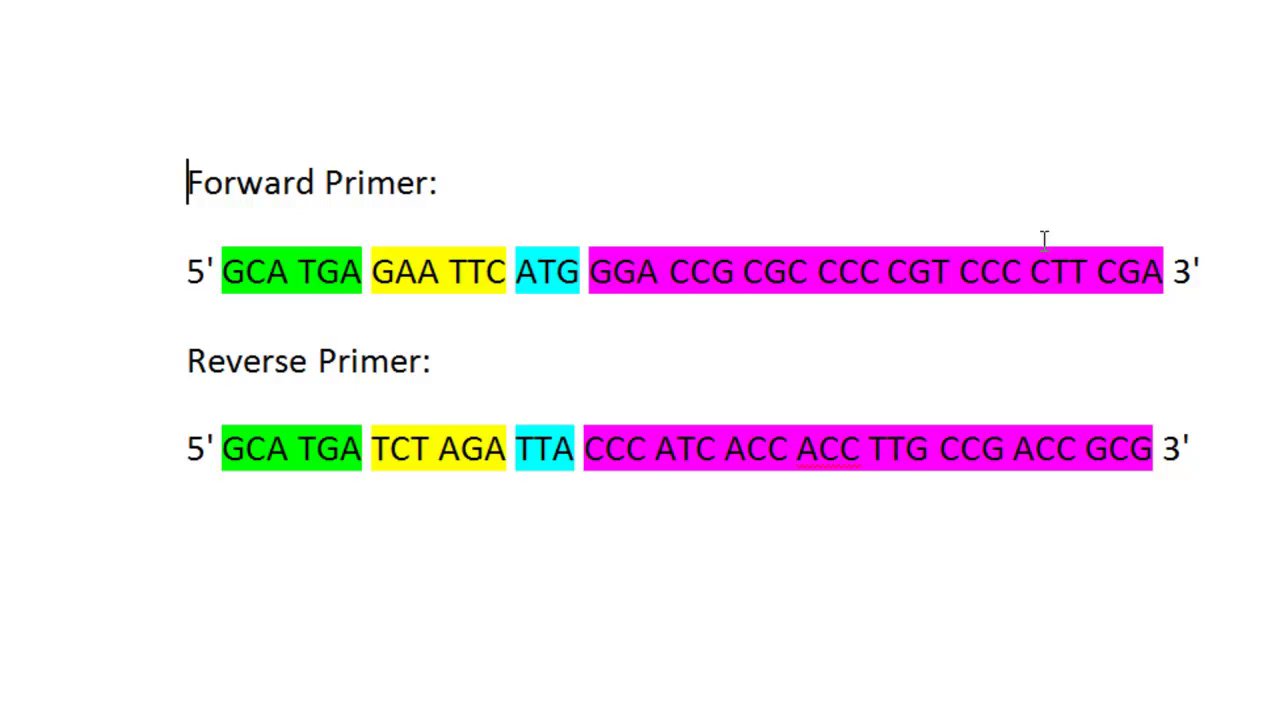
click(641, 280)
drag(591, 280, 1170, 300)
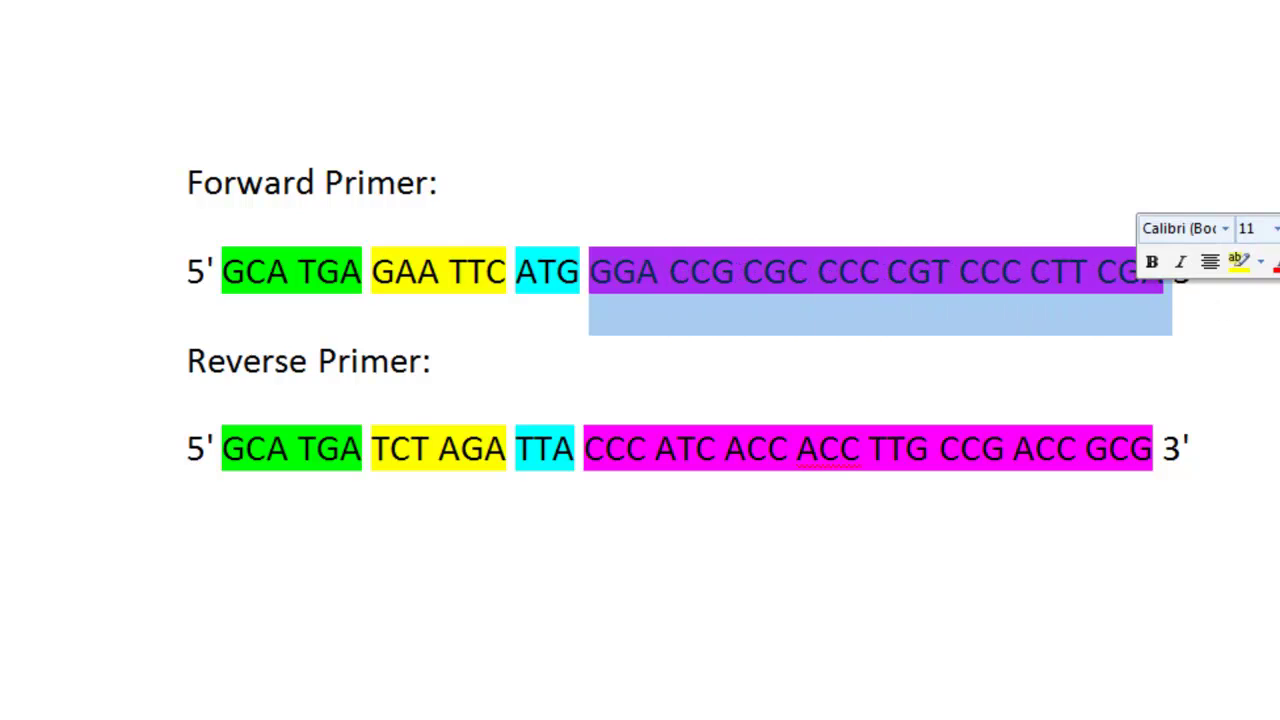
click(1238, 260)
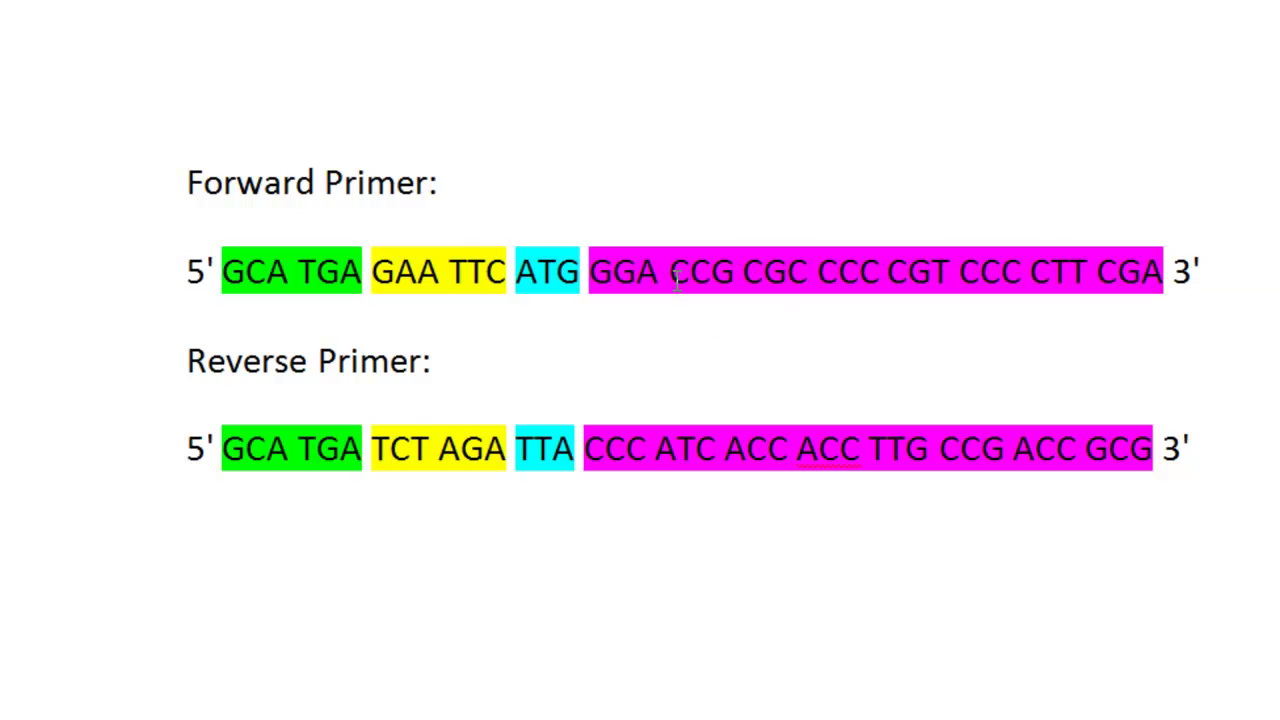